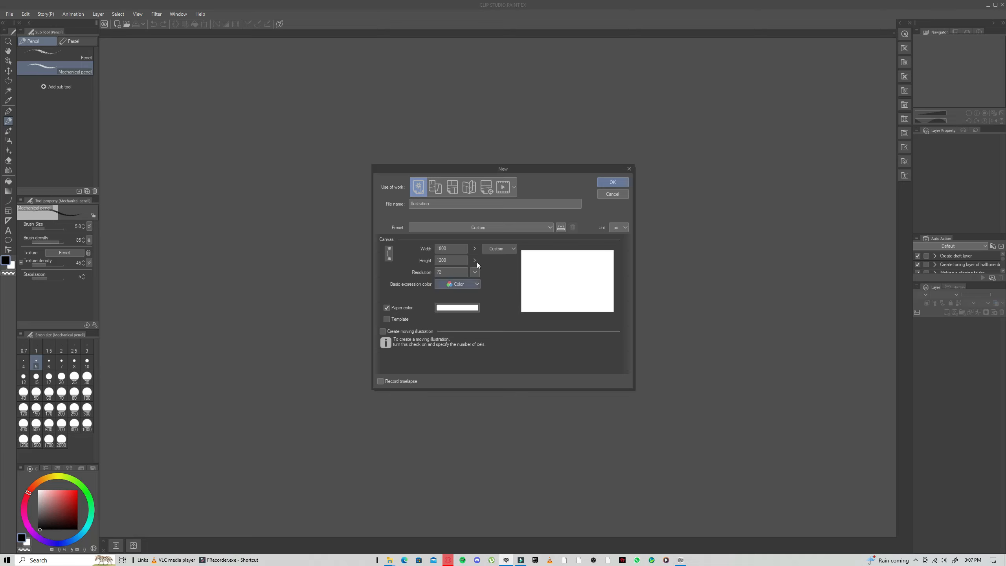
# Create a new 1800 × 1200 px illustration canvas at 72 dpi with white paper
pyautogui.click(613, 182)
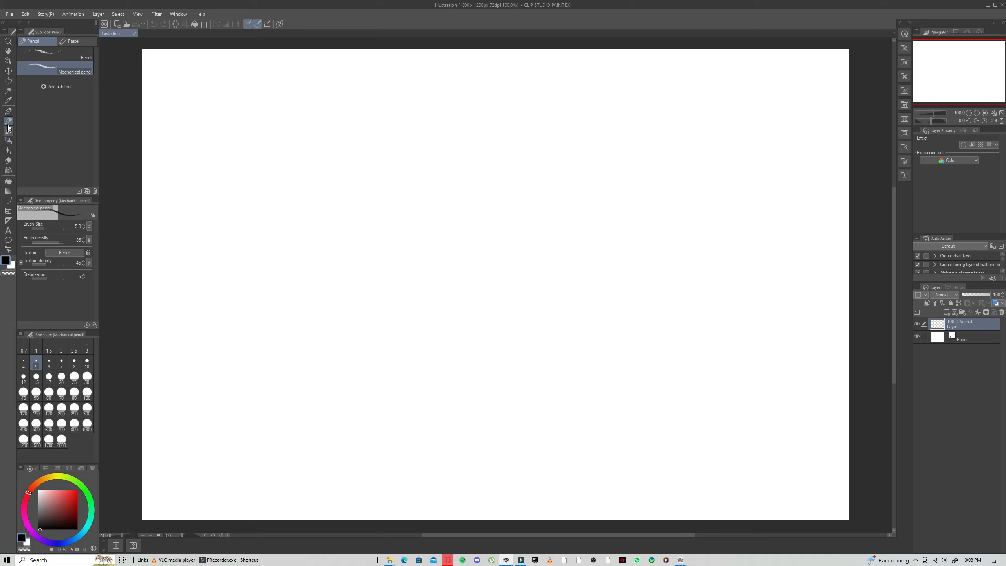
pyautogui.click(82, 59)
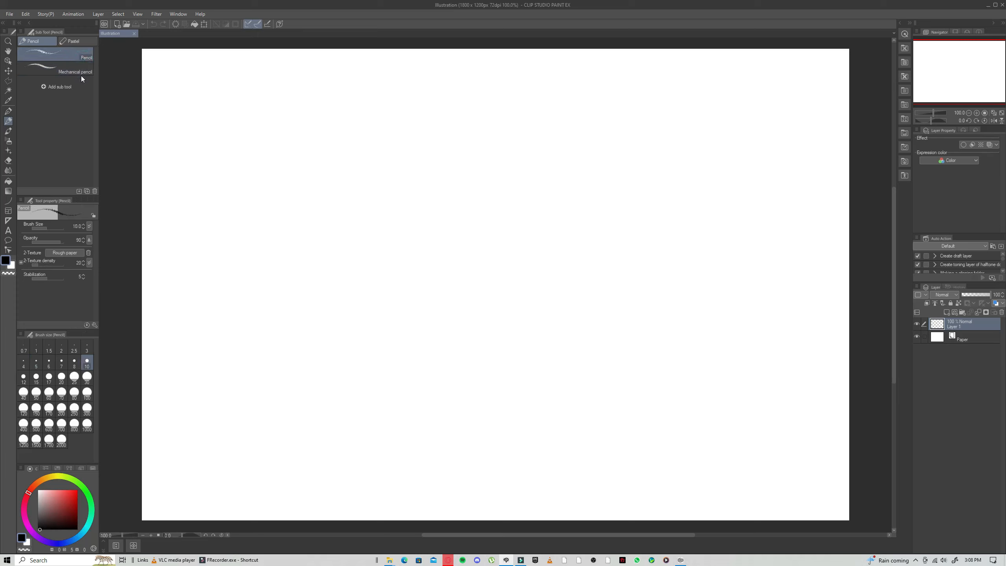
pyautogui.click(83, 77)
pyautogui.click(81, 60)
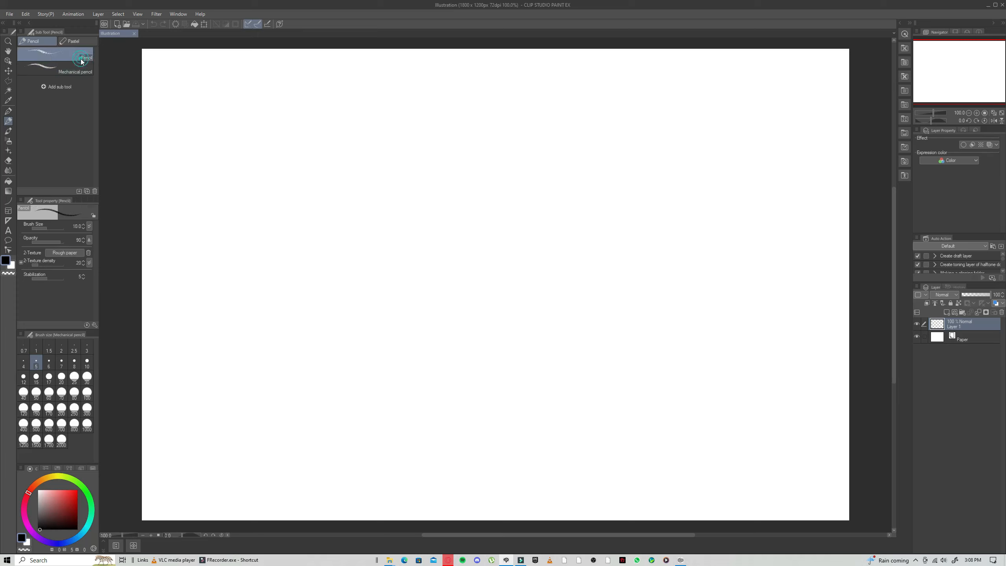
pyautogui.click(79, 67)
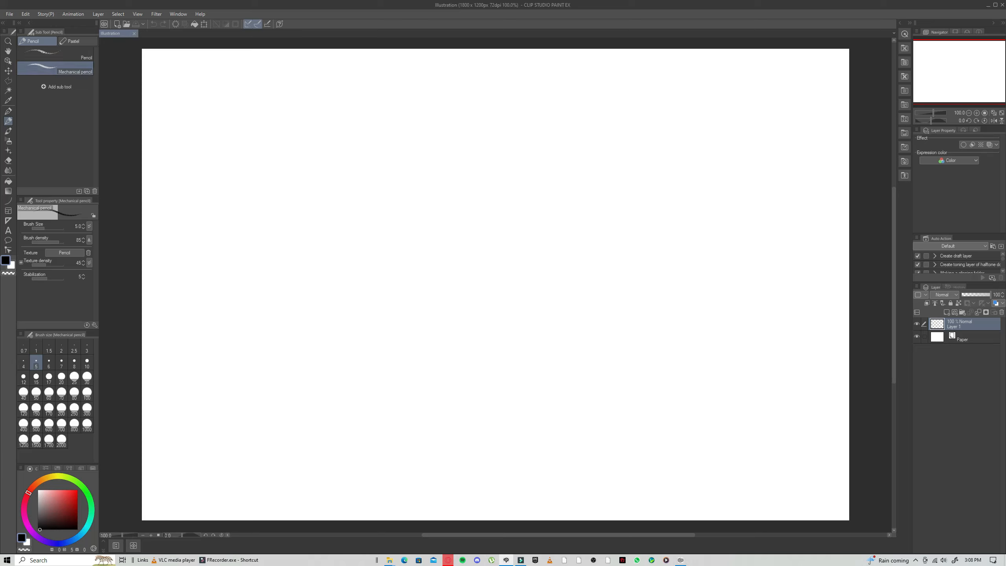
pyautogui.moveTo(220, 120); pyautogui.dragTo(230, 121)
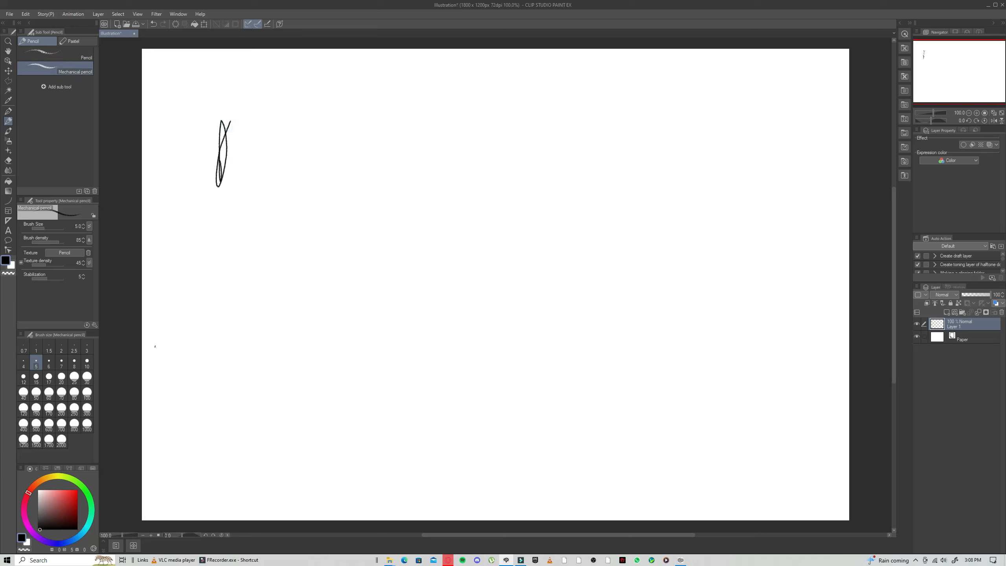
pyautogui.hotkey('ctrl', 'z')
# Select the Pencil sub tool and set its brush size to 3, testing sizes with trial strokes and undoing them
pyautogui.click(67, 59)
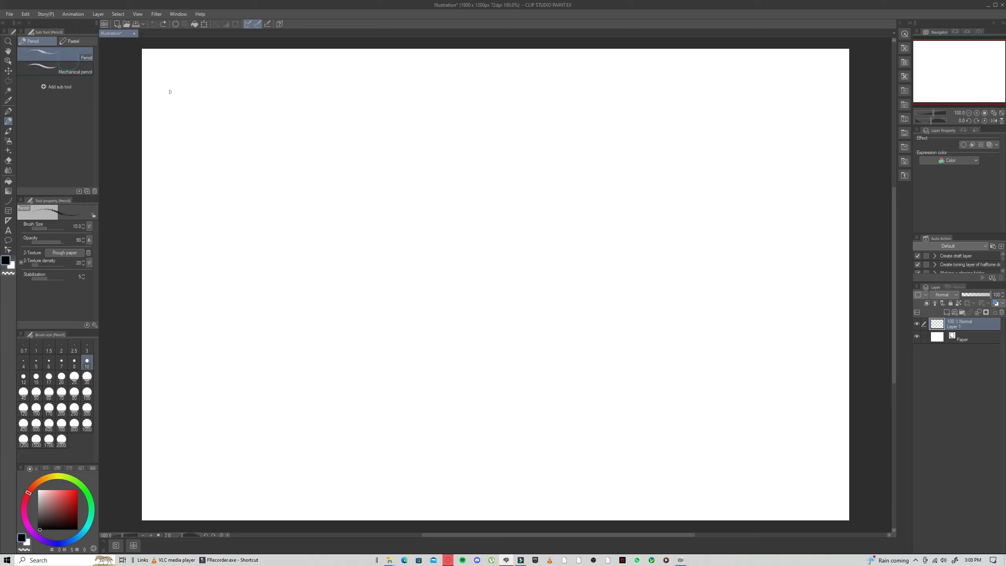
pyautogui.moveTo(200, 145); pyautogui.dragTo(216, 169)
pyautogui.hotkey('ctrl', 'z')
pyautogui.click(48, 362)
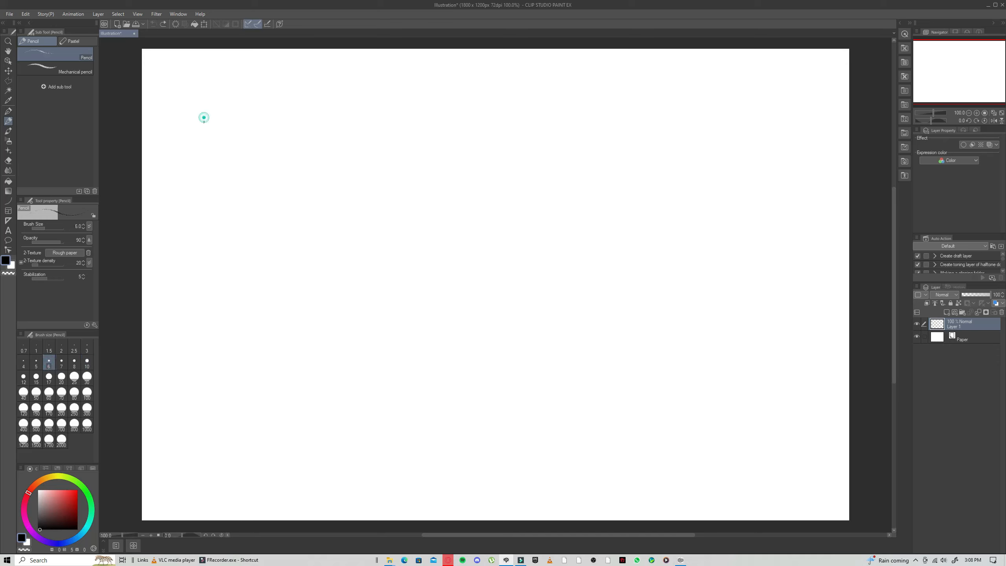
pyautogui.moveTo(204, 117)
pyautogui.mouseDown()
pyautogui.moveTo(194, 169)
pyautogui.moveTo(206, 178)
pyautogui.mouseUp()
pyautogui.moveTo(206, 107); pyautogui.dragTo(207, 201)
pyautogui.hotkey('ctrl', 'z')
pyautogui.hotkey('ctrl', 'z')
pyautogui.hotkey('ctrl', 'z')
pyautogui.click(87, 347)
pyautogui.moveTo(285, 101); pyautogui.dragTo(261, 178)
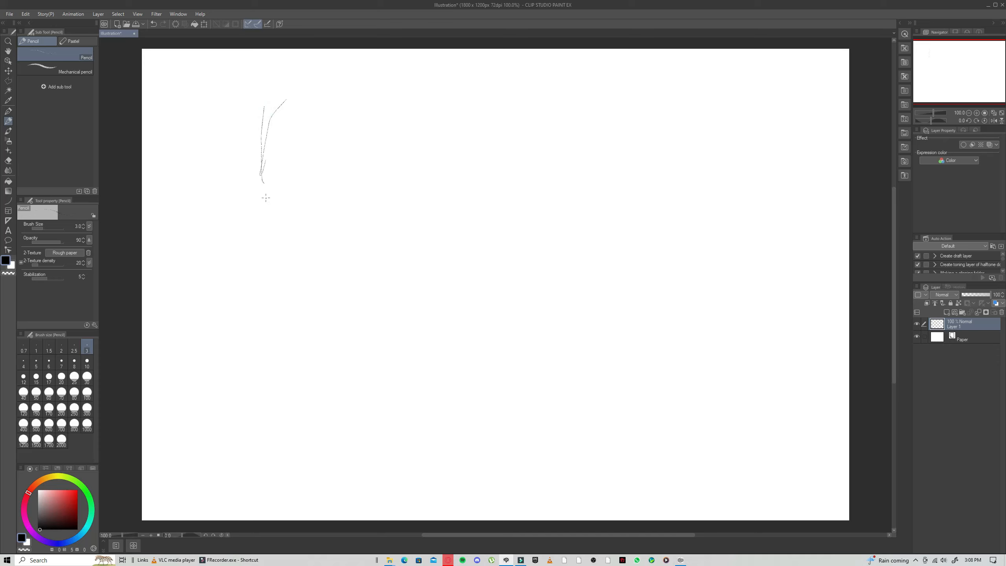
pyautogui.hotkey('ctrl', 'z')
pyautogui.hotkey('ctrl', 'z')
pyautogui.moveTo(205, 115)
pyautogui.mouseDown()
pyautogui.moveTo(187, 138)
pyautogui.moveTo(196, 169)
pyautogui.mouseUp()
pyautogui.moveTo(197, 124)
pyautogui.mouseDown()
pyautogui.moveTo(197, 168)
pyautogui.moveTo(186, 143)
pyautogui.mouseUp()
pyautogui.moveTo(194, 122); pyautogui.dragTo(192, 180)
pyautogui.moveTo(189, 133); pyautogui.dragTo(201, 192)
pyautogui.moveTo(186, 154)
pyautogui.mouseDown()
pyautogui.moveTo(211, 193)
pyautogui.moveTo(187, 163)
pyautogui.moveTo(206, 190)
pyautogui.moveTo(223, 206)
pyautogui.mouseUp()
pyautogui.moveTo(202, 189)
pyautogui.mouseDown()
pyautogui.moveTo(240, 198)
pyautogui.moveTo(218, 216)
pyautogui.moveTo(261, 225)
pyautogui.mouseUp()
pyautogui.moveTo(237, 216)
pyautogui.mouseDown()
pyautogui.moveTo(278, 210)
pyautogui.moveTo(304, 184)
pyautogui.mouseUp()
pyautogui.moveTo(278, 215); pyautogui.dragTo(311, 147)
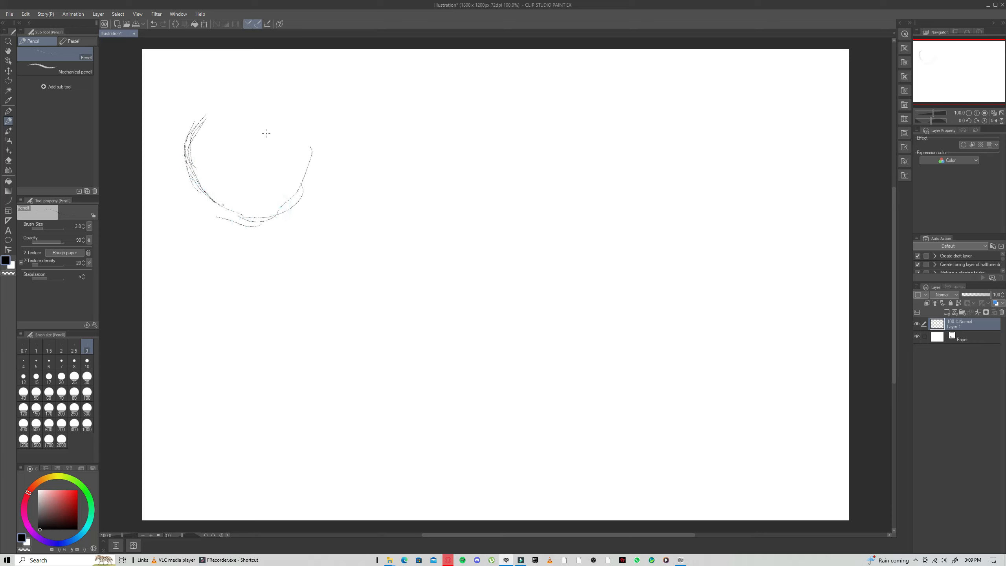
pyautogui.hotkey('ctrl', 'z')
pyautogui.hotkey('ctrl', 'z')
pyautogui.hotkey('ctrl', 'z')
pyautogui.hotkey('ctrl', 'z')
pyautogui.hotkey('ctrl', 'z')
pyautogui.hotkey('ctrl', 'z')
pyautogui.hotkey('ctrl', 'z')
pyautogui.hotkey('ctrl', 'z')
pyautogui.hotkey('ctrl', 'z')
pyautogui.hotkey('ctrl', 'z')
pyautogui.hotkey('ctrl', 'z')
pyautogui.hotkey('ctrl', 'z')
pyautogui.hotkey('ctrl', 'z')
pyautogui.hotkey('ctrl', 'z')
pyautogui.hotkey('ctrl', 'z')
pyautogui.hotkey('ctrl', 'z')
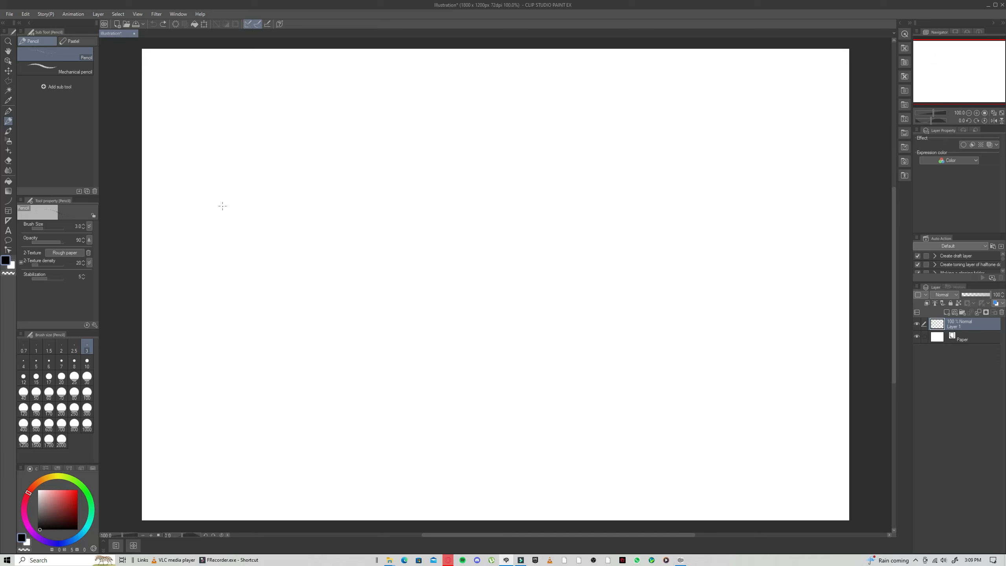
pyautogui.moveTo(232, 106)
pyautogui.mouseDown()
pyautogui.moveTo(188, 147)
pyautogui.moveTo(288, 137)
pyautogui.moveTo(215, 124)
pyautogui.mouseUp()
pyautogui.moveTo(245, 101)
pyautogui.mouseDown()
pyautogui.moveTo(235, 194)
pyautogui.moveTo(188, 113)
pyautogui.moveTo(246, 195)
pyautogui.moveTo(204, 93)
pyautogui.moveTo(215, 193)
pyautogui.moveTo(190, 106)
pyautogui.moveTo(262, 187)
pyautogui.moveTo(171, 154)
pyautogui.moveTo(250, 91)
pyautogui.moveTo(248, 190)
pyautogui.moveTo(186, 142)
pyautogui.mouseUp()
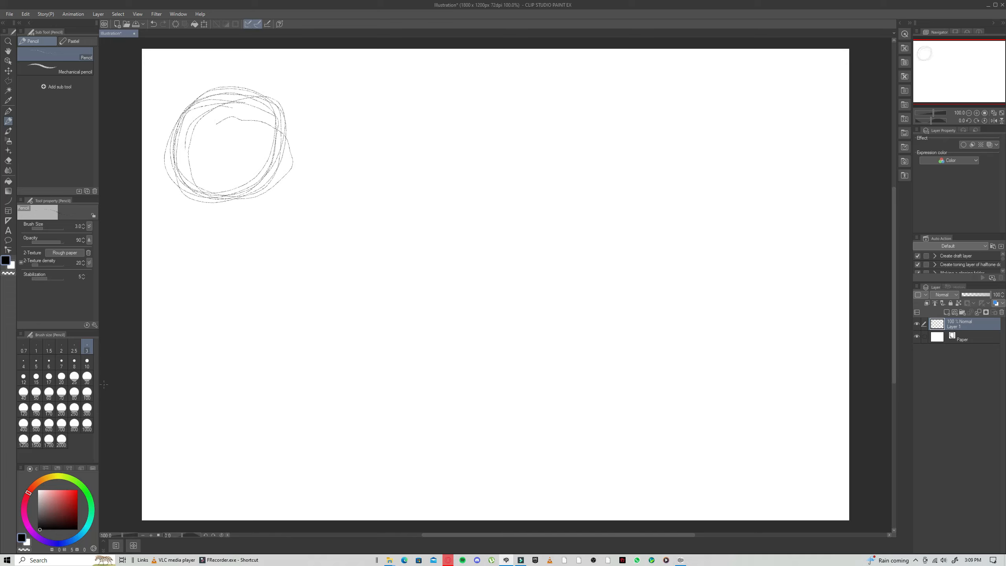
pyautogui.press('Delete')
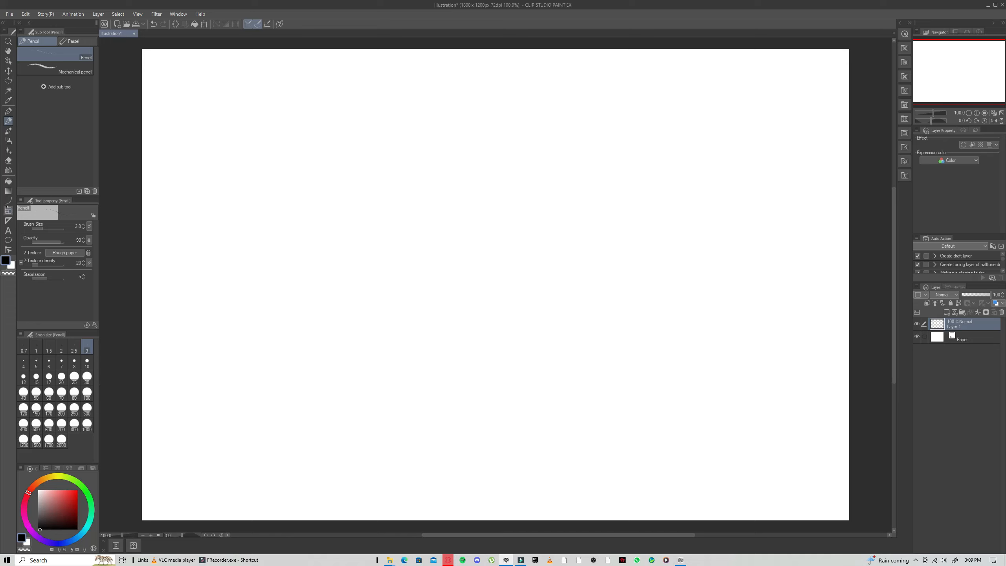
# Draw three circle outlines with the Ellipse tool at brush size 3, two across the canvas's upper half and one at its lower right
pyautogui.click(8, 200)
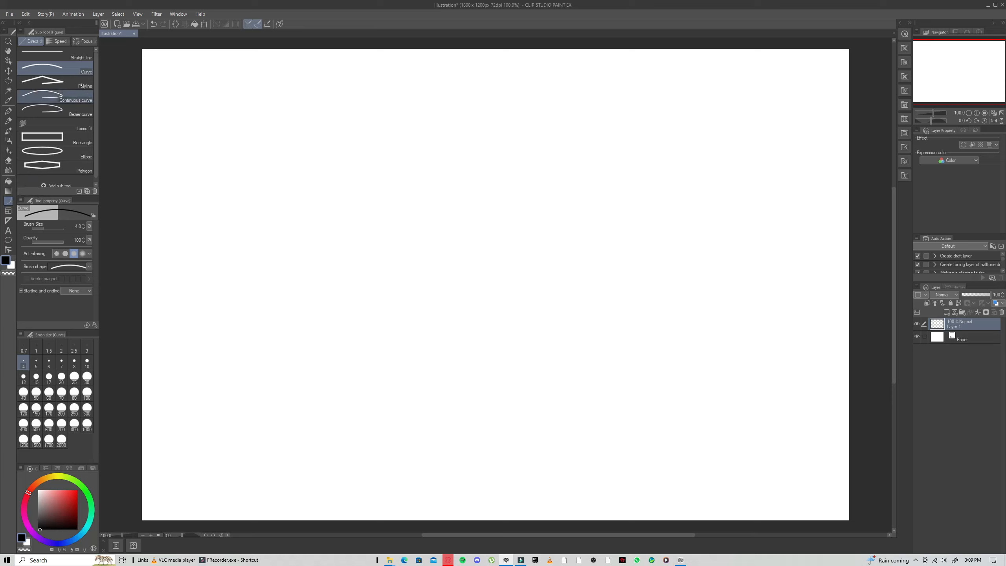
pyautogui.click(73, 150)
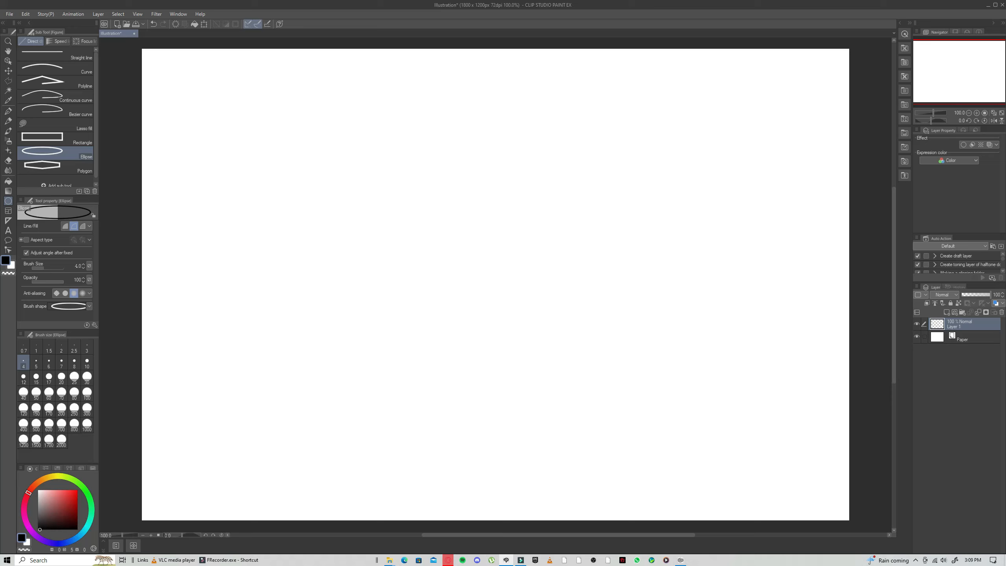
pyautogui.click(83, 268)
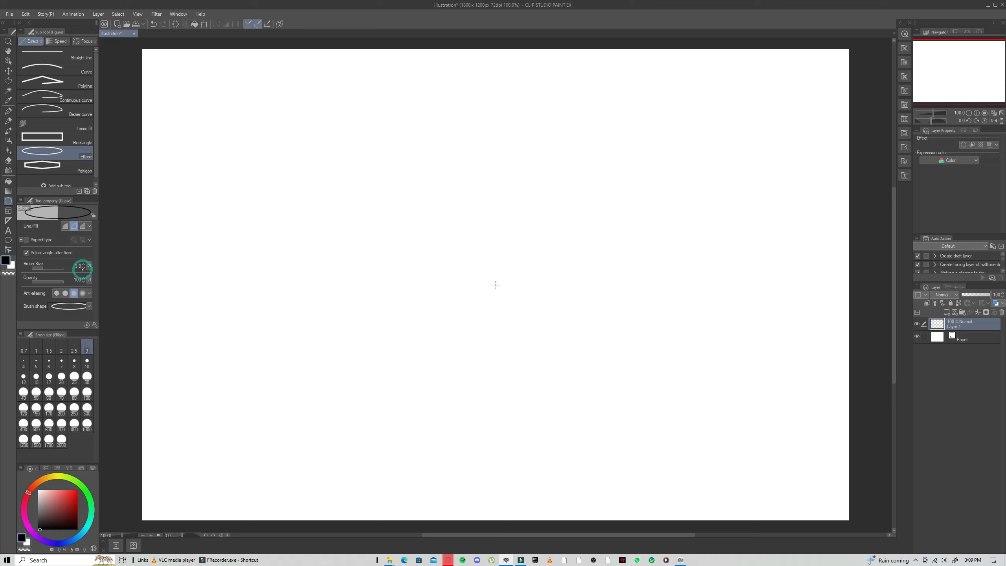
pyautogui.click(89, 305)
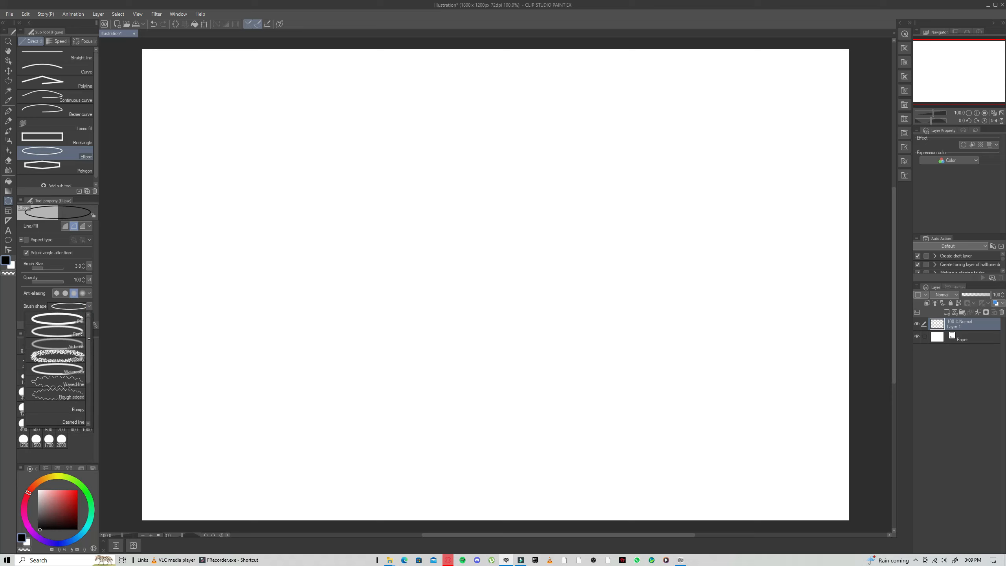
pyautogui.click(80, 333)
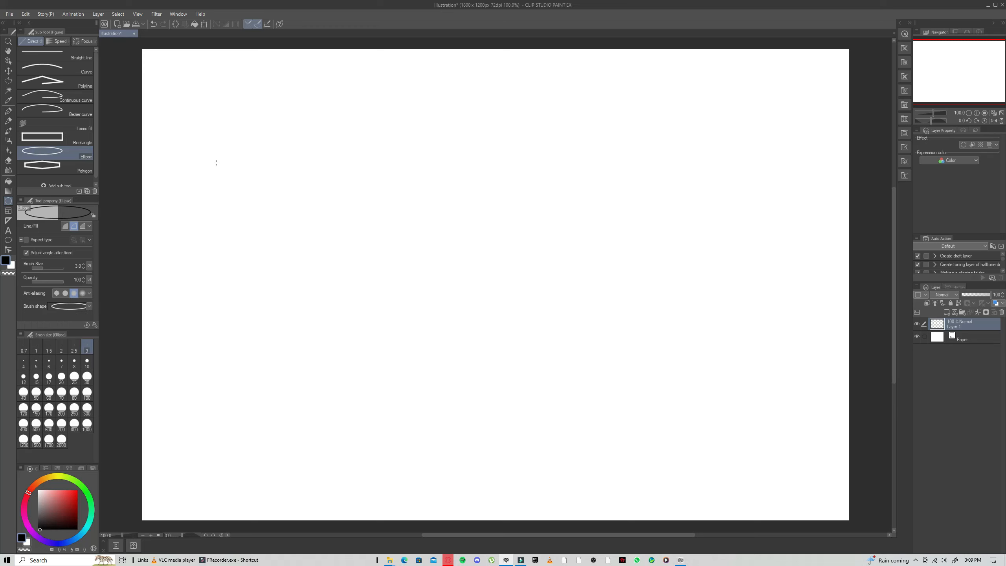
pyautogui.moveTo(185, 115); pyautogui.dragTo(298, 224)
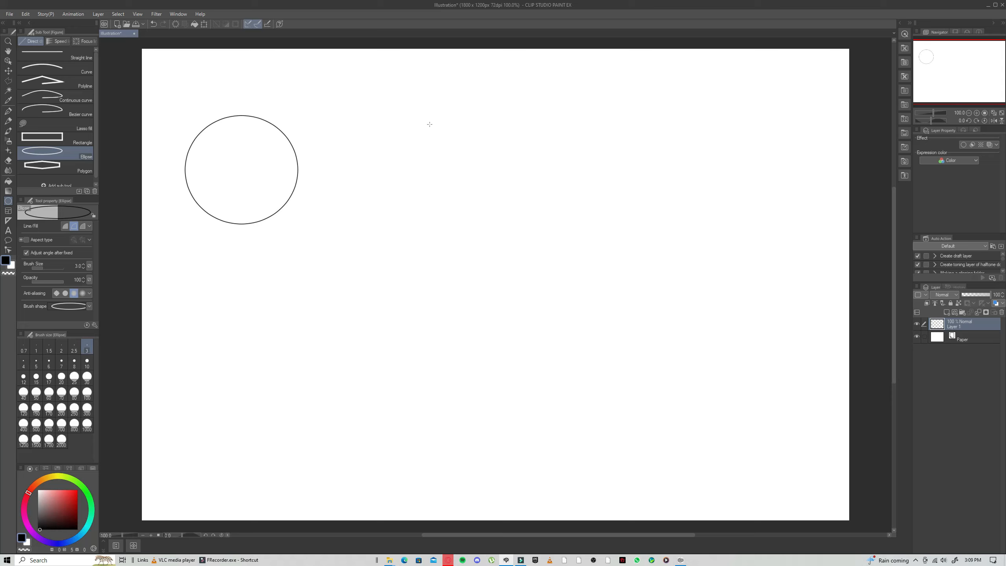
pyautogui.moveTo(444, 123); pyautogui.dragTo(557, 234)
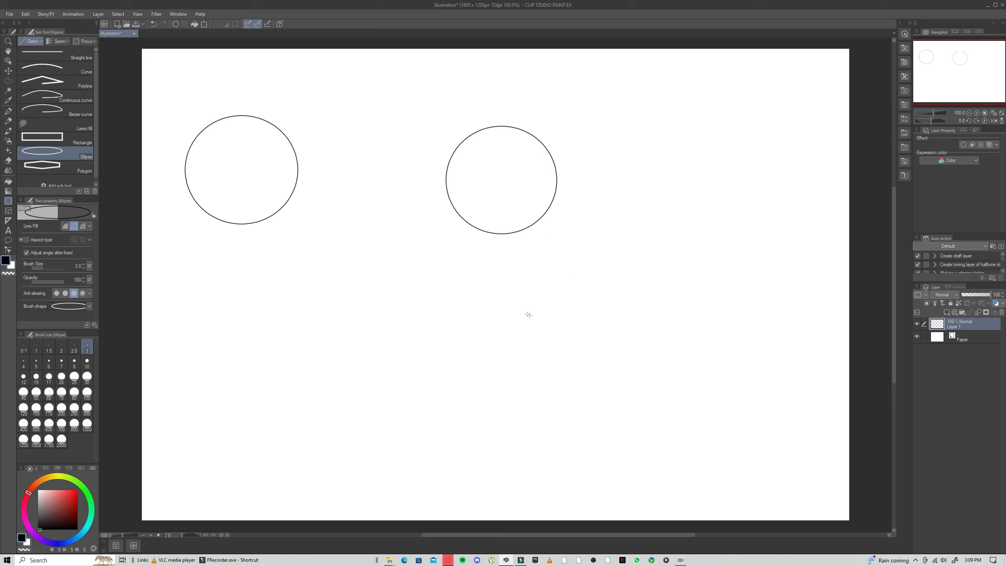
pyautogui.moveTo(519, 296); pyautogui.dragTo(642, 415)
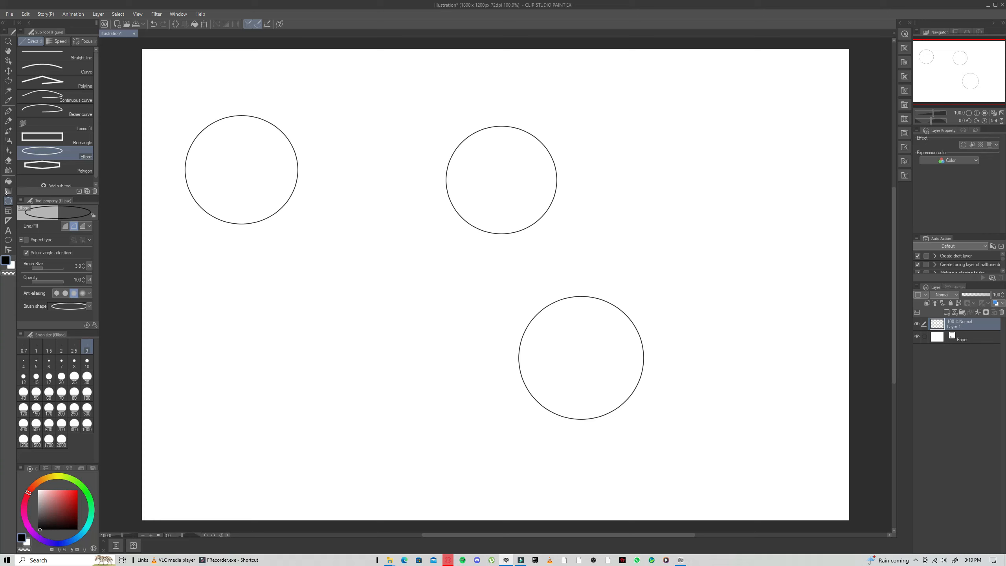
# Handwrite the labels "Front", "3/4" and "Ants' eye view" above the three circles using the G-pen at size 3
pyautogui.click(8, 110)
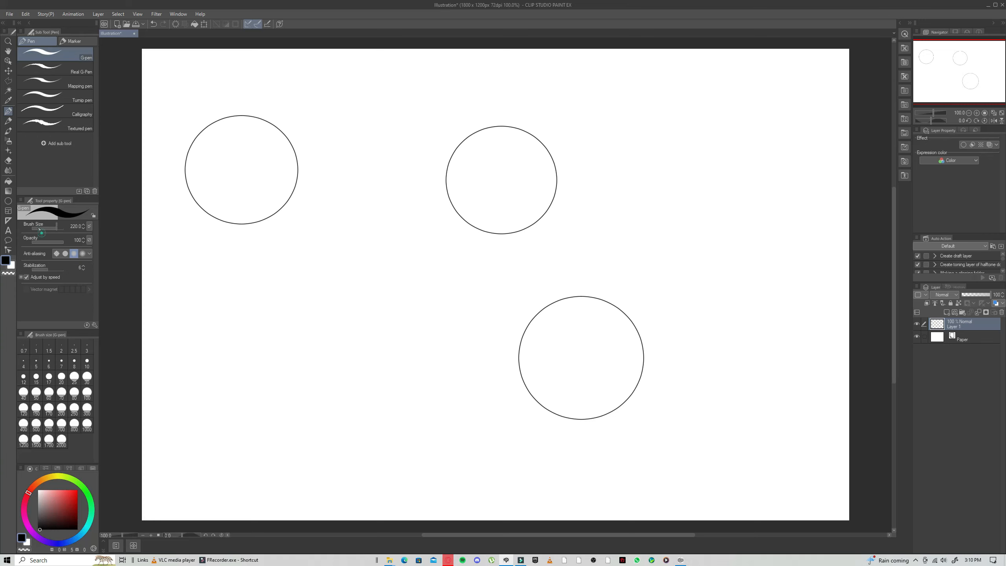
pyautogui.click(87, 350)
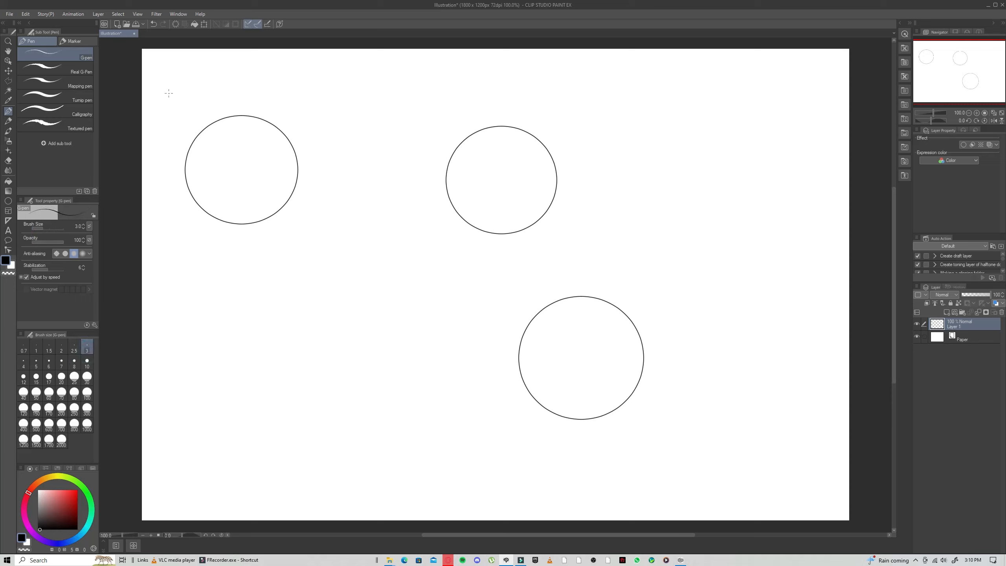
pyautogui.moveTo(170, 84)
pyautogui.mouseDown()
pyautogui.moveTo(166, 115)
pyautogui.moveTo(173, 103)
pyautogui.moveTo(214, 108)
pyautogui.mouseUp()
pyautogui.click(205, 98)
pyautogui.moveTo(441, 96); pyautogui.dragTo(437, 113)
pyautogui.moveTo(475, 84)
pyautogui.mouseDown()
pyautogui.moveTo(454, 126)
pyautogui.moveTo(487, 106)
pyautogui.moveTo(482, 117)
pyautogui.mouseUp()
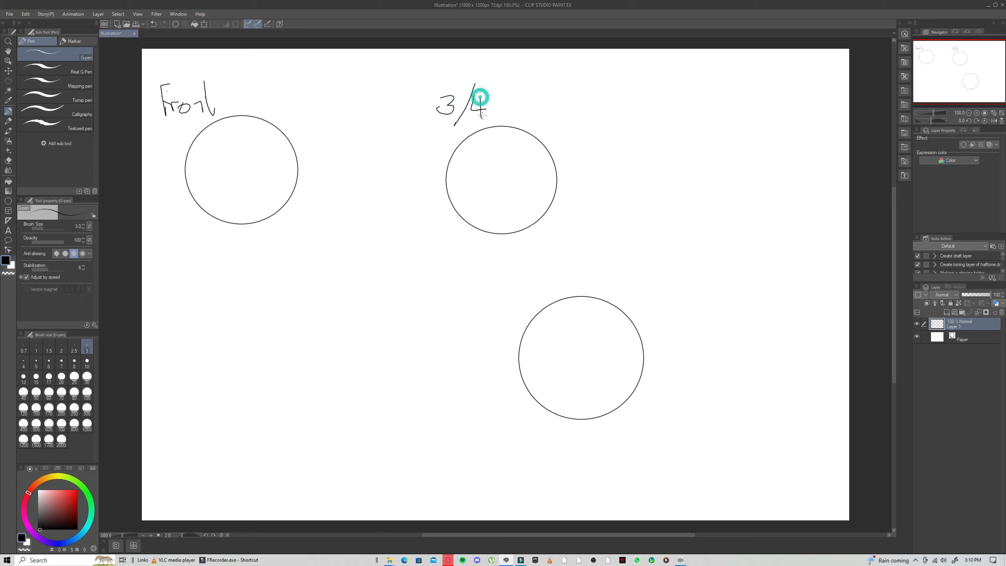
pyautogui.moveTo(634, 287)
pyautogui.mouseDown()
pyautogui.moveTo(637, 270)
pyautogui.moveTo(650, 289)
pyautogui.moveTo(648, 278)
pyautogui.moveTo(660, 287)
pyautogui.moveTo(668, 273)
pyautogui.moveTo(672, 287)
pyautogui.moveTo(686, 279)
pyautogui.moveTo(706, 302)
pyautogui.moveTo(746, 283)
pyautogui.moveTo(747, 296)
pyautogui.moveTo(779, 295)
pyautogui.moveTo(788, 280)
pyautogui.mouseUp()
pyautogui.click(757, 273)
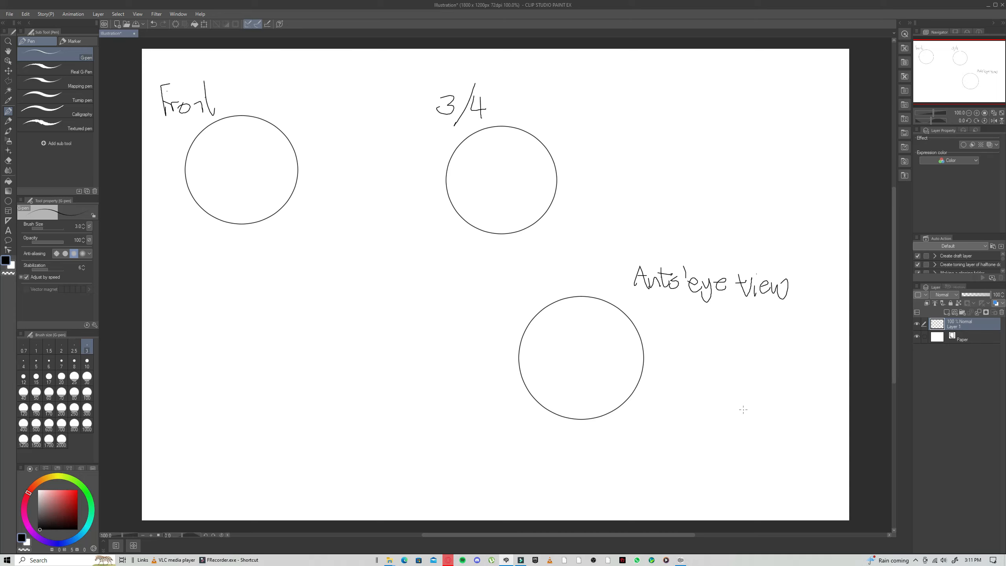
# Sketch the sides of the face, jaw and chin below the "Front" circle with the Pencil at size 3
pyautogui.click(976, 113)
pyautogui.click(976, 113)
pyautogui.click(976, 113)
pyautogui.moveTo(960, 74); pyautogui.dragTo(910, 59)
pyautogui.scroll(-1, 712, 137)
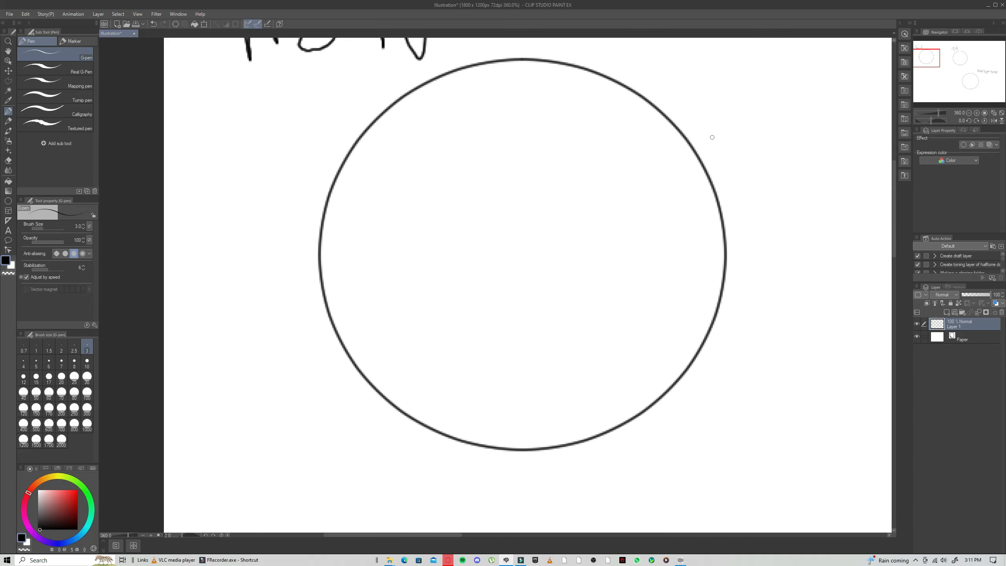
pyautogui.scroll(-4, 712, 137)
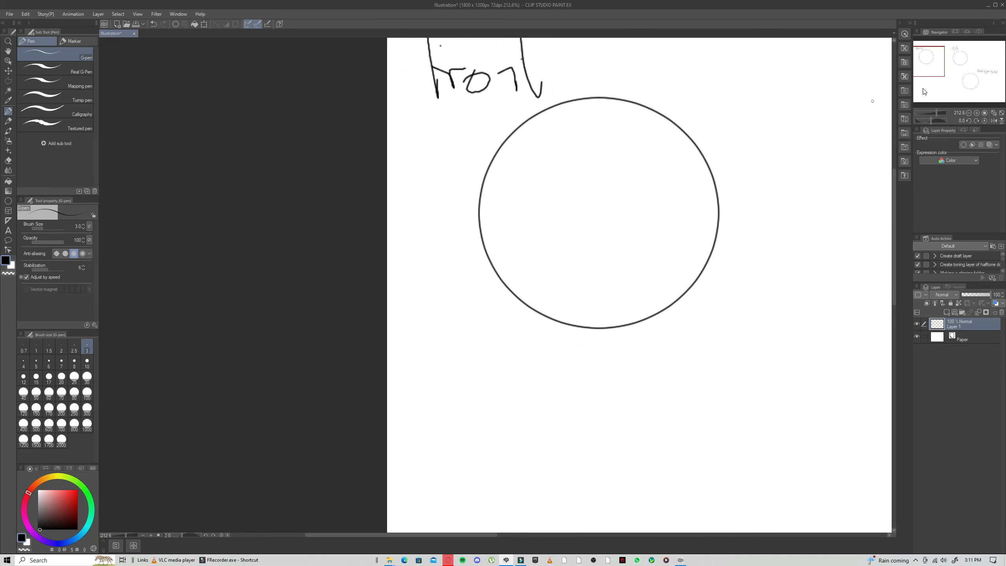
pyautogui.moveTo(931, 65); pyautogui.dragTo(938, 64)
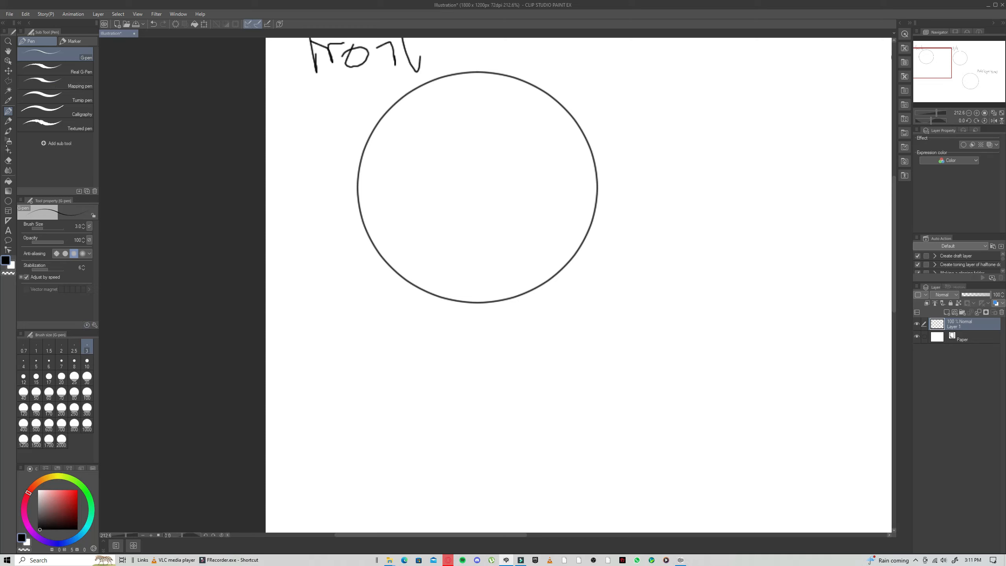
pyautogui.click(8, 121)
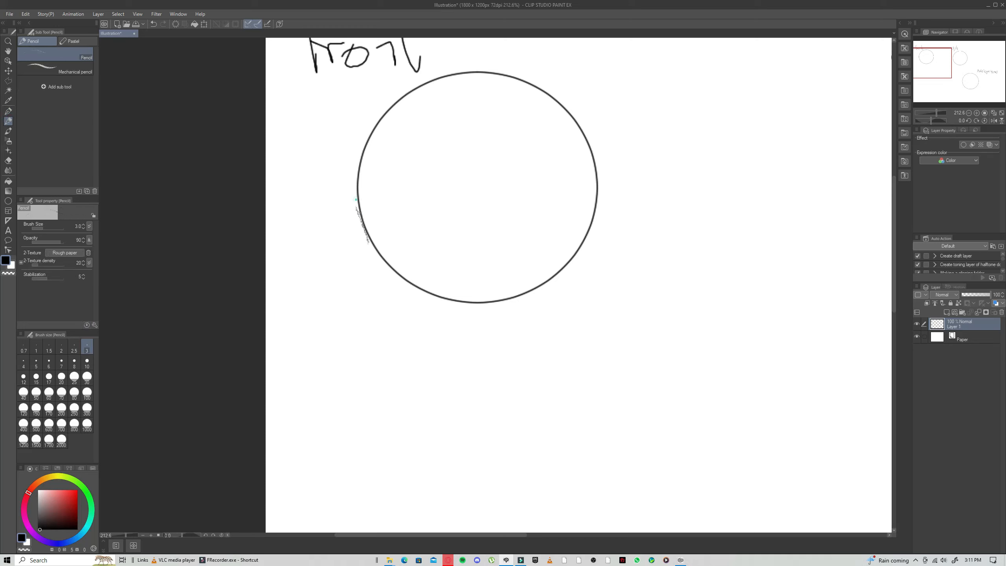
pyautogui.moveTo(356, 199); pyautogui.dragTo(382, 300)
pyautogui.moveTo(356, 220); pyautogui.dragTo(391, 317)
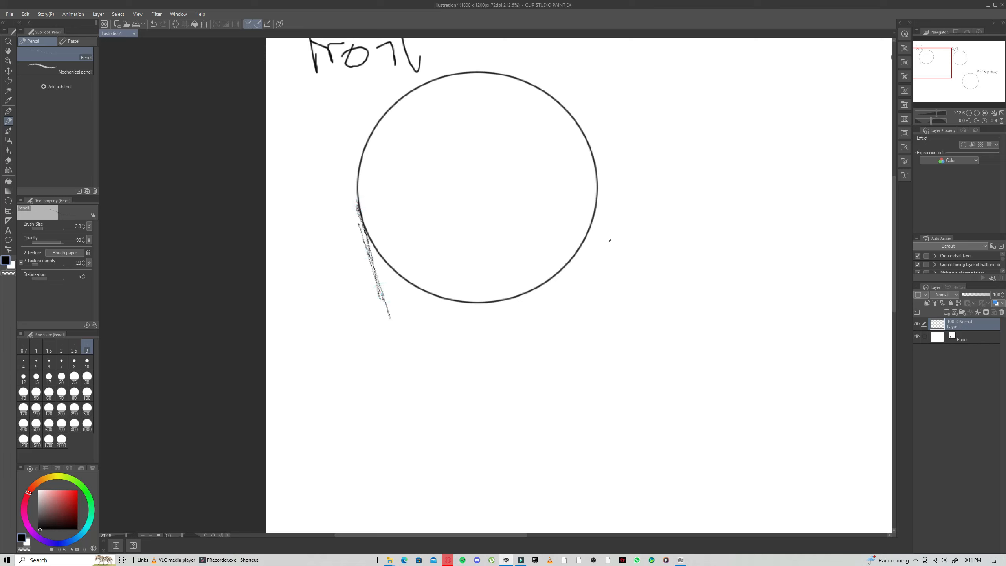
pyautogui.moveTo(594, 217); pyautogui.dragTo(579, 279)
pyautogui.moveTo(586, 244); pyautogui.dragTo(569, 324)
pyautogui.moveTo(385, 319); pyautogui.dragTo(445, 369)
pyautogui.moveTo(425, 352)
pyautogui.mouseDown()
pyautogui.moveTo(469, 384)
pyautogui.moveTo(511, 381)
pyautogui.moveTo(570, 319)
pyautogui.mouseUp()
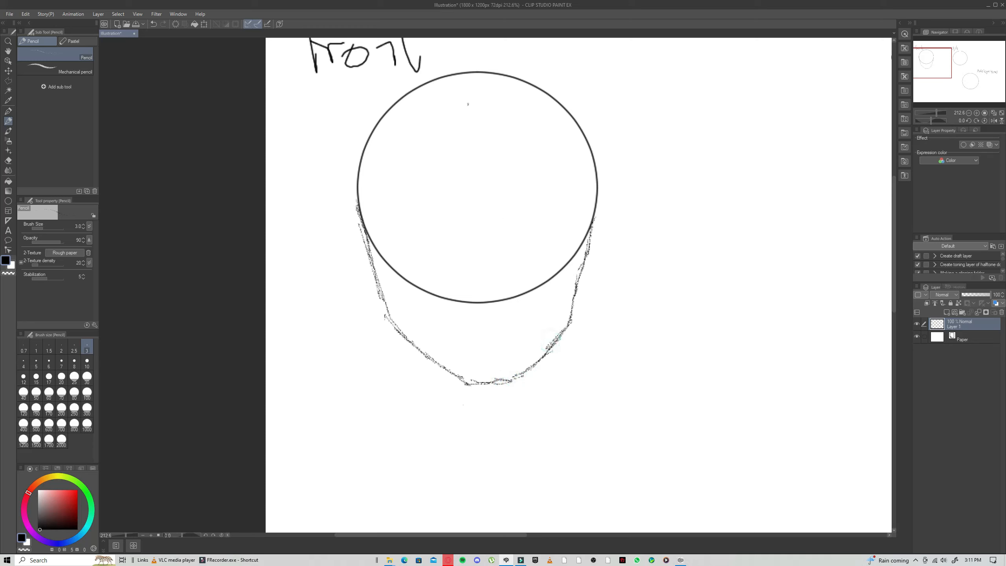
# Sketch a vertical centre line from the top of the front-view circle down to the chin
pyautogui.moveTo(469, 69)
pyautogui.mouseDown()
pyautogui.moveTo(474, 203)
pyautogui.moveTo(471, 134)
pyautogui.mouseUp()
pyautogui.moveTo(471, 132); pyautogui.dragTo(477, 288)
pyautogui.moveTo(476, 183); pyautogui.dragTo(490, 391)
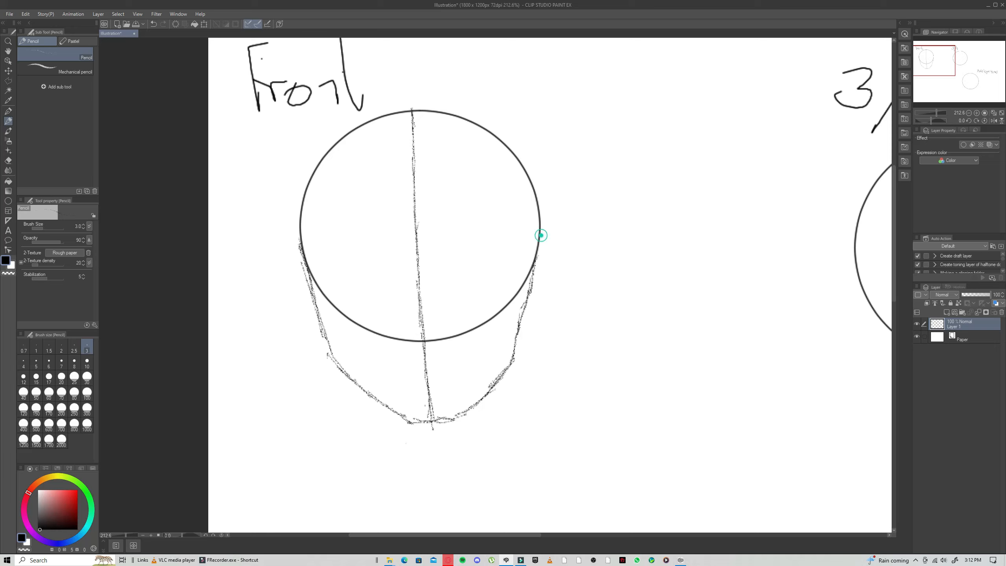
# Sketch an ear on each side of the front-view head and an eye guideline across the face between them
pyautogui.moveTo(549, 229)
pyautogui.mouseDown()
pyautogui.moveTo(561, 249)
pyautogui.moveTo(553, 302)
pyautogui.moveTo(532, 322)
pyautogui.moveTo(543, 314)
pyautogui.mouseUp()
pyautogui.moveTo(289, 244)
pyautogui.mouseDown()
pyautogui.moveTo(300, 240)
pyautogui.moveTo(281, 254)
pyautogui.moveTo(286, 312)
pyautogui.moveTo(324, 340)
pyautogui.mouseUp()
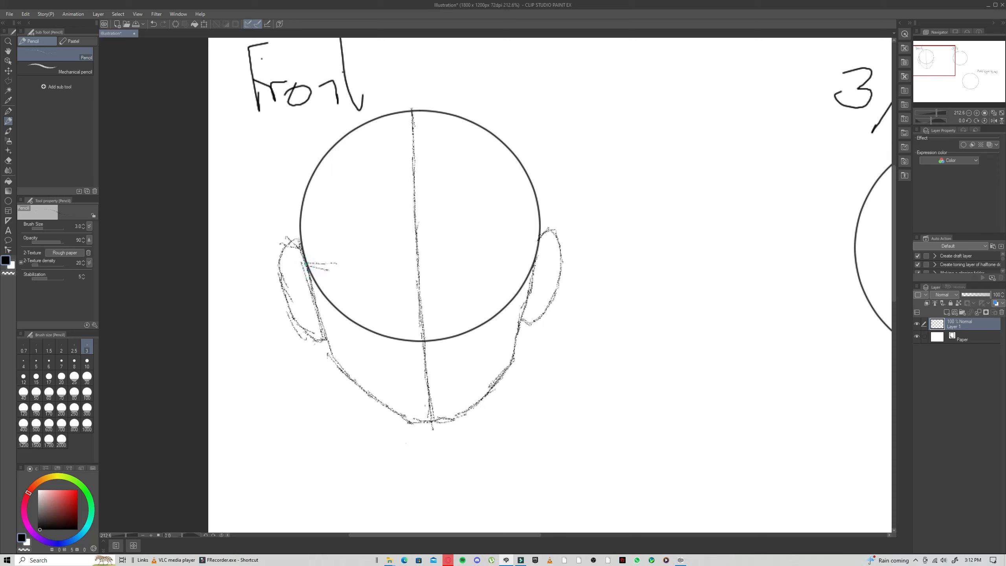
pyautogui.moveTo(306, 264)
pyautogui.mouseDown()
pyautogui.moveTo(396, 270)
pyautogui.moveTo(354, 269)
pyautogui.moveTo(542, 241)
pyautogui.mouseUp()
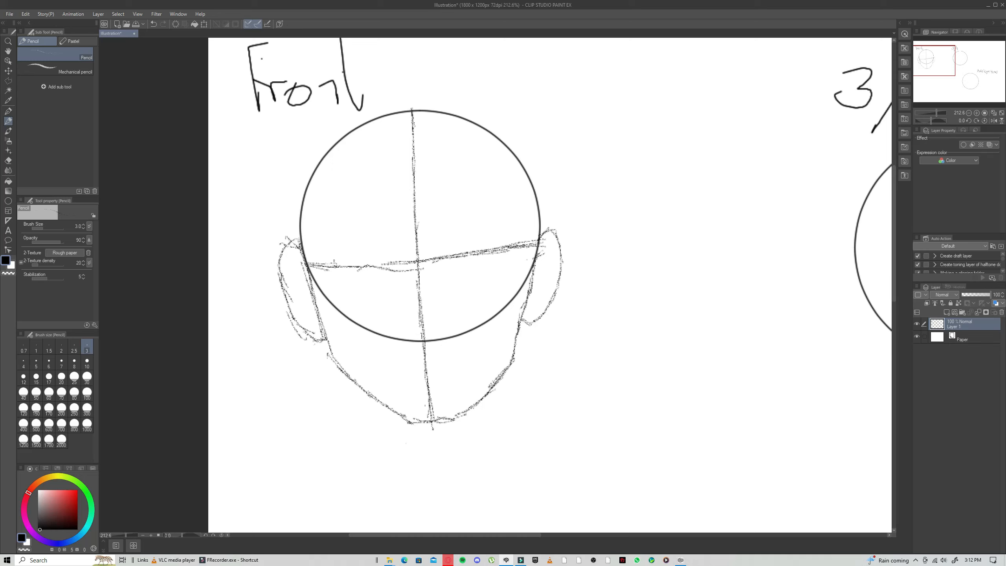
# Sketch both eyes beneath the front-view eye guideline and a wedge-shaped nose reaching the bottom of the circle
pyautogui.moveTo(316, 267)
pyautogui.mouseDown()
pyautogui.moveTo(385, 287)
pyautogui.moveTo(400, 259)
pyautogui.moveTo(483, 269)
pyautogui.mouseUp()
pyautogui.moveTo(470, 271)
pyautogui.mouseDown()
pyautogui.moveTo(501, 266)
pyautogui.moveTo(492, 268)
pyautogui.moveTo(514, 255)
pyautogui.mouseUp()
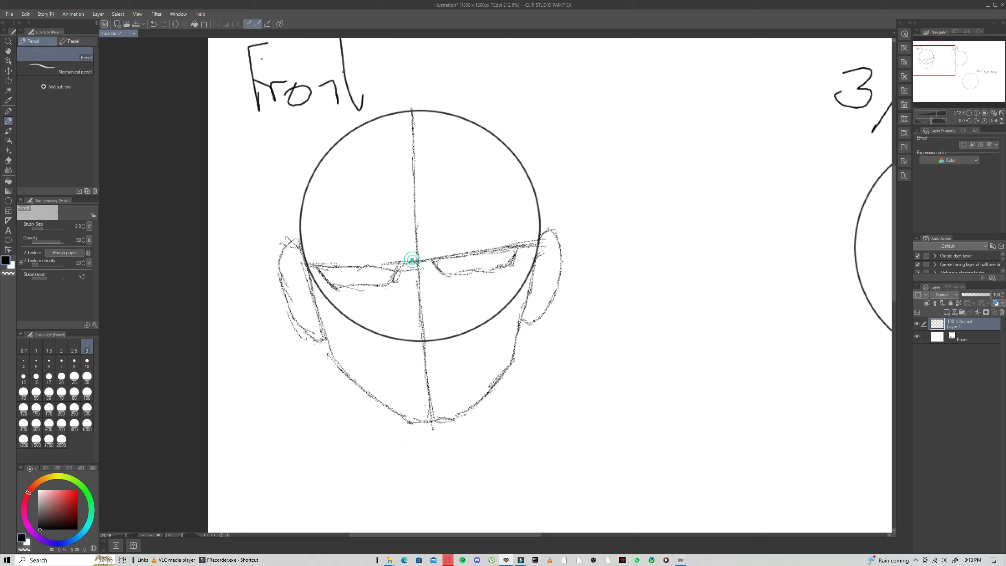
pyautogui.moveTo(411, 261)
pyautogui.mouseDown()
pyautogui.moveTo(422, 262)
pyautogui.moveTo(391, 334)
pyautogui.mouseUp()
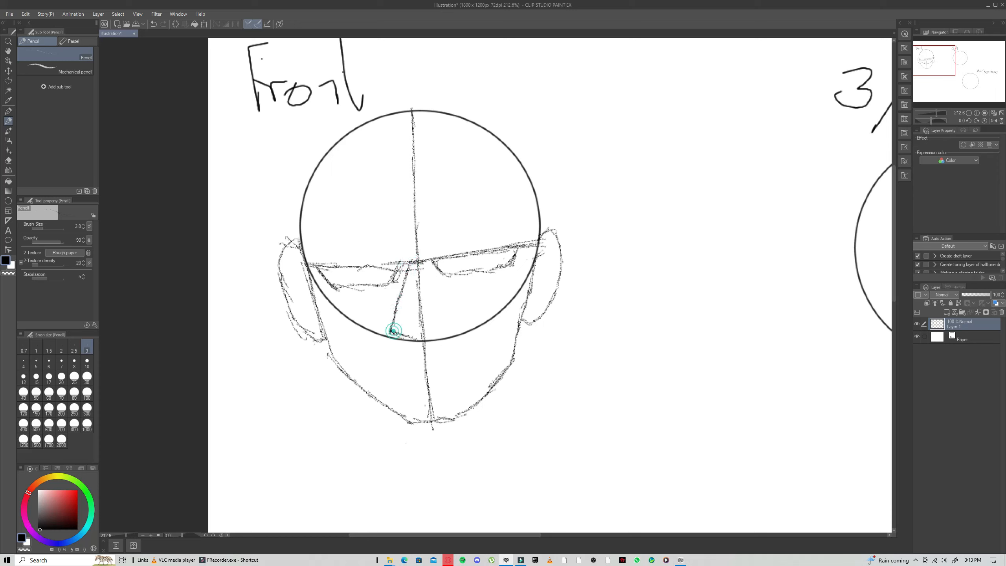
pyautogui.moveTo(392, 331); pyautogui.dragTo(414, 339)
pyautogui.moveTo(428, 262); pyautogui.dragTo(451, 330)
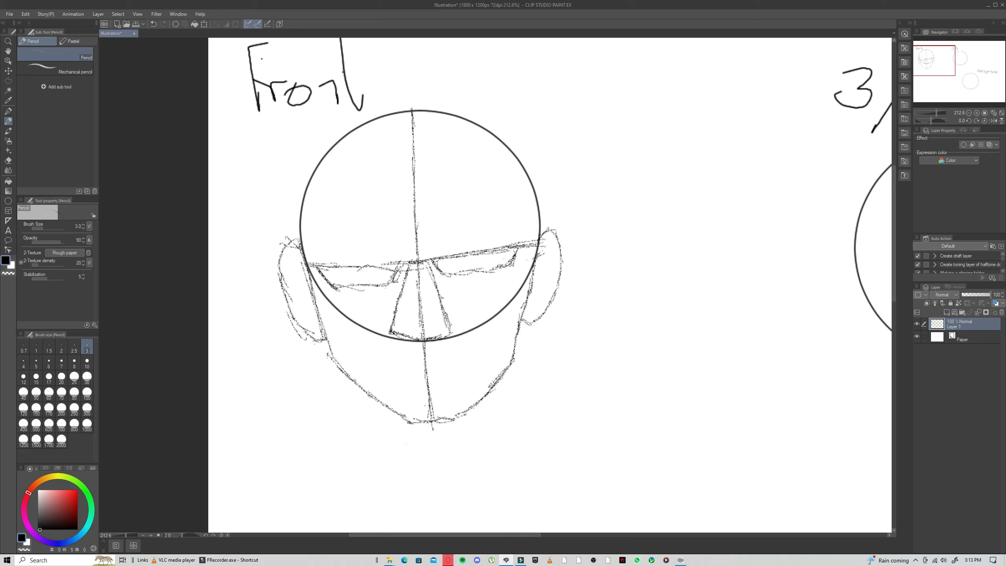
# Sketch a short mouth line between nose and chin and add inner-ear curves to the front-view head
pyautogui.moveTo(401, 365)
pyautogui.mouseDown()
pyautogui.moveTo(428, 365)
pyautogui.moveTo(392, 372)
pyautogui.mouseUp()
pyautogui.moveTo(545, 252); pyautogui.dragTo(531, 303)
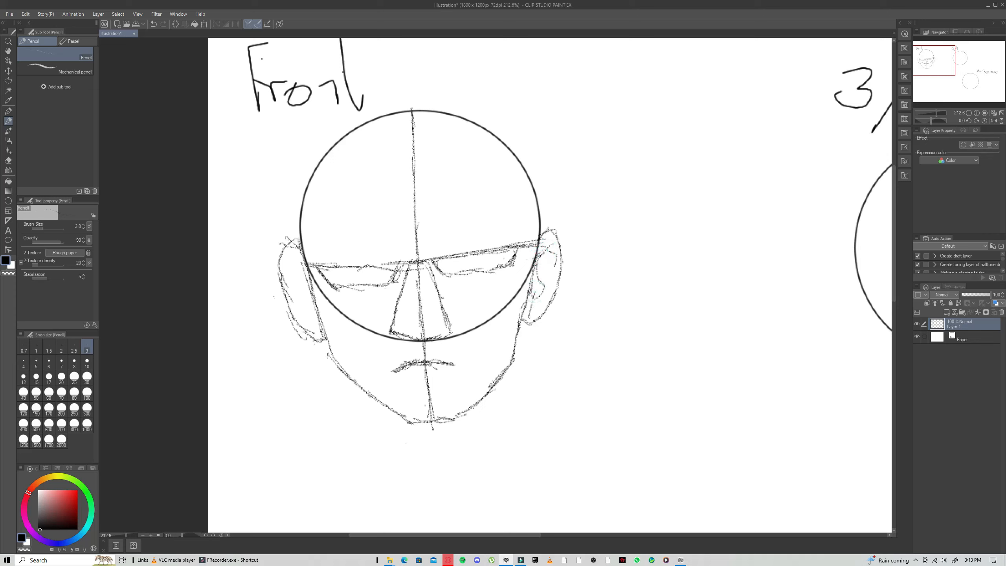
pyautogui.moveTo(289, 266); pyautogui.dragTo(301, 292)
# Sketch a curved side-plane oval inside the right part of the 3/4 circle, with a vertical line closing it
pyautogui.moveTo(934, 68); pyautogui.dragTo(962, 70)
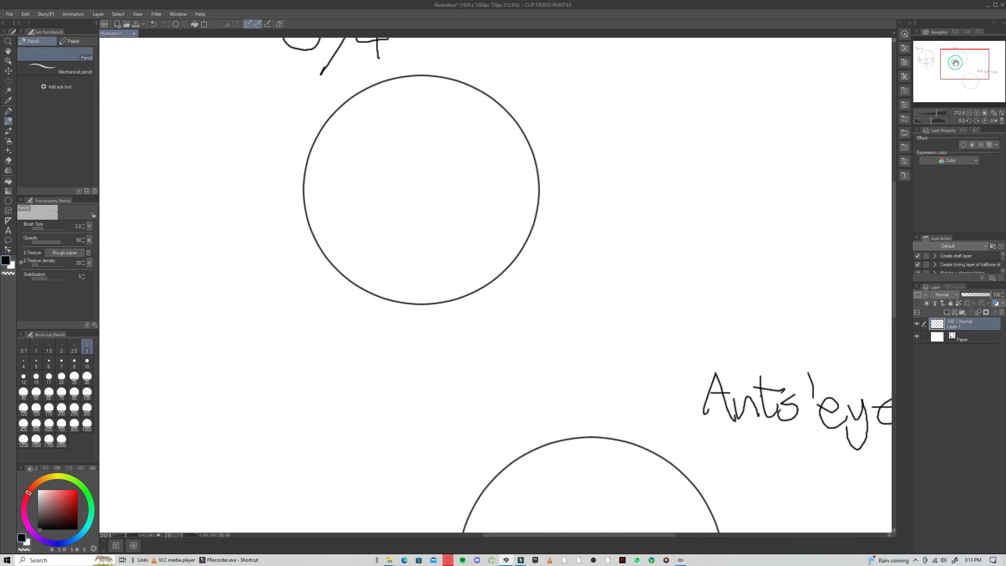
pyautogui.moveTo(957, 63); pyautogui.dragTo(953, 61)
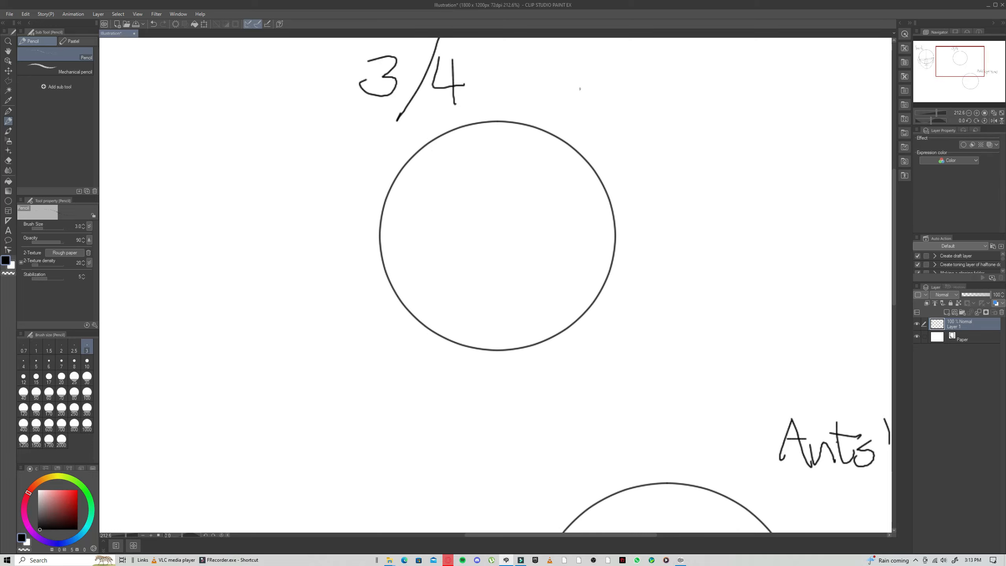
pyautogui.moveTo(574, 163)
pyautogui.mouseDown()
pyautogui.moveTo(575, 155)
pyautogui.moveTo(543, 164)
pyautogui.moveTo(528, 186)
pyautogui.moveTo(520, 284)
pyautogui.moveTo(516, 247)
pyautogui.moveTo(525, 281)
pyautogui.moveTo(558, 314)
pyautogui.mouseUp()
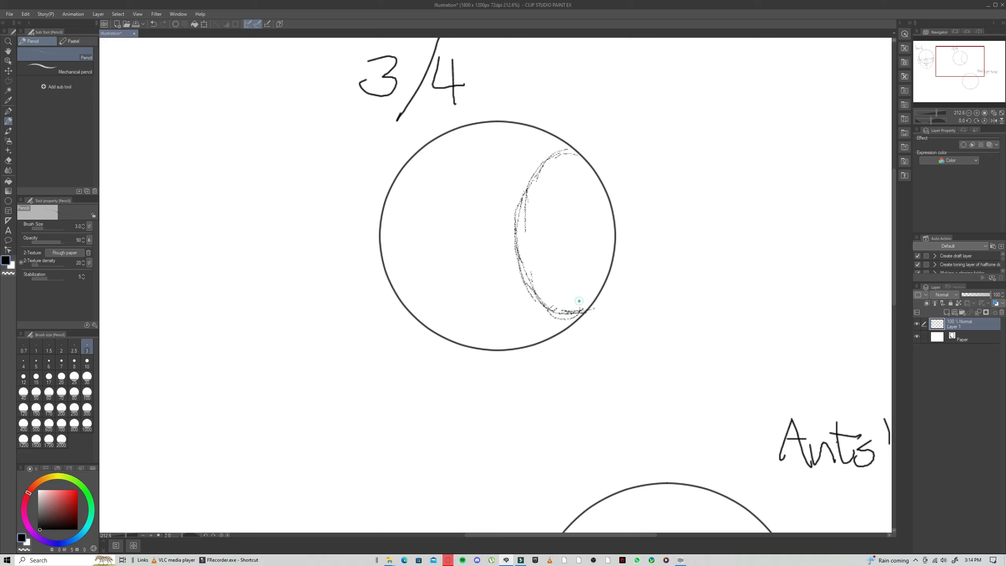
pyautogui.moveTo(579, 301)
pyautogui.mouseDown()
pyautogui.moveTo(581, 322)
pyautogui.moveTo(554, 306)
pyautogui.moveTo(572, 312)
pyautogui.moveTo(578, 278)
pyautogui.mouseUp()
pyautogui.moveTo(572, 224); pyautogui.dragTo(570, 161)
pyautogui.moveTo(573, 263)
pyautogui.mouseDown()
pyautogui.moveTo(571, 149)
pyautogui.moveTo(581, 307)
pyautogui.mouseUp()
pyautogui.moveTo(577, 280); pyautogui.dragTo(580, 316)
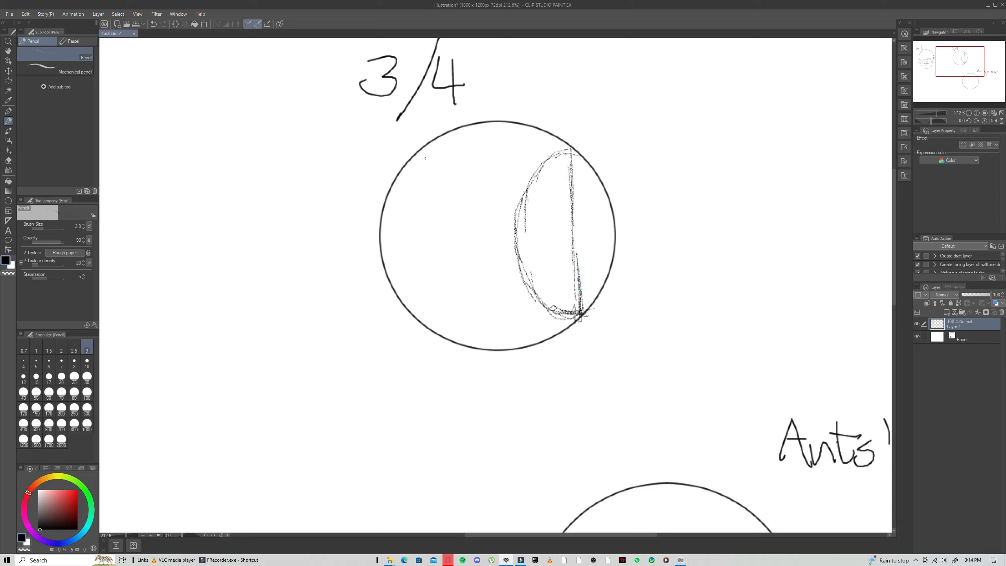
# Sketch a contour line across the top of the 3/4 circle and a curved face centre line running down past it to the chin
pyautogui.moveTo(434, 140)
pyautogui.mouseDown()
pyautogui.moveTo(465, 129)
pyautogui.moveTo(570, 146)
pyautogui.mouseUp()
pyautogui.moveTo(557, 143)
pyautogui.mouseDown()
pyautogui.moveTo(574, 161)
pyautogui.moveTo(551, 138)
pyautogui.mouseUp()
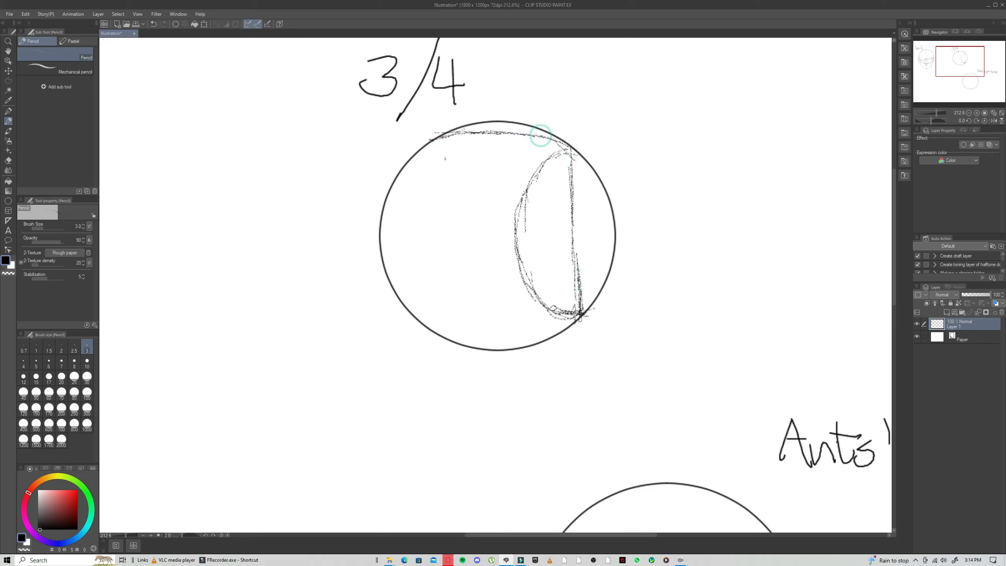
pyautogui.moveTo(482, 121)
pyautogui.mouseDown()
pyautogui.moveTo(443, 168)
pyautogui.moveTo(442, 159)
pyautogui.moveTo(439, 253)
pyautogui.mouseUp()
pyautogui.moveTo(437, 180); pyautogui.dragTo(441, 305)
pyautogui.moveTo(436, 220); pyautogui.dragTo(448, 352)
pyautogui.moveTo(432, 283); pyautogui.dragTo(451, 385)
pyautogui.moveTo(438, 325); pyautogui.dragTo(455, 396)
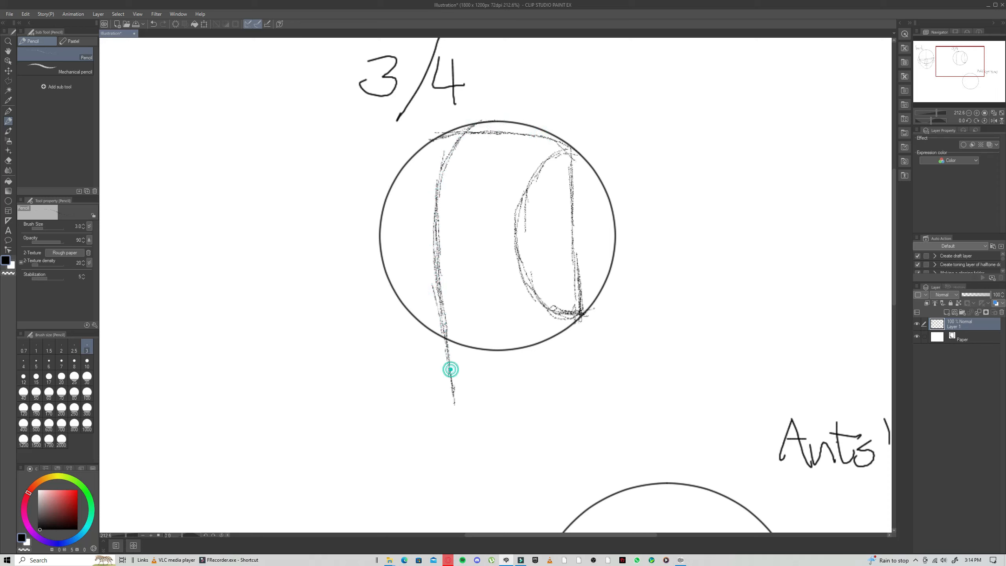
pyautogui.moveTo(443, 362); pyautogui.dragTo(454, 412)
# Sketch the cheek, chin and jaw below the 3/4 circle and an eye guideline curving across the face and side plane
pyautogui.moveTo(394, 294); pyautogui.dragTo(408, 355)
pyautogui.moveTo(394, 320); pyautogui.dragTo(416, 384)
pyautogui.moveTo(399, 342)
pyautogui.mouseDown()
pyautogui.moveTo(452, 422)
pyautogui.moveTo(469, 423)
pyautogui.moveTo(543, 377)
pyautogui.mouseUp()
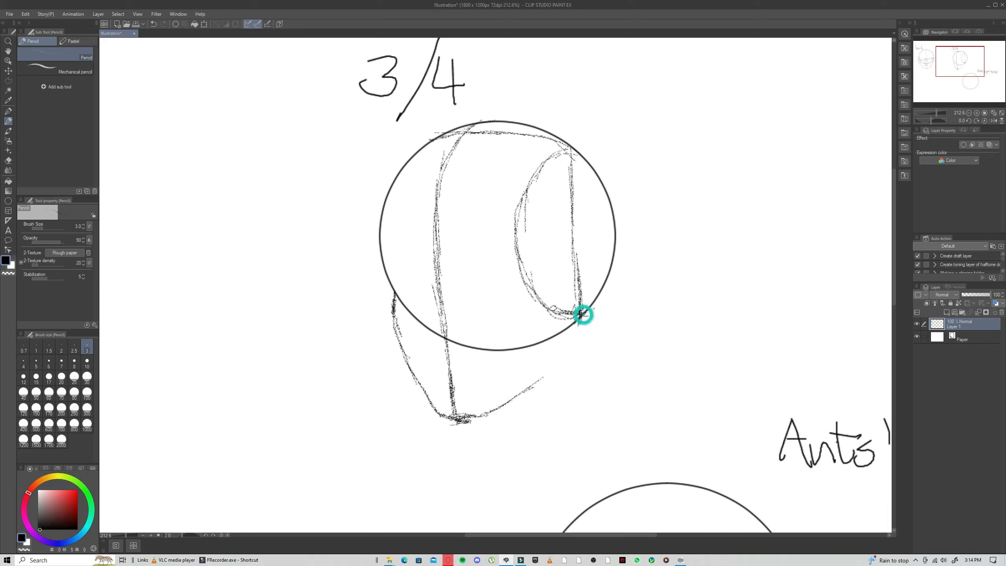
pyautogui.moveTo(584, 315)
pyautogui.mouseDown()
pyautogui.moveTo(555, 364)
pyautogui.moveTo(495, 408)
pyautogui.moveTo(541, 384)
pyautogui.mouseUp()
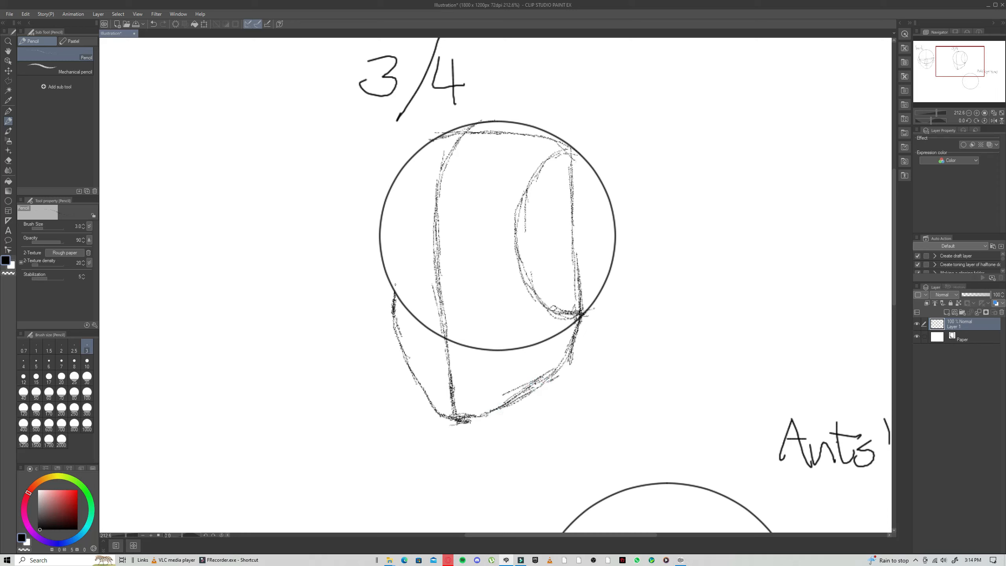
pyautogui.moveTo(395, 287); pyautogui.dragTo(481, 284)
pyautogui.moveTo(441, 283)
pyautogui.mouseDown()
pyautogui.moveTo(527, 274)
pyautogui.moveTo(586, 241)
pyautogui.mouseUp()
# Sketch the front and back of the neck and a sloping shoulder line on the 3/4 view
pyautogui.moveTo(594, 293); pyautogui.dragTo(616, 400)
pyautogui.moveTo(596, 356); pyautogui.dragTo(607, 381)
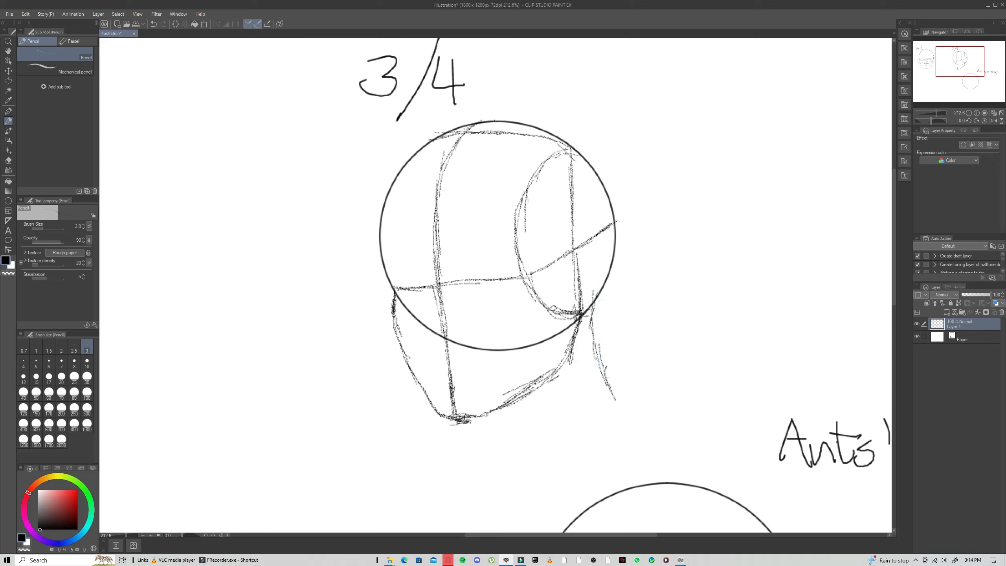
pyautogui.moveTo(500, 408)
pyautogui.mouseDown()
pyautogui.moveTo(490, 421)
pyautogui.moveTo(496, 446)
pyautogui.mouseUp()
pyautogui.moveTo(596, 384); pyautogui.dragTo(616, 390)
pyautogui.moveTo(607, 377); pyautogui.dragTo(660, 403)
# Sketch an ear behind the 3/4 side-plane line and a second curved vertical guideline beside the centre line
pyautogui.moveTo(572, 260)
pyautogui.mouseDown()
pyautogui.moveTo(580, 225)
pyautogui.moveTo(603, 247)
pyautogui.moveTo(581, 306)
pyautogui.mouseUp()
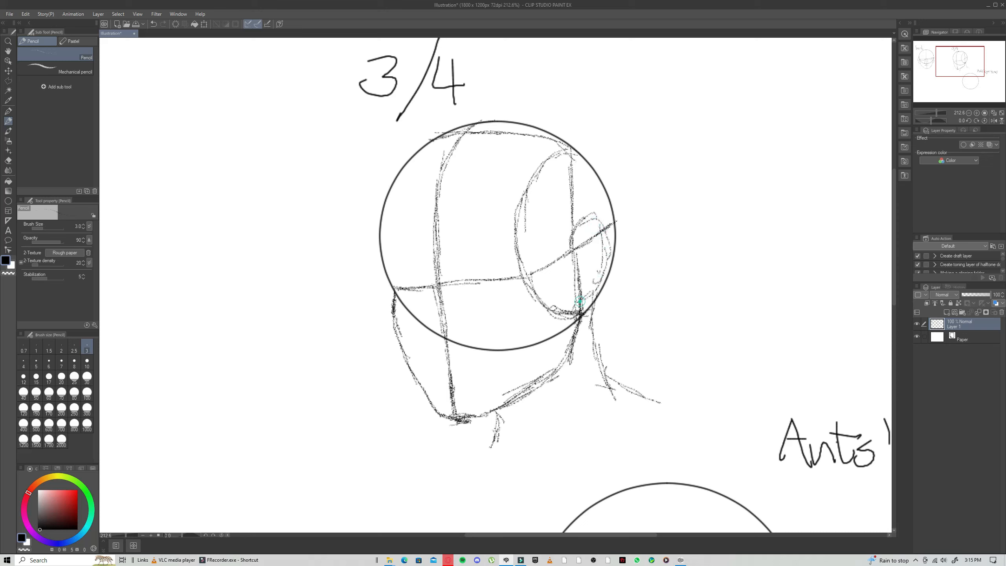
pyautogui.moveTo(574, 230)
pyautogui.mouseDown()
pyautogui.moveTo(601, 231)
pyautogui.moveTo(599, 269)
pyautogui.mouseUp()
pyautogui.moveTo(493, 125)
pyautogui.mouseDown()
pyautogui.moveTo(465, 148)
pyautogui.moveTo(454, 261)
pyautogui.mouseUp()
pyautogui.moveTo(456, 180); pyautogui.dragTo(461, 349)
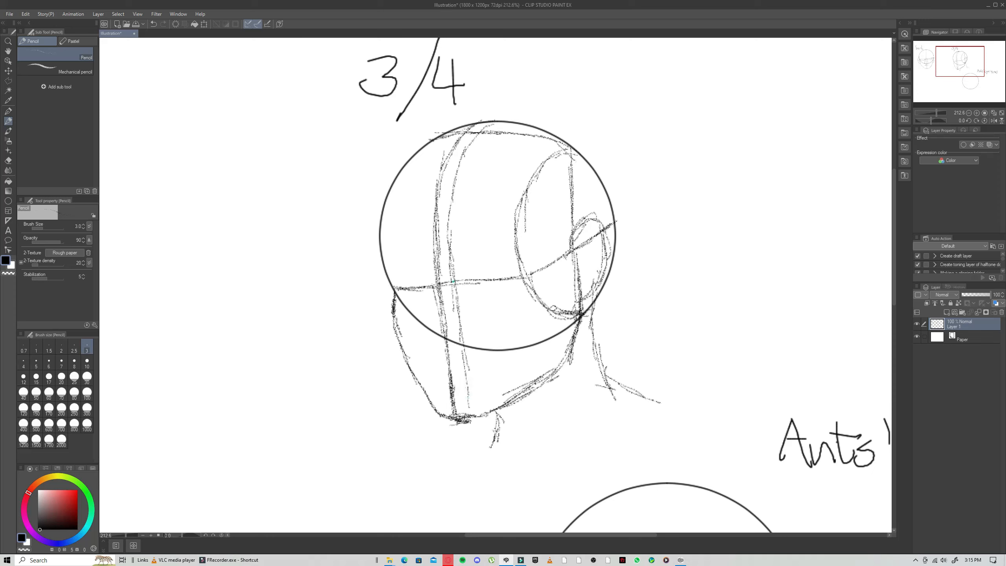
# Sketch both eyes, the nose and a short mouth line on the 3/4 face
pyautogui.moveTo(454, 289)
pyautogui.mouseDown()
pyautogui.moveTo(469, 303)
pyautogui.moveTo(502, 281)
pyautogui.mouseUp()
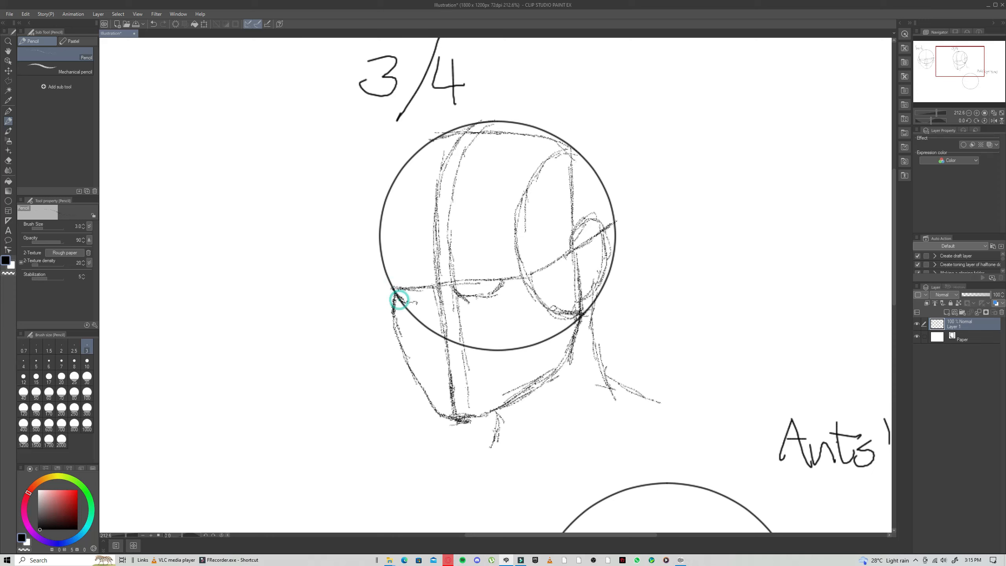
pyautogui.moveTo(416, 301)
pyautogui.mouseDown()
pyautogui.moveTo(426, 289)
pyautogui.moveTo(421, 300)
pyautogui.mouseUp()
pyautogui.moveTo(425, 292)
pyautogui.mouseDown()
pyautogui.moveTo(412, 322)
pyautogui.moveTo(424, 335)
pyautogui.moveTo(447, 341)
pyautogui.moveTo(446, 303)
pyautogui.moveTo(427, 292)
pyautogui.moveTo(458, 328)
pyautogui.mouseUp()
pyautogui.click(546, 357)
pyautogui.moveTo(555, 372); pyautogui.dragTo(565, 341)
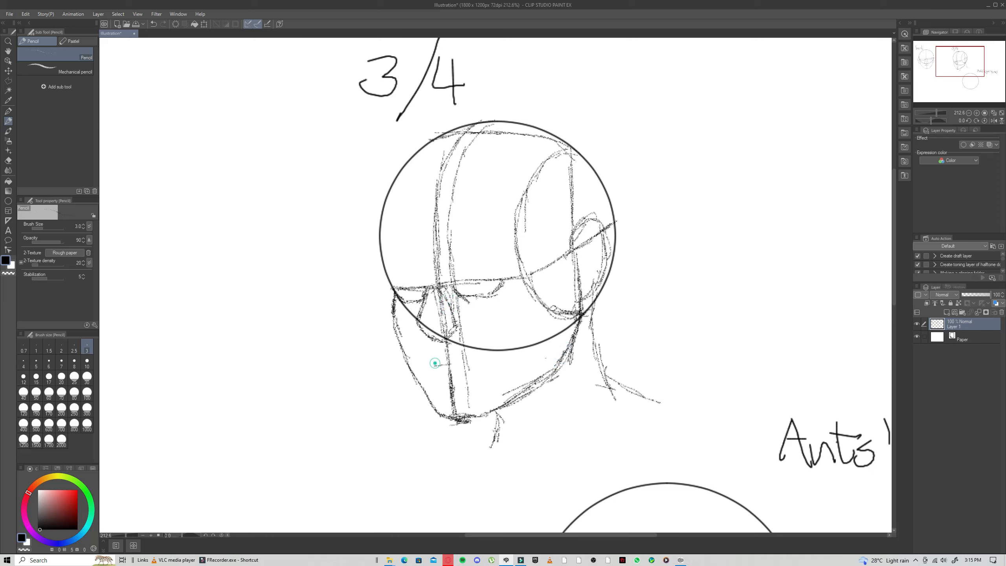
pyautogui.moveTo(434, 363)
pyautogui.mouseDown()
pyautogui.moveTo(481, 364)
pyautogui.moveTo(463, 361)
pyautogui.mouseUp()
# Sketch an arched contour across the ants' eye view circle from lower left to upper right, with a small bump on it
pyautogui.moveTo(956, 64)
pyautogui.mouseDown()
pyautogui.moveTo(954, 85)
pyautogui.moveTo(969, 84)
pyautogui.mouseUp()
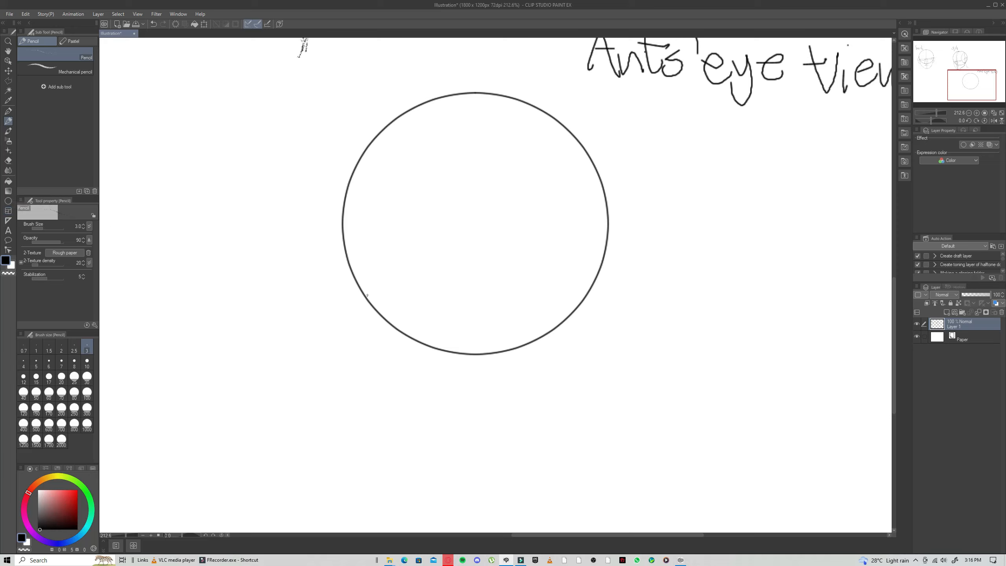
pyautogui.moveTo(365, 294)
pyautogui.mouseDown()
pyautogui.moveTo(398, 215)
pyautogui.moveTo(443, 185)
pyautogui.moveTo(550, 167)
pyautogui.moveTo(603, 183)
pyautogui.mouseUp()
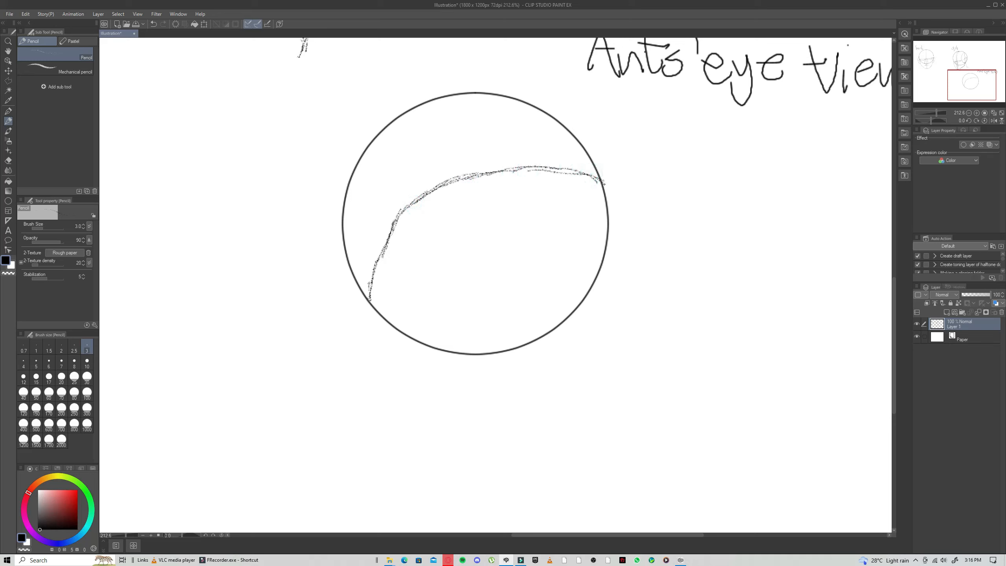
pyautogui.moveTo(372, 289)
pyautogui.mouseDown()
pyautogui.moveTo(394, 222)
pyautogui.moveTo(445, 183)
pyautogui.moveTo(514, 168)
pyautogui.moveTo(589, 170)
pyautogui.mouseUp()
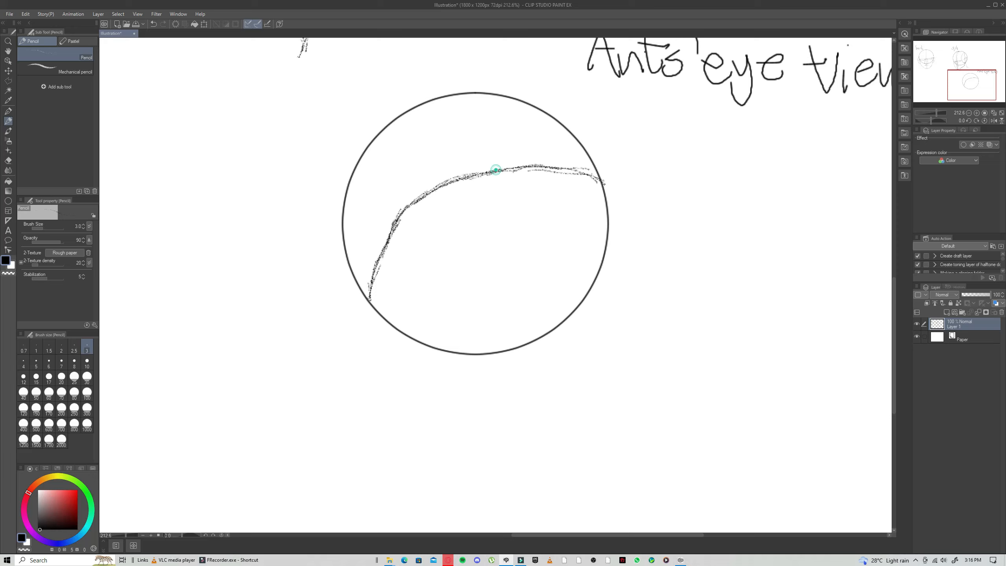
pyautogui.moveTo(497, 171)
pyautogui.mouseDown()
pyautogui.moveTo(528, 153)
pyautogui.moveTo(577, 172)
pyautogui.mouseUp()
pyautogui.moveTo(509, 163)
pyautogui.mouseDown()
pyautogui.moveTo(522, 157)
pyautogui.moveTo(609, 184)
pyautogui.mouseUp()
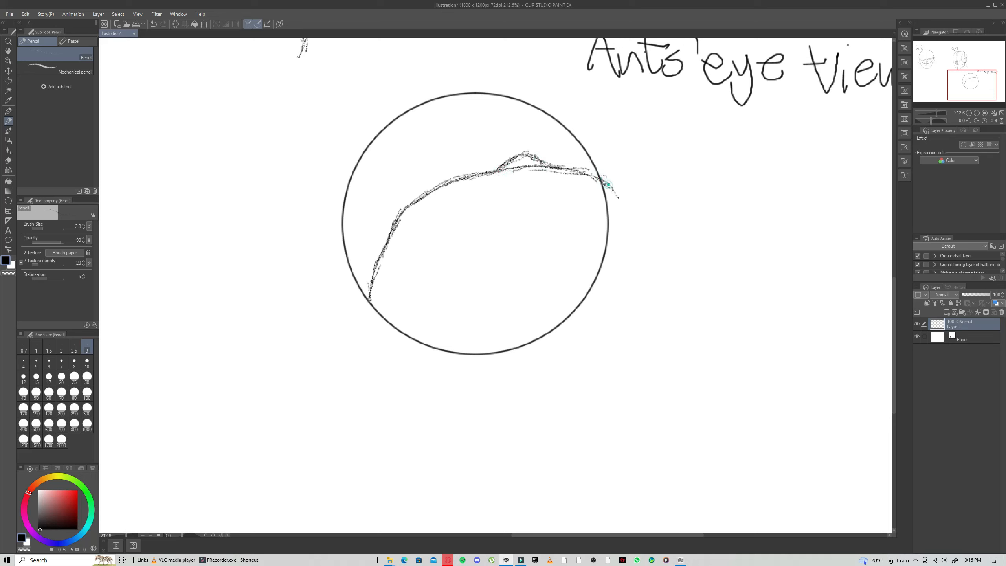
# Extend the ants' eye view contour outside the circle's right side, curving out, back in and down into a neck line
pyautogui.moveTo(599, 178)
pyautogui.mouseDown()
pyautogui.moveTo(626, 211)
pyautogui.moveTo(660, 291)
pyautogui.moveTo(633, 347)
pyautogui.mouseUp()
pyautogui.moveTo(643, 328)
pyautogui.mouseDown()
pyautogui.moveTo(625, 359)
pyautogui.moveTo(610, 360)
pyautogui.moveTo(594, 424)
pyautogui.mouseUp()
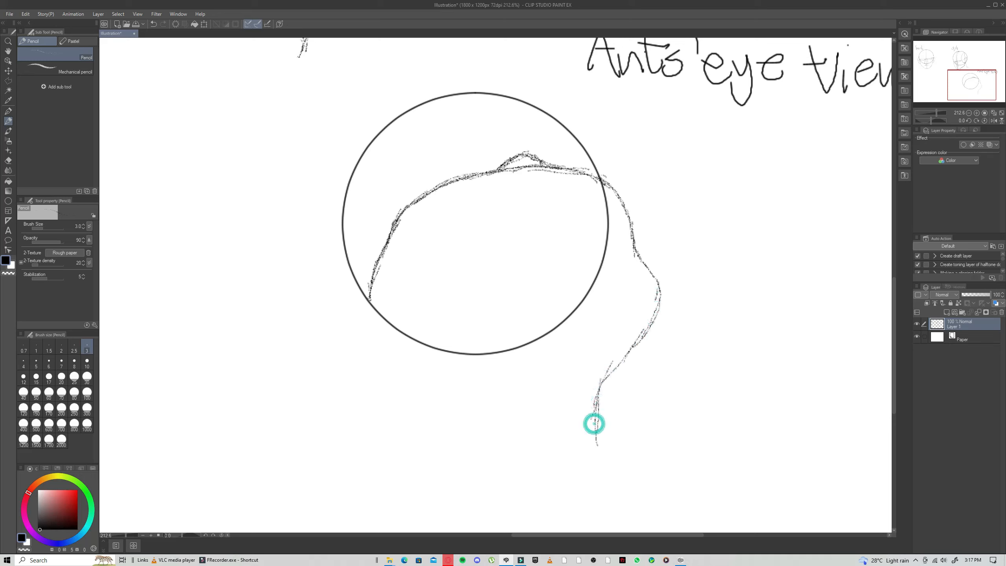
pyautogui.moveTo(596, 383)
pyautogui.mouseDown()
pyautogui.moveTo(648, 322)
pyautogui.moveTo(583, 394)
pyautogui.moveTo(595, 440)
pyautogui.moveTo(593, 422)
pyautogui.mouseUp()
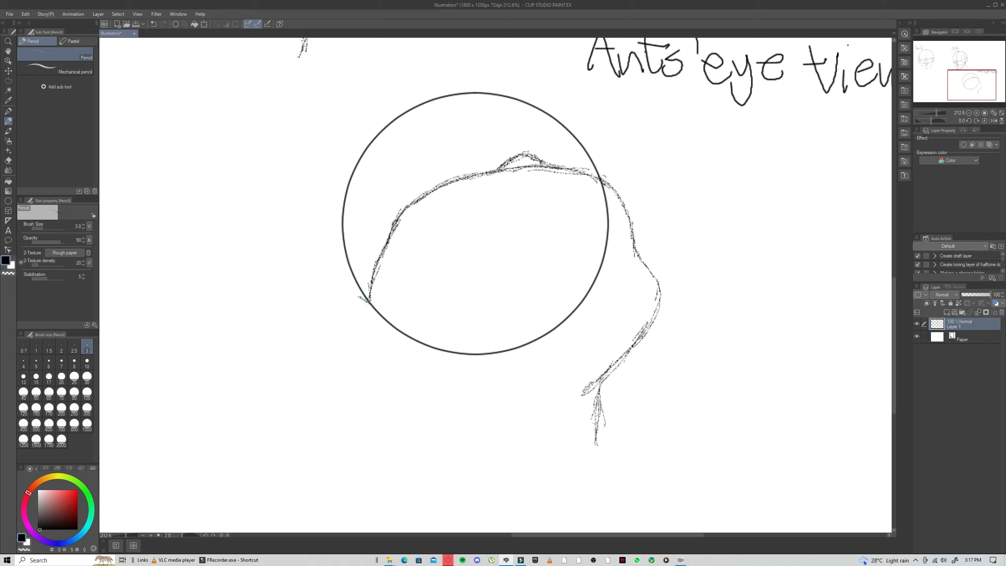
# Sketch an ear at the arch's lower left end and a jaw line following the bottom of the ants' eye view circle
pyautogui.moveTo(369, 300)
pyautogui.mouseDown()
pyautogui.moveTo(336, 296)
pyautogui.moveTo(346, 335)
pyautogui.moveTo(338, 320)
pyautogui.moveTo(371, 354)
pyautogui.mouseUp()
pyautogui.moveTo(352, 301)
pyautogui.mouseDown()
pyautogui.moveTo(344, 309)
pyautogui.moveTo(337, 290)
pyautogui.moveTo(358, 348)
pyautogui.moveTo(392, 341)
pyautogui.moveTo(388, 354)
pyautogui.mouseUp()
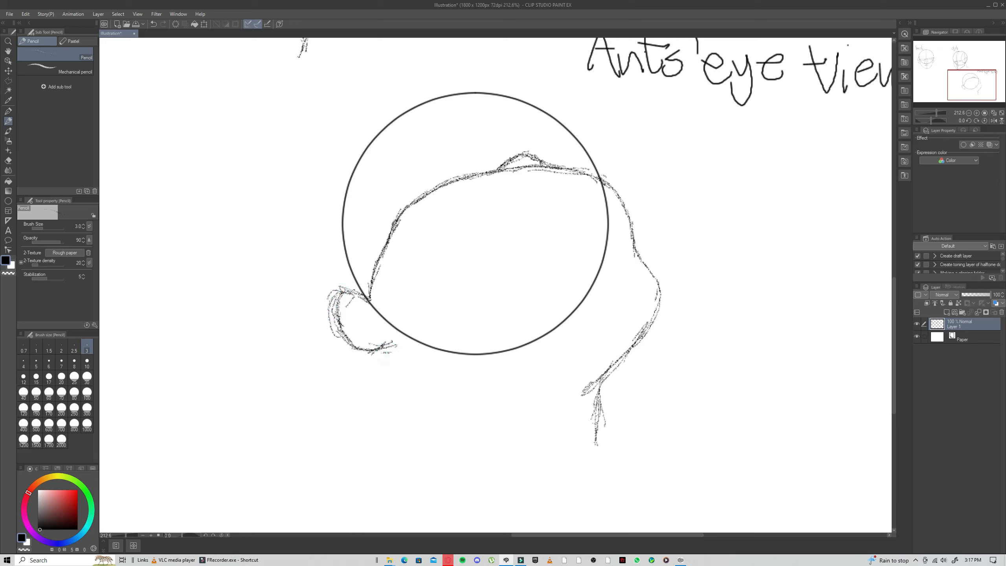
pyautogui.moveTo(381, 319)
pyautogui.mouseDown()
pyautogui.moveTo(441, 356)
pyautogui.moveTo(479, 358)
pyautogui.mouseUp()
pyautogui.moveTo(465, 356)
pyautogui.mouseDown()
pyautogui.moveTo(508, 353)
pyautogui.moveTo(543, 331)
pyautogui.mouseUp()
pyautogui.moveTo(508, 352); pyautogui.dragTo(596, 299)
pyautogui.moveTo(574, 309); pyautogui.dragTo(613, 301)
pyautogui.moveTo(595, 301)
pyautogui.mouseDown()
pyautogui.moveTo(621, 303)
pyautogui.moveTo(551, 316)
pyautogui.moveTo(506, 351)
pyautogui.mouseUp()
pyautogui.moveTo(481, 356); pyautogui.dragTo(492, 353)
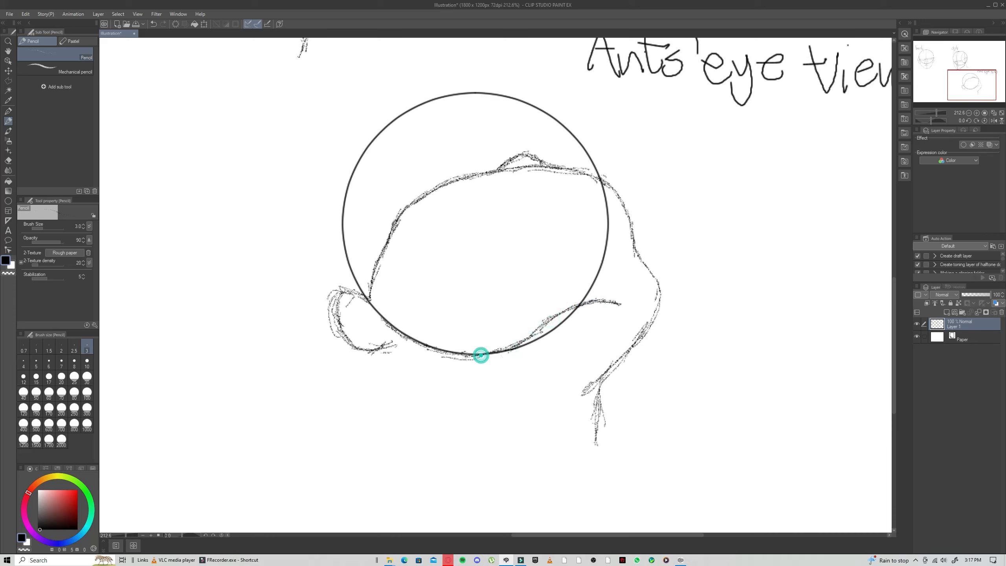
# Strengthen the ants' eye view ear outline and sketch the neck lines below the ear and below the chin
pyautogui.moveTo(388, 343); pyautogui.dragTo(403, 360)
pyautogui.moveTo(341, 347); pyautogui.dragTo(361, 356)
pyautogui.moveTo(337, 292)
pyautogui.mouseDown()
pyautogui.moveTo(339, 326)
pyautogui.moveTo(363, 363)
pyautogui.mouseUp()
pyautogui.moveTo(363, 357)
pyautogui.mouseDown()
pyautogui.moveTo(382, 361)
pyautogui.moveTo(406, 344)
pyautogui.moveTo(465, 445)
pyautogui.moveTo(544, 495)
pyautogui.mouseUp()
pyautogui.moveTo(603, 397)
pyautogui.mouseDown()
pyautogui.moveTo(593, 397)
pyautogui.moveTo(602, 404)
pyautogui.moveTo(597, 461)
pyautogui.mouseUp()
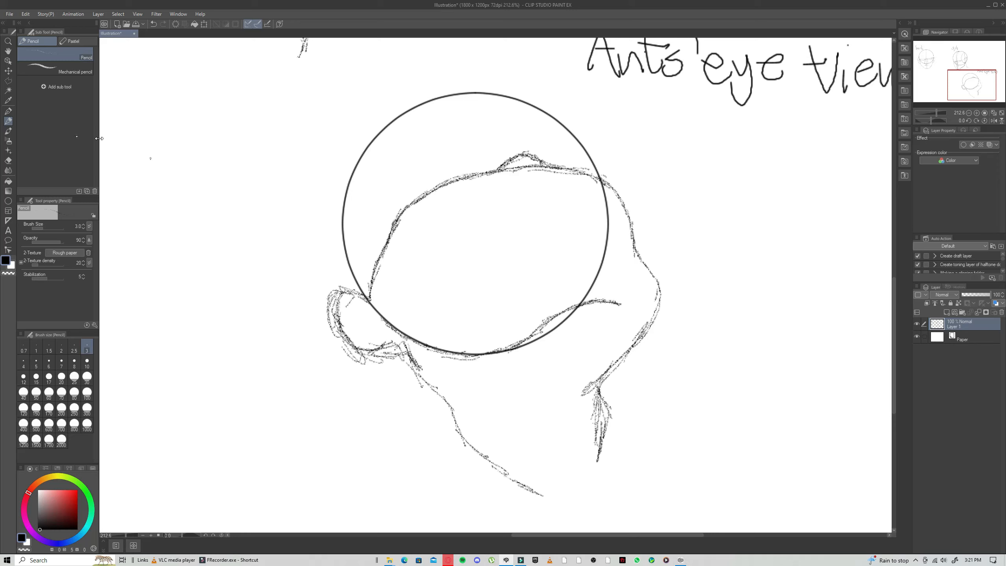
# Erase the small bump on the ants' eye view arch with the Soft eraser at size 20
pyautogui.click(8, 160)
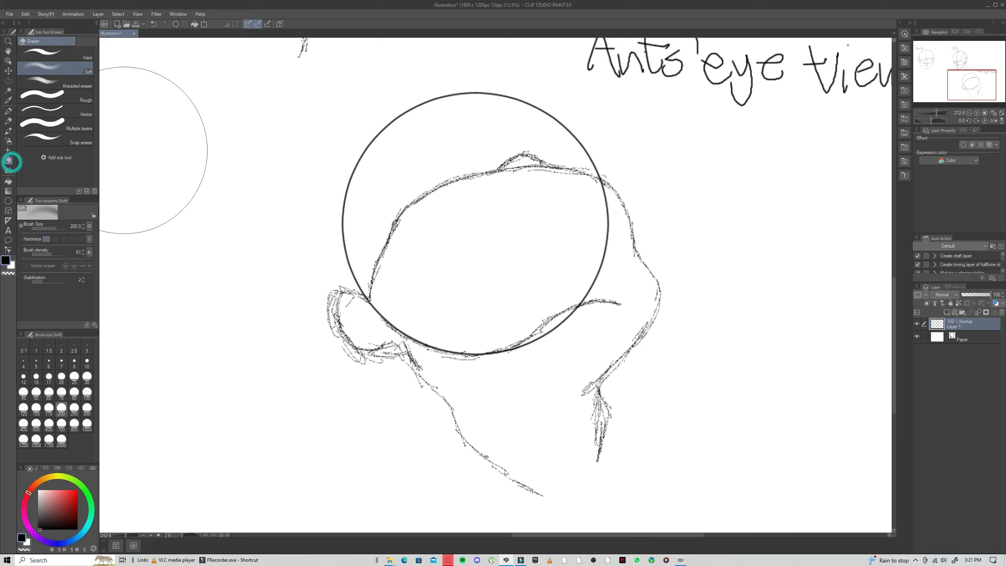
pyautogui.click(50, 230)
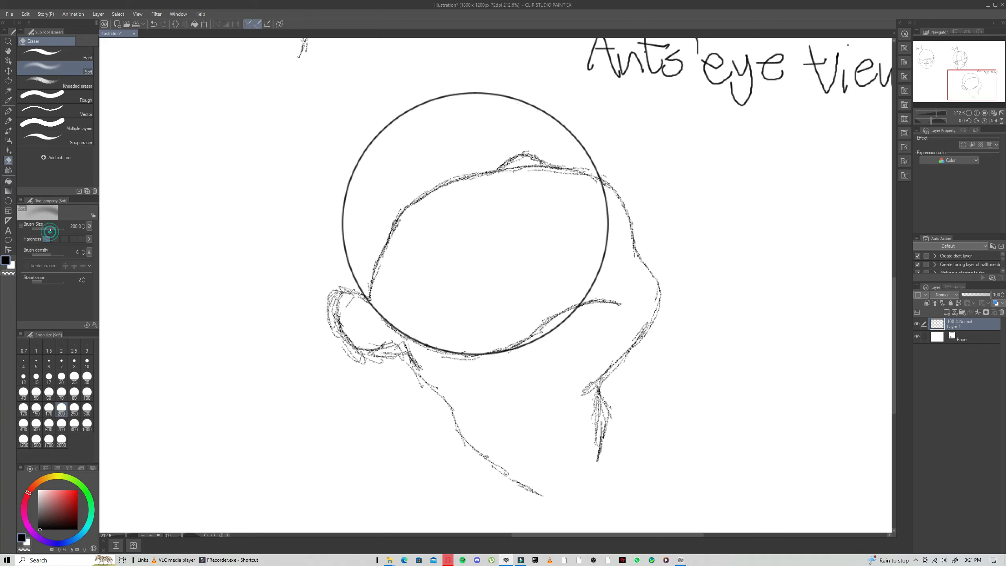
pyautogui.click(61, 376)
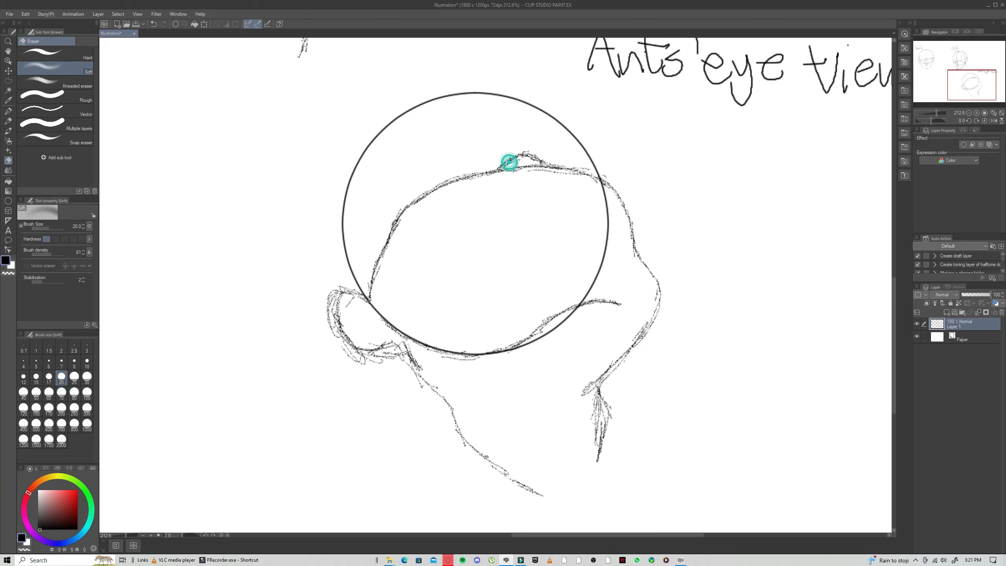
pyautogui.moveTo(509, 161)
pyautogui.mouseDown()
pyautogui.moveTo(535, 158)
pyautogui.moveTo(523, 164)
pyautogui.mouseUp()
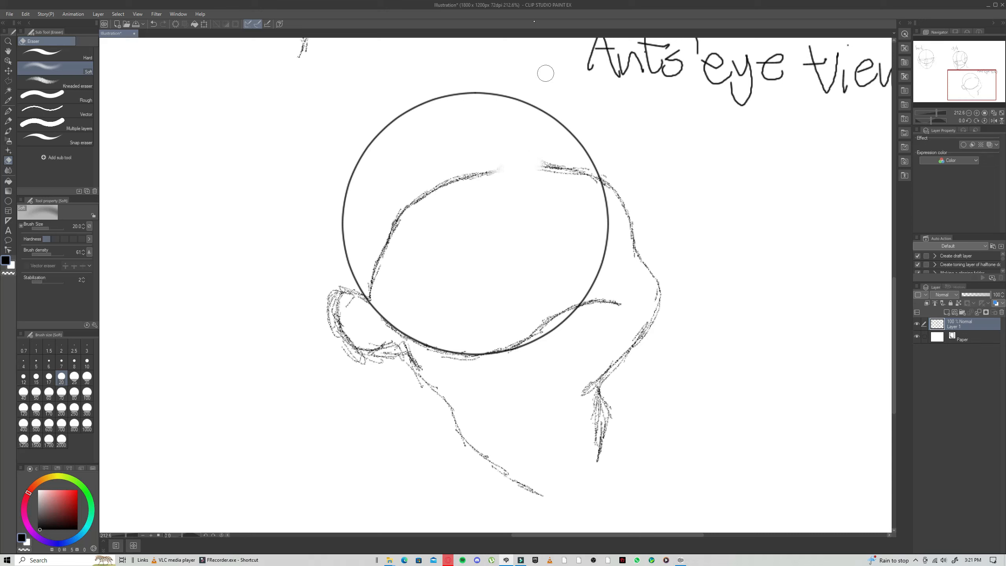
# Redraw the gap in the arch and its small raised bump with the Pencil
pyautogui.press('p')
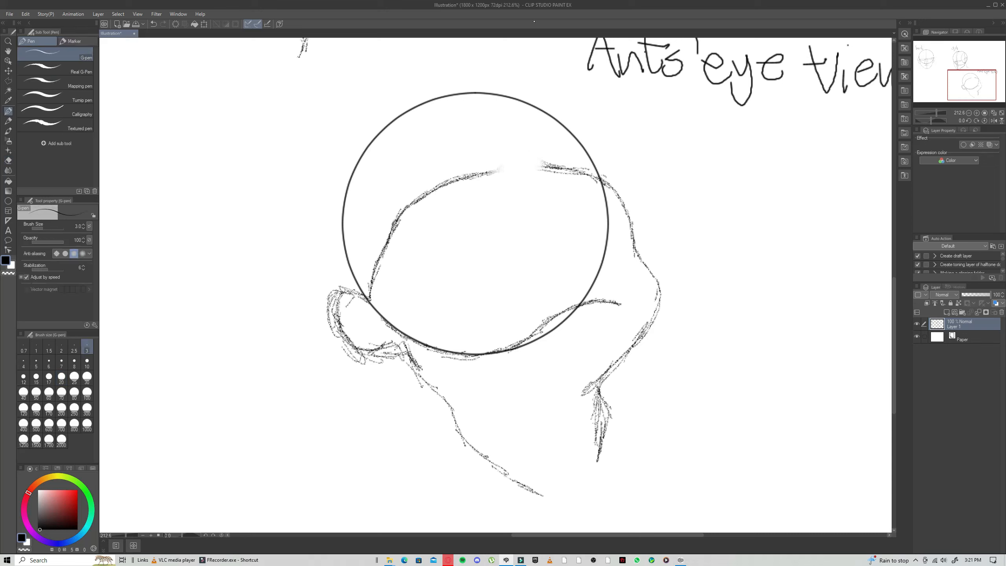
pyautogui.press('p')
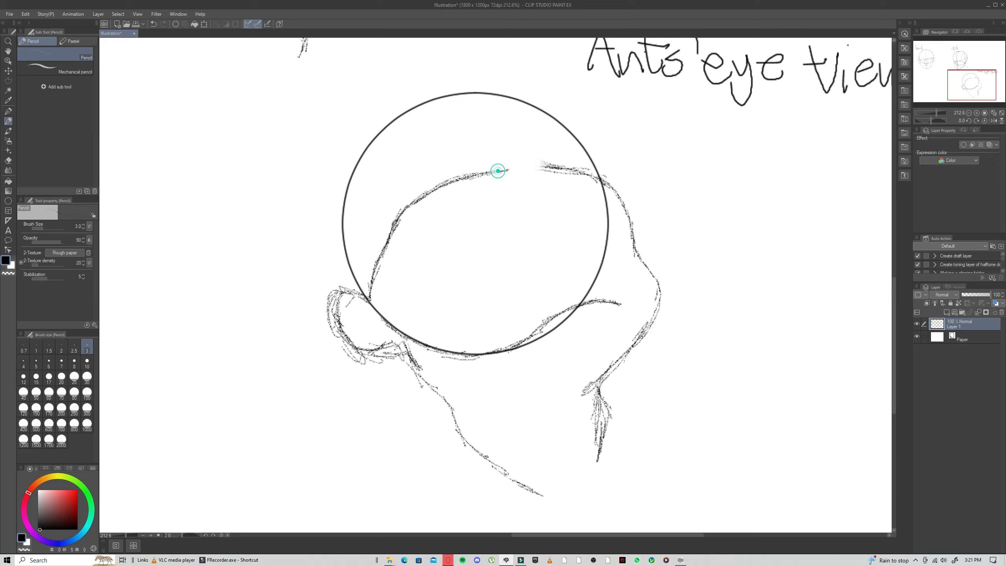
pyautogui.moveTo(498, 173)
pyautogui.mouseDown()
pyautogui.moveTo(544, 164)
pyautogui.moveTo(508, 168)
pyautogui.mouseUp()
pyautogui.moveTo(507, 163)
pyautogui.mouseDown()
pyautogui.moveTo(539, 152)
pyautogui.moveTo(559, 167)
pyautogui.moveTo(543, 154)
pyautogui.moveTo(500, 169)
pyautogui.moveTo(538, 154)
pyautogui.mouseUp()
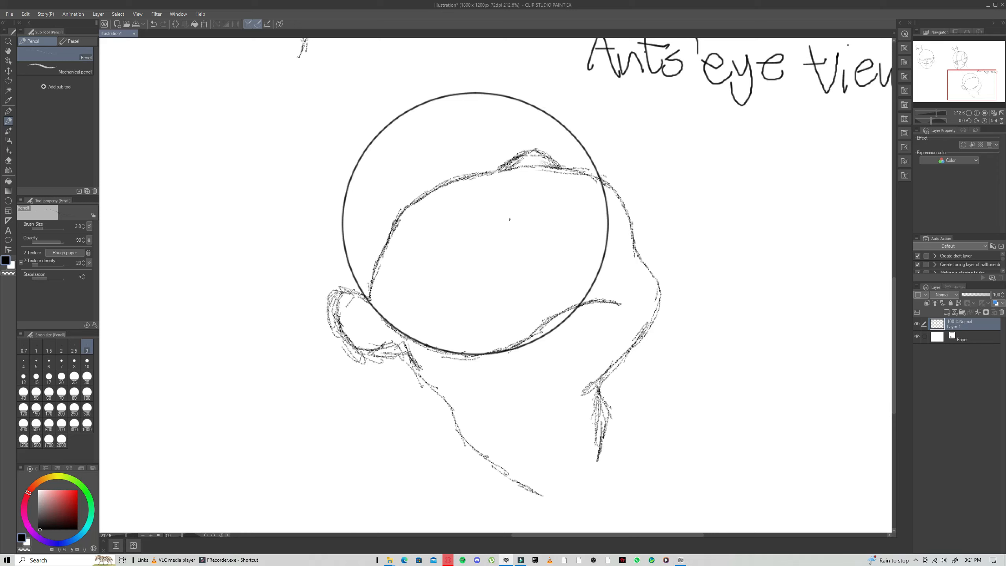
# Sketch a larger wedge-shaped nose around the bump, with its tip at the circle's edge and its underside planes below the arch
pyautogui.moveTo(500, 171); pyautogui.dragTo(570, 137)
pyautogui.moveTo(499, 171)
pyautogui.mouseDown()
pyautogui.moveTo(576, 126)
pyautogui.moveTo(550, 140)
pyautogui.moveTo(566, 133)
pyautogui.moveTo(581, 185)
pyautogui.mouseUp()
pyautogui.moveTo(570, 134); pyautogui.dragTo(581, 191)
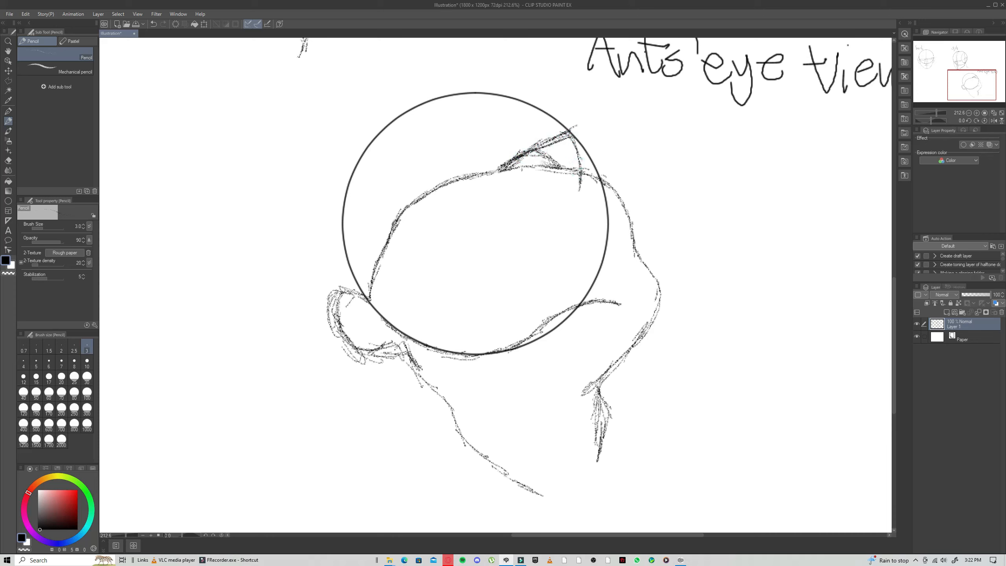
pyautogui.moveTo(500, 170)
pyautogui.mouseDown()
pyautogui.moveTo(548, 193)
pyautogui.moveTo(531, 182)
pyautogui.moveTo(551, 193)
pyautogui.moveTo(581, 189)
pyautogui.moveTo(563, 189)
pyautogui.mouseUp()
pyautogui.click(538, 187)
pyautogui.moveTo(570, 142)
pyautogui.mouseDown()
pyautogui.moveTo(556, 182)
pyautogui.moveTo(522, 177)
pyautogui.moveTo(551, 201)
pyautogui.moveTo(562, 195)
pyautogui.mouseUp()
pyautogui.click(548, 187)
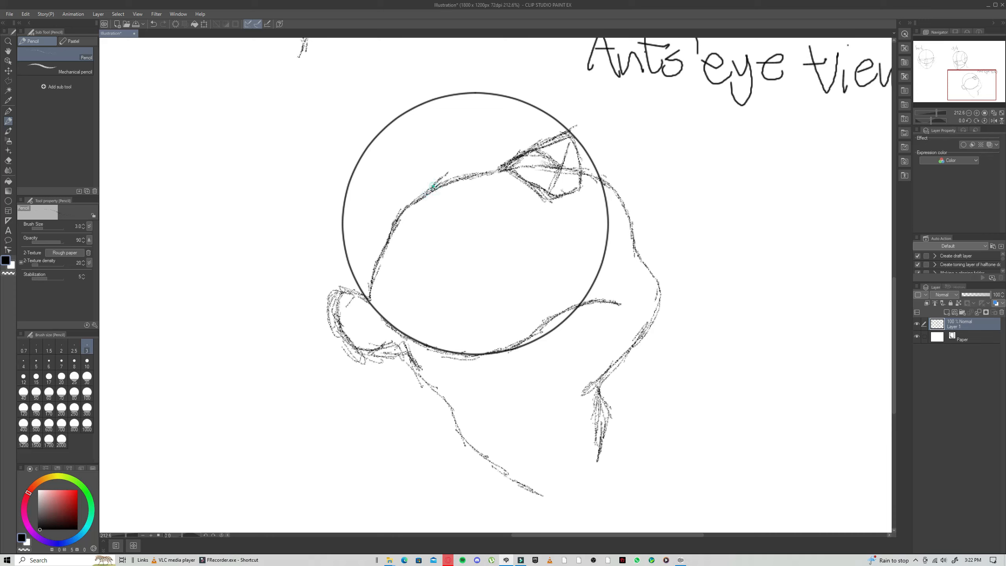
# Sketch a raised eyelid and curved eyebrow over the ants' eye view arch, and round out the underside of the nose
pyautogui.moveTo(451, 171)
pyautogui.mouseDown()
pyautogui.moveTo(436, 183)
pyautogui.moveTo(475, 163)
pyautogui.moveTo(497, 172)
pyautogui.moveTo(469, 164)
pyautogui.moveTo(433, 191)
pyautogui.moveTo(436, 181)
pyautogui.mouseUp()
pyautogui.moveTo(395, 179)
pyautogui.mouseDown()
pyautogui.moveTo(441, 150)
pyautogui.moveTo(493, 155)
pyautogui.moveTo(469, 140)
pyautogui.moveTo(402, 172)
pyautogui.mouseUp()
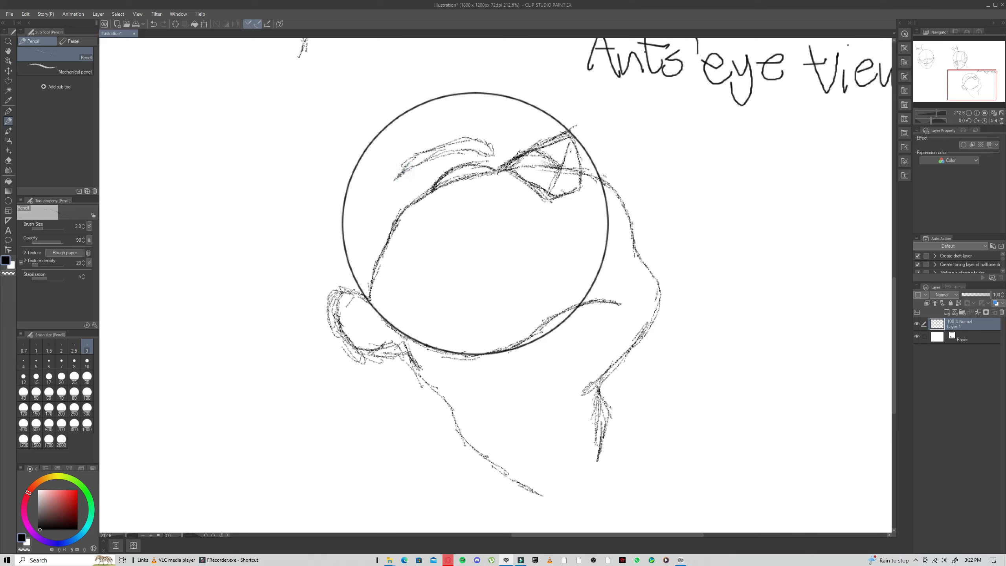
pyautogui.moveTo(568, 146)
pyautogui.mouseDown()
pyautogui.moveTo(591, 182)
pyautogui.moveTo(581, 194)
pyautogui.moveTo(593, 198)
pyautogui.moveTo(572, 203)
pyautogui.mouseUp()
pyautogui.moveTo(570, 202); pyautogui.dragTo(581, 193)
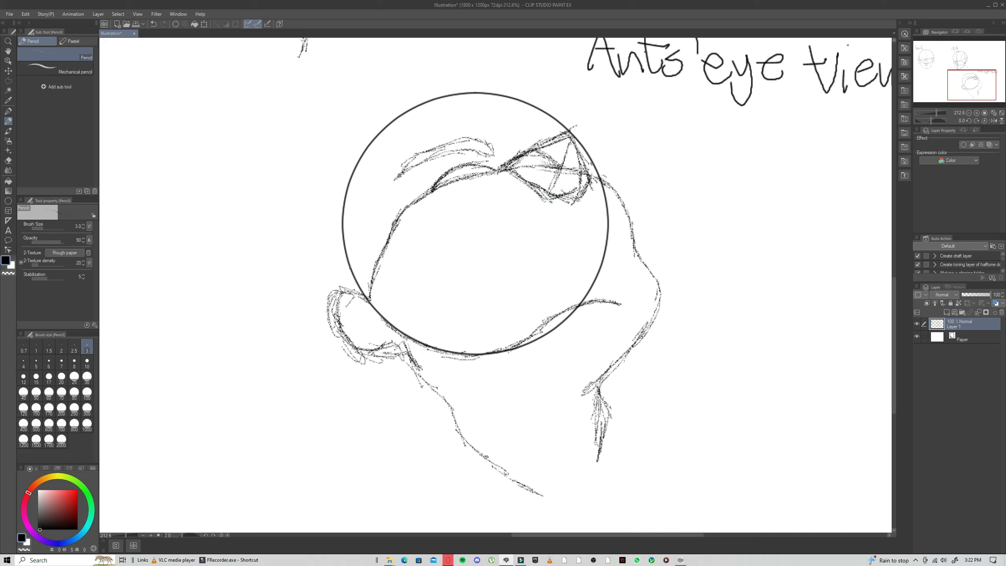
# Enlarge the ants' eye view ear outline and erase the lines inside the ear with the Soft eraser at size 20
pyautogui.moveTo(371, 293)
pyautogui.mouseDown()
pyautogui.moveTo(329, 279)
pyautogui.moveTo(335, 272)
pyautogui.moveTo(330, 286)
pyautogui.moveTo(330, 272)
pyautogui.moveTo(361, 287)
pyautogui.moveTo(333, 272)
pyautogui.moveTo(332, 332)
pyautogui.moveTo(412, 345)
pyautogui.mouseUp()
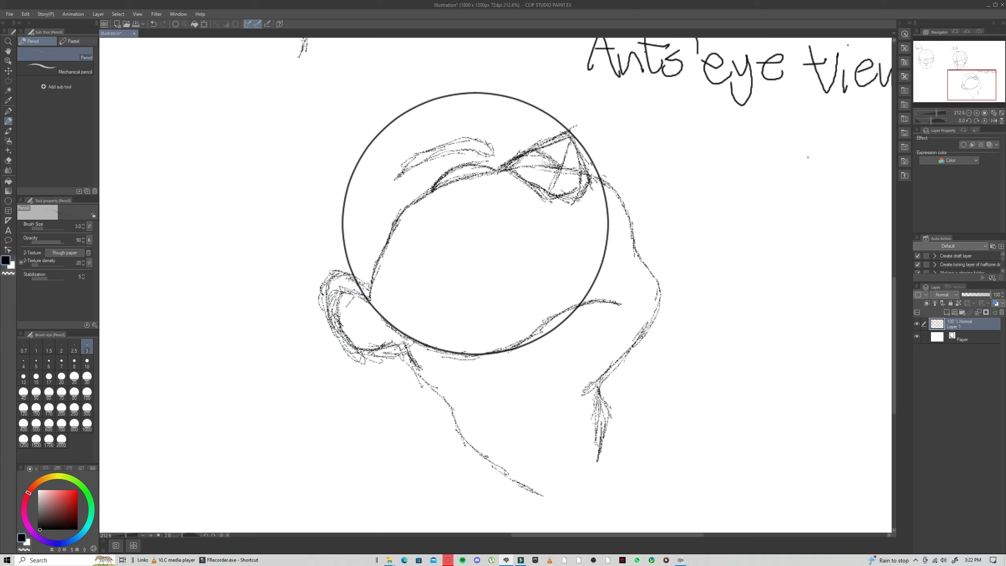
pyautogui.press('e')
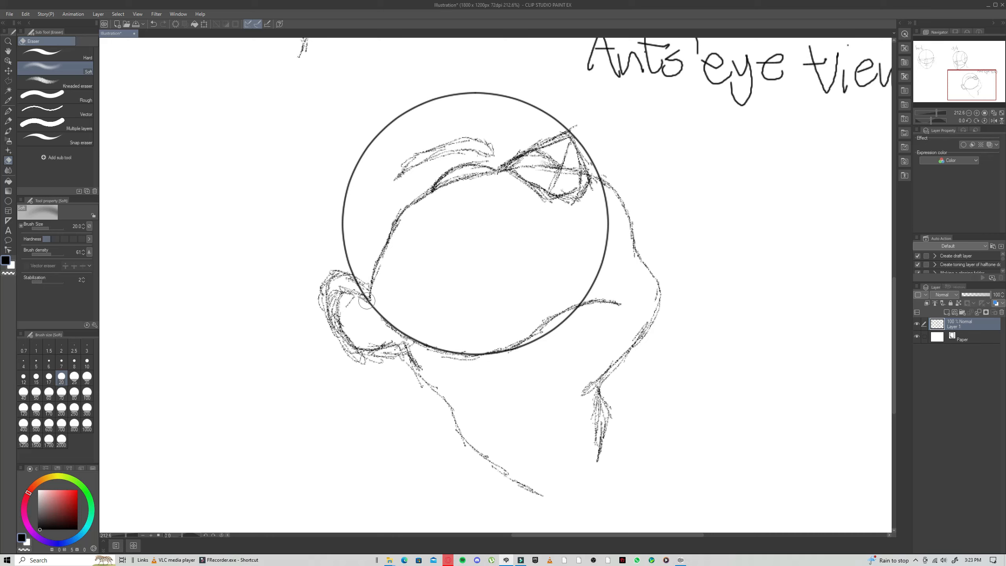
pyautogui.moveTo(365, 302)
pyautogui.mouseDown()
pyautogui.moveTo(353, 292)
pyautogui.moveTo(363, 304)
pyautogui.moveTo(337, 307)
pyautogui.moveTo(346, 295)
pyautogui.moveTo(376, 313)
pyautogui.mouseUp()
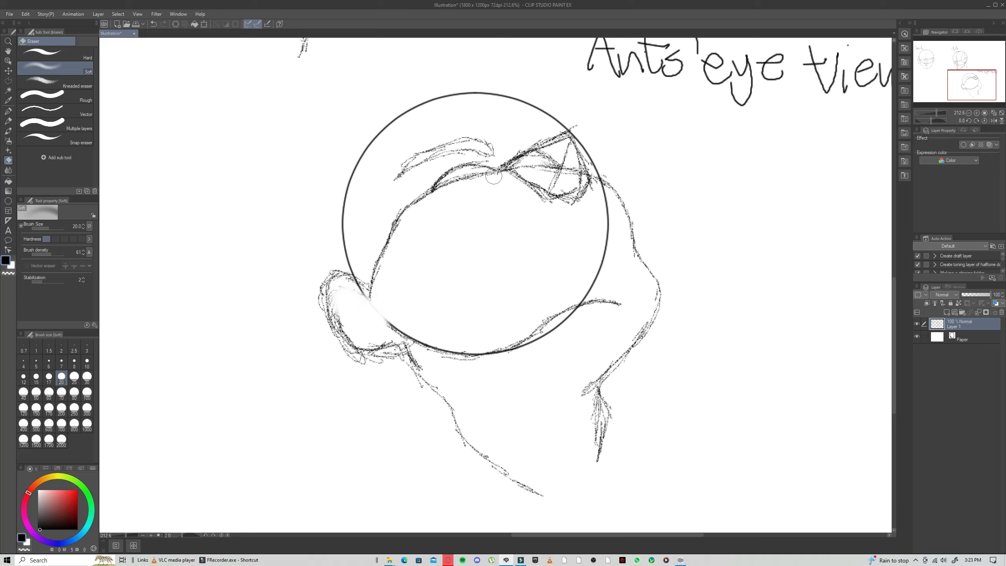
# Sketch the lips below the nose of the ants' eye view with the Pencil, just inside the circle's edge
pyautogui.press('p')
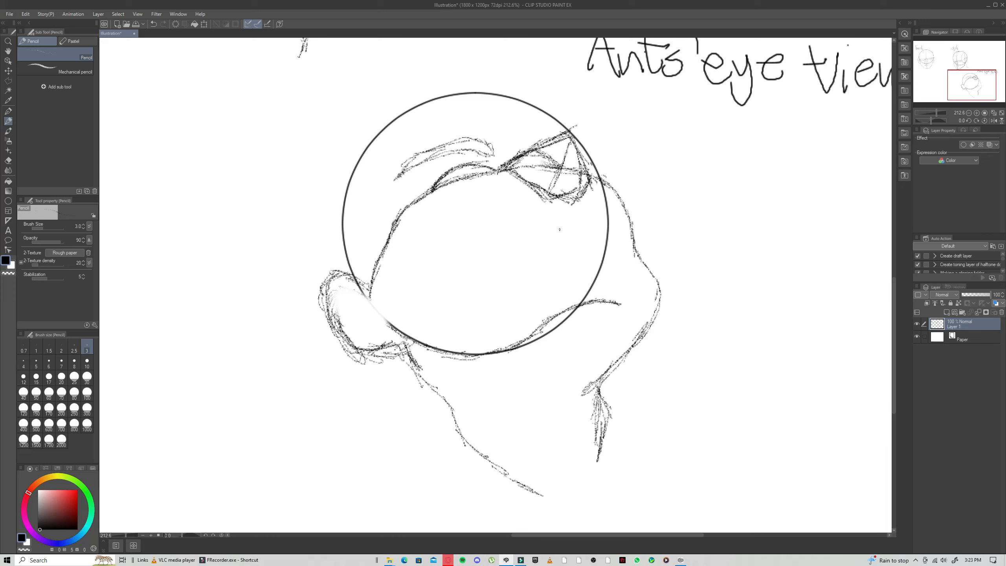
pyautogui.moveTo(550, 233)
pyautogui.mouseDown()
pyautogui.moveTo(590, 212)
pyautogui.moveTo(572, 219)
pyautogui.moveTo(608, 225)
pyautogui.mouseUp()
pyautogui.moveTo(558, 243)
pyautogui.mouseDown()
pyautogui.moveTo(602, 230)
pyautogui.moveTo(571, 255)
pyautogui.moveTo(601, 248)
pyautogui.mouseUp()
pyautogui.click(563, 249)
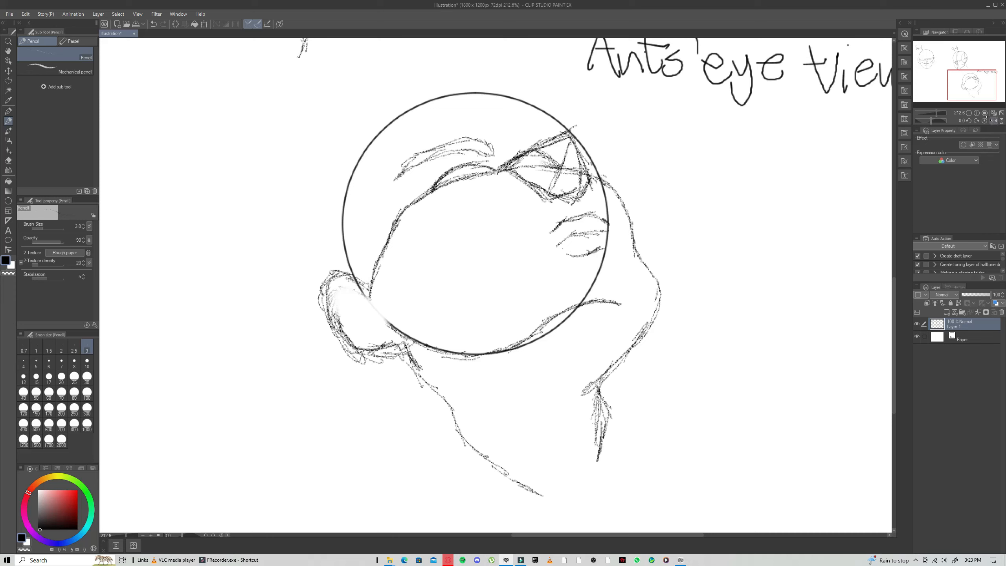
# Add a new raster layer above the sketch and lower Layer 1's opacity to 47%
pyautogui.click(993, 113)
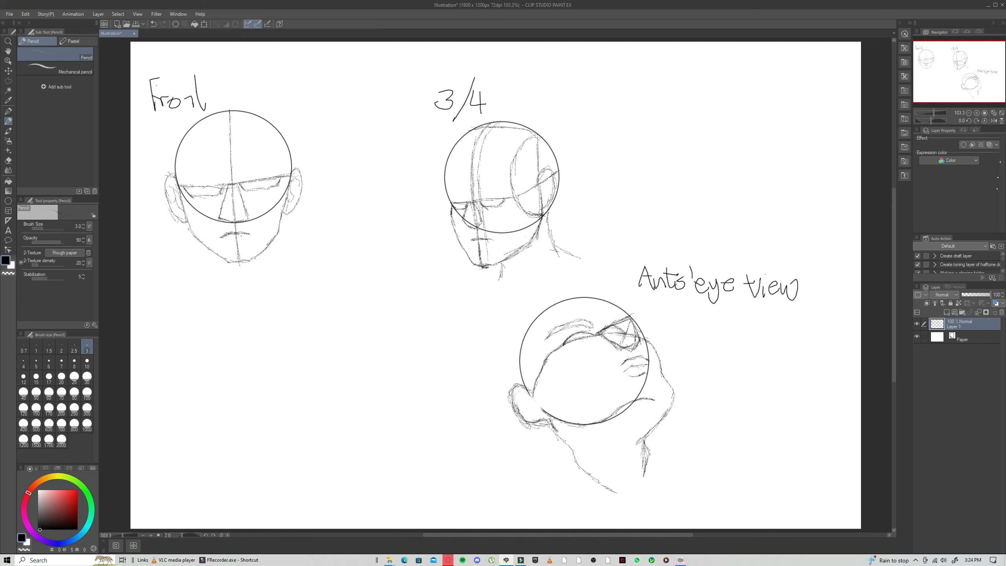
pyautogui.click(976, 112)
pyautogui.click(976, 112)
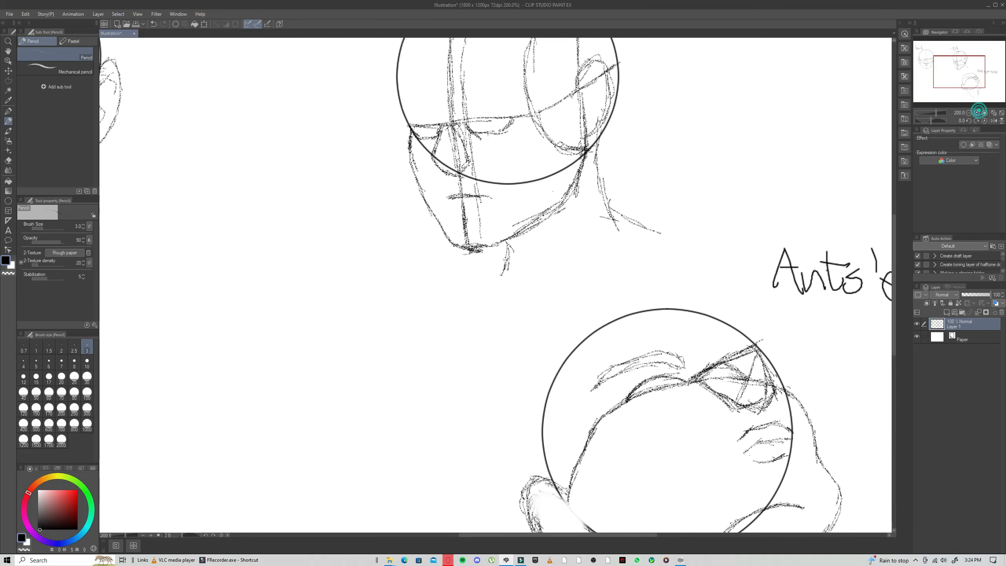
pyautogui.click(976, 112)
pyautogui.moveTo(954, 74); pyautogui.dragTo(916, 65)
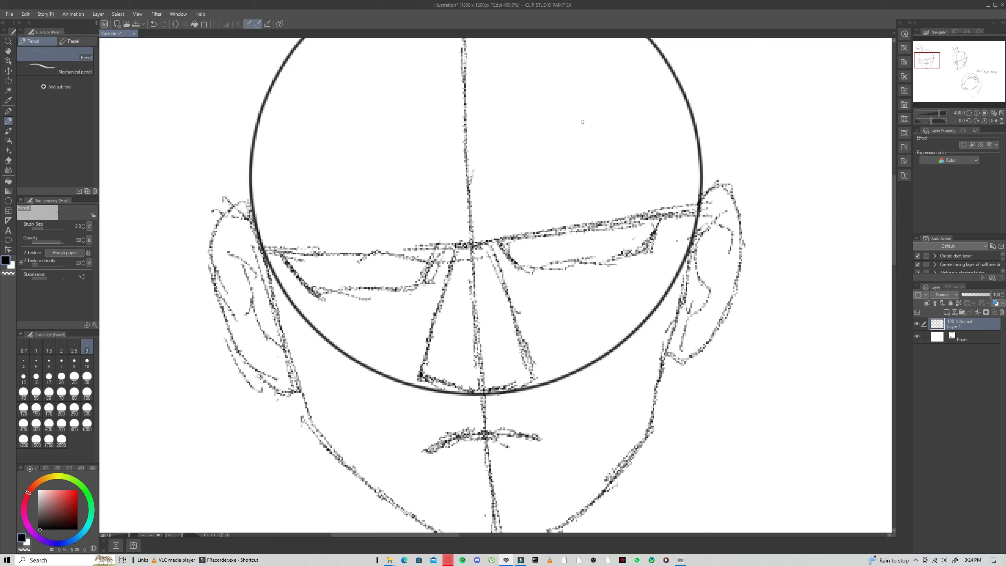
pyautogui.scroll(-3, 582, 122)
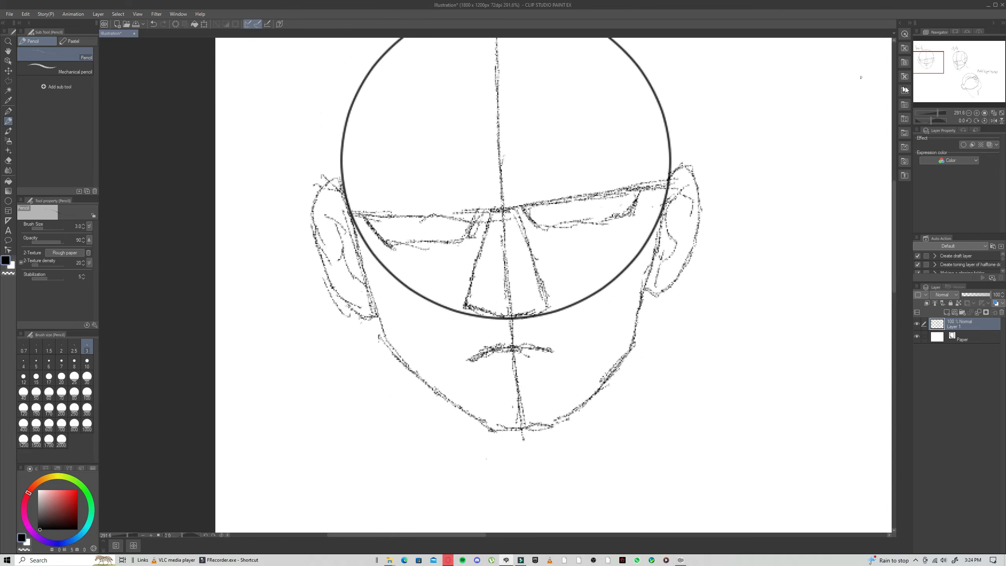
pyautogui.moveTo(927, 62); pyautogui.dragTo(930, 53)
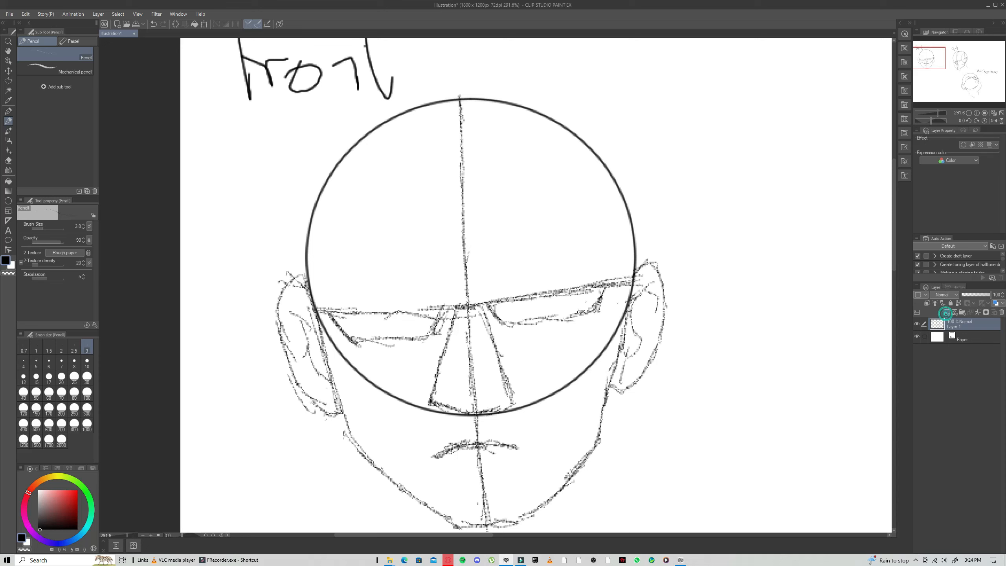
pyautogui.click(947, 312)
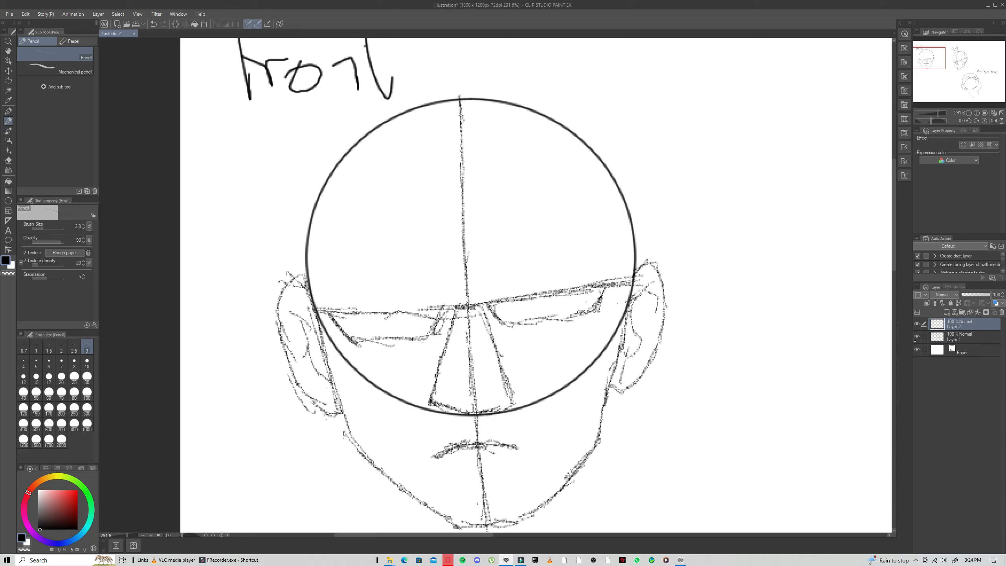
pyautogui.click(950, 337)
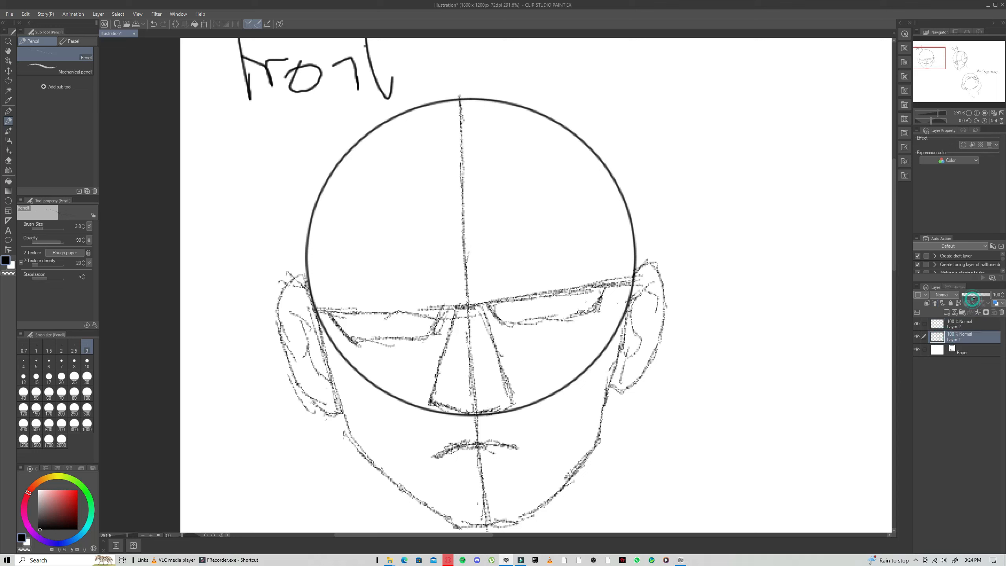
pyautogui.moveTo(972, 297); pyautogui.dragTo(975, 295)
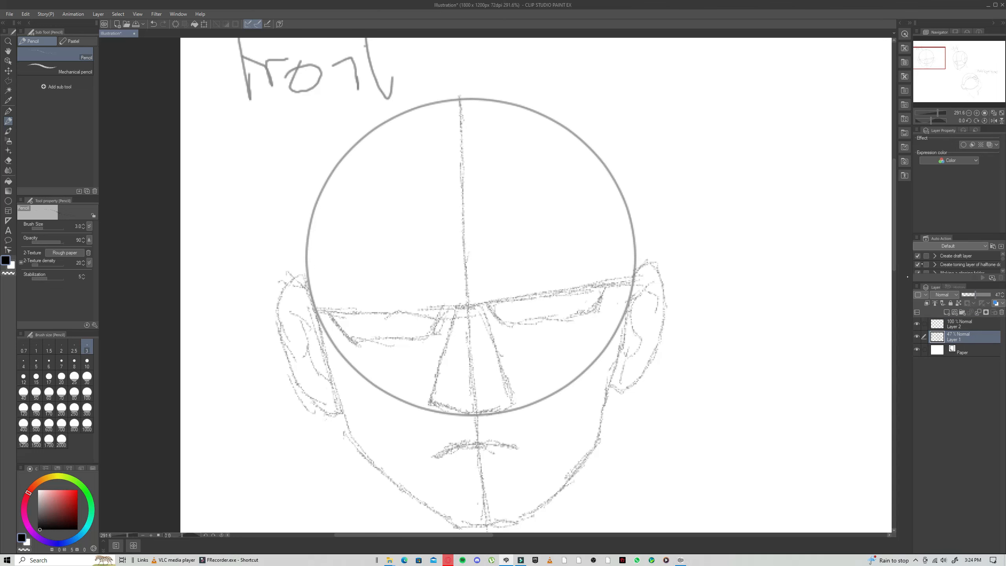
# Outline the front view's right-hand eye in dark pencil on Layer 2, with thick corners and a heavier lower lid
pyautogui.moveTo(931, 66); pyautogui.dragTo(930, 68)
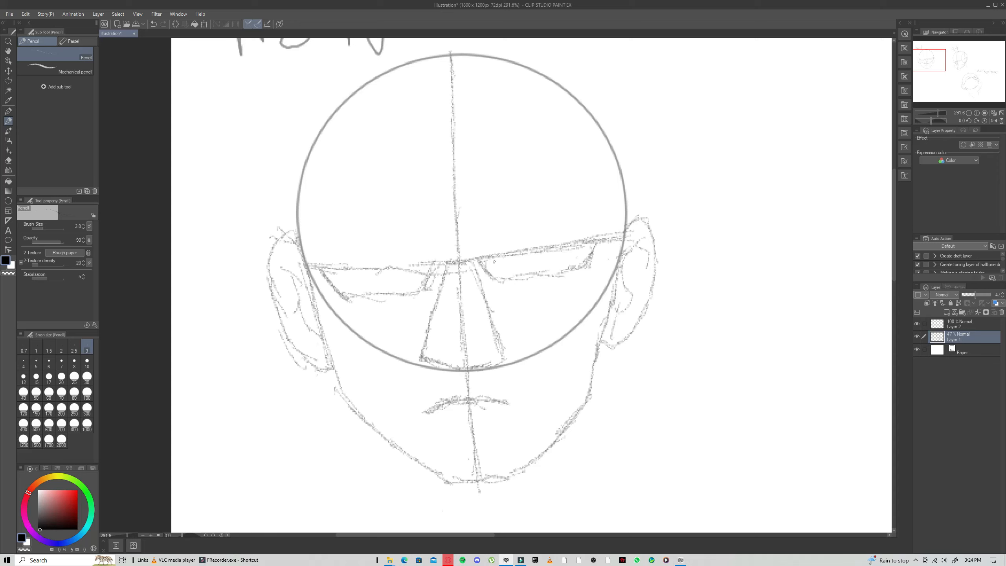
pyautogui.moveTo(492, 256); pyautogui.dragTo(490, 261)
pyautogui.click(972, 326)
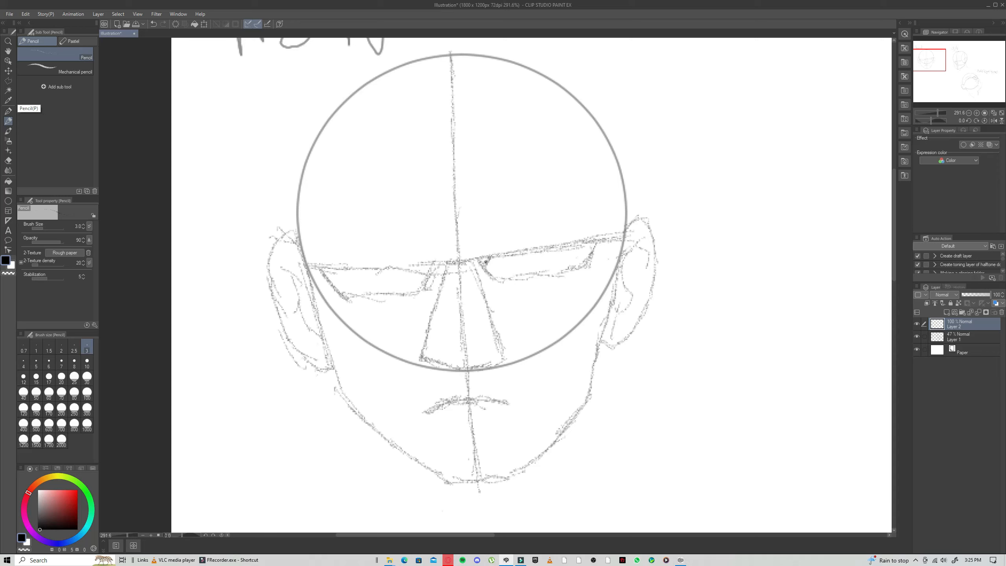
pyautogui.moveTo(486, 263); pyautogui.dragTo(491, 258)
pyautogui.moveTo(489, 256)
pyautogui.mouseDown()
pyautogui.moveTo(573, 243)
pyautogui.moveTo(584, 248)
pyautogui.moveTo(576, 264)
pyautogui.mouseUp()
pyautogui.moveTo(501, 279)
pyautogui.mouseDown()
pyautogui.moveTo(541, 275)
pyautogui.moveTo(517, 283)
pyautogui.moveTo(489, 274)
pyautogui.mouseUp()
pyautogui.click(493, 268)
pyautogui.moveTo(582, 243); pyautogui.dragTo(574, 268)
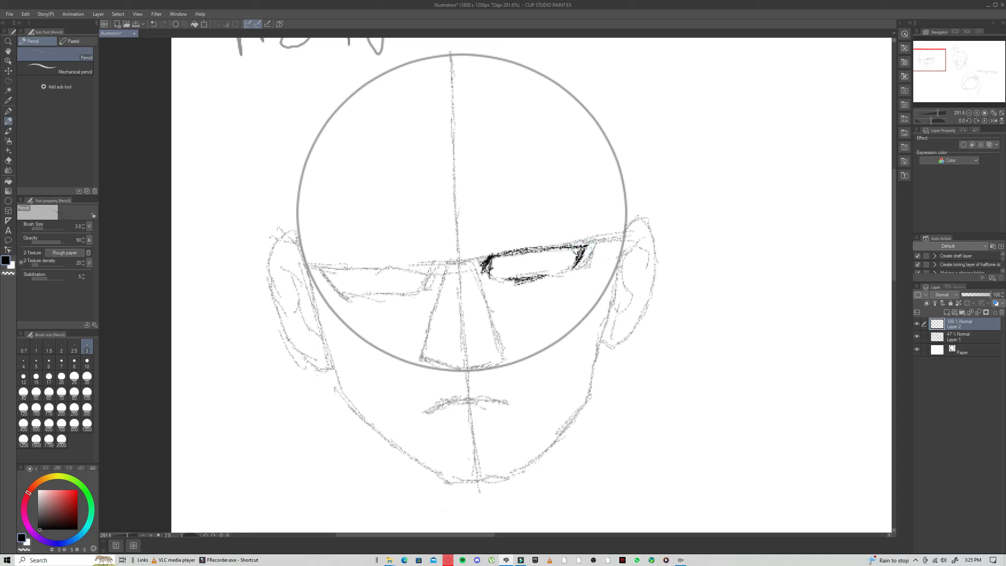
pyautogui.click(510, 279)
pyautogui.moveTo(510, 279)
pyautogui.mouseDown()
pyautogui.moveTo(527, 279)
pyautogui.moveTo(494, 254)
pyautogui.moveTo(520, 249)
pyautogui.mouseUp()
# Outline the front view's left-hand eye over the guide, thickening its upper lid, corners and lower lid
pyautogui.moveTo(344, 268)
pyautogui.mouseDown()
pyautogui.moveTo(335, 265)
pyautogui.moveTo(415, 262)
pyautogui.mouseUp()
pyautogui.moveTo(394, 266); pyautogui.dragTo(430, 273)
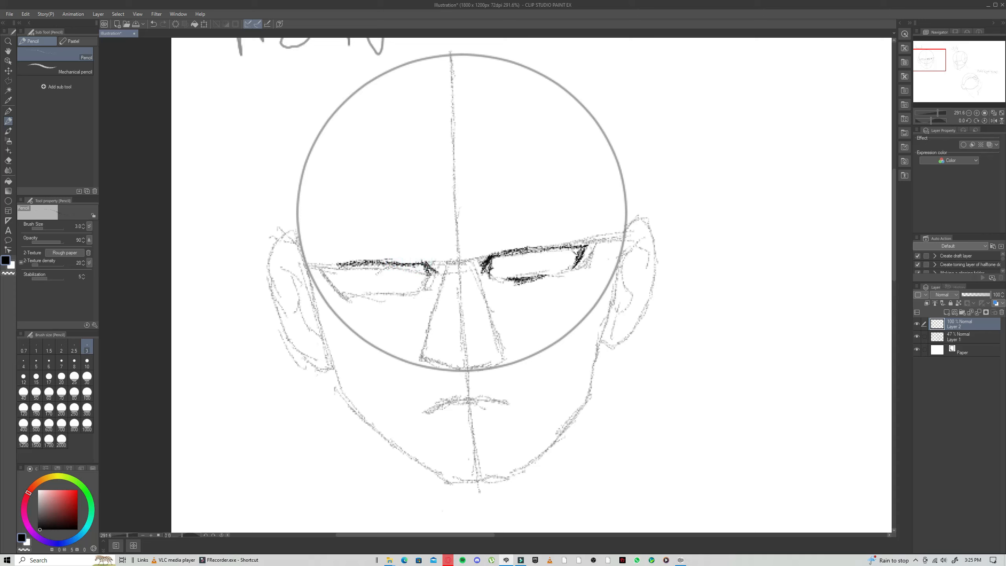
pyautogui.moveTo(363, 264); pyautogui.dragTo(340, 263)
pyautogui.moveTo(328, 274)
pyautogui.mouseDown()
pyautogui.moveTo(340, 287)
pyautogui.moveTo(402, 291)
pyautogui.mouseUp()
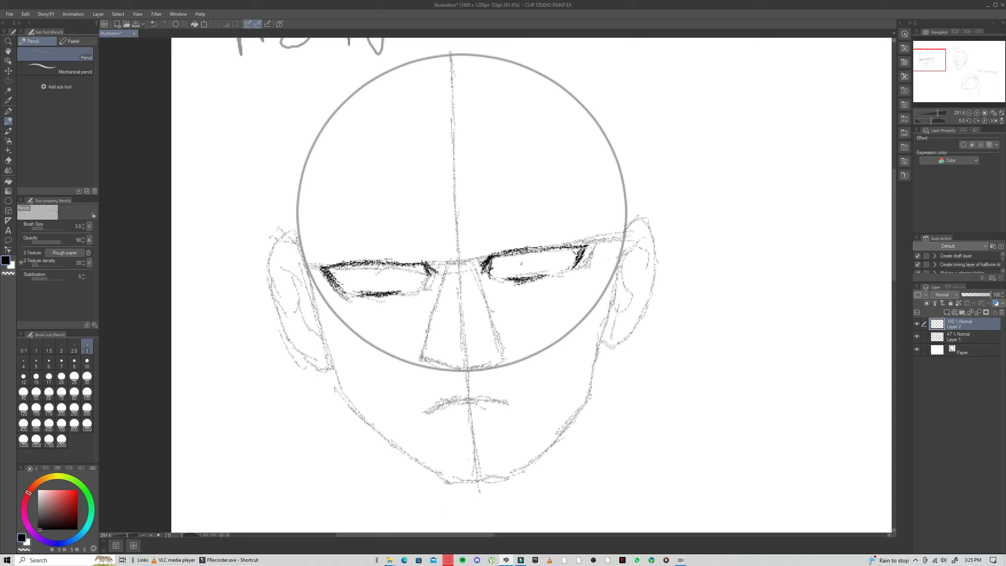
# Draw the irises and pupils inside both eyes of the front view, partly covered by the upper lids
pyautogui.moveTo(505, 259)
pyautogui.mouseDown()
pyautogui.moveTo(512, 254)
pyautogui.moveTo(506, 265)
pyautogui.moveTo(522, 270)
pyautogui.moveTo(544, 253)
pyautogui.mouseUp()
pyautogui.moveTo(358, 274)
pyautogui.mouseDown()
pyautogui.moveTo(380, 283)
pyautogui.moveTo(398, 270)
pyautogui.moveTo(376, 280)
pyautogui.moveTo(356, 274)
pyautogui.moveTo(389, 279)
pyautogui.moveTo(373, 260)
pyautogui.mouseUp()
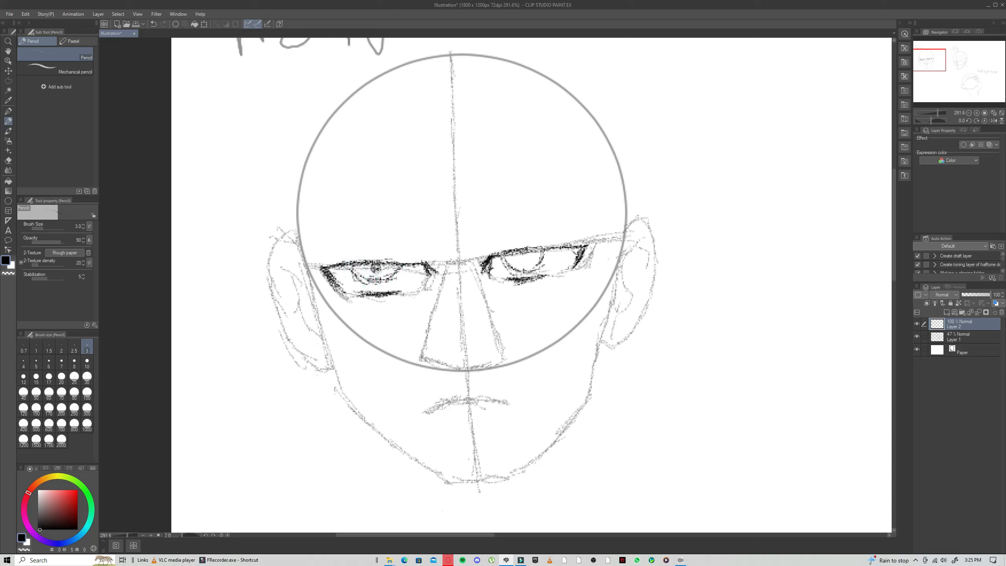
pyautogui.moveTo(522, 253)
pyautogui.mouseDown()
pyautogui.moveTo(480, 257)
pyautogui.moveTo(486, 245)
pyautogui.mouseUp()
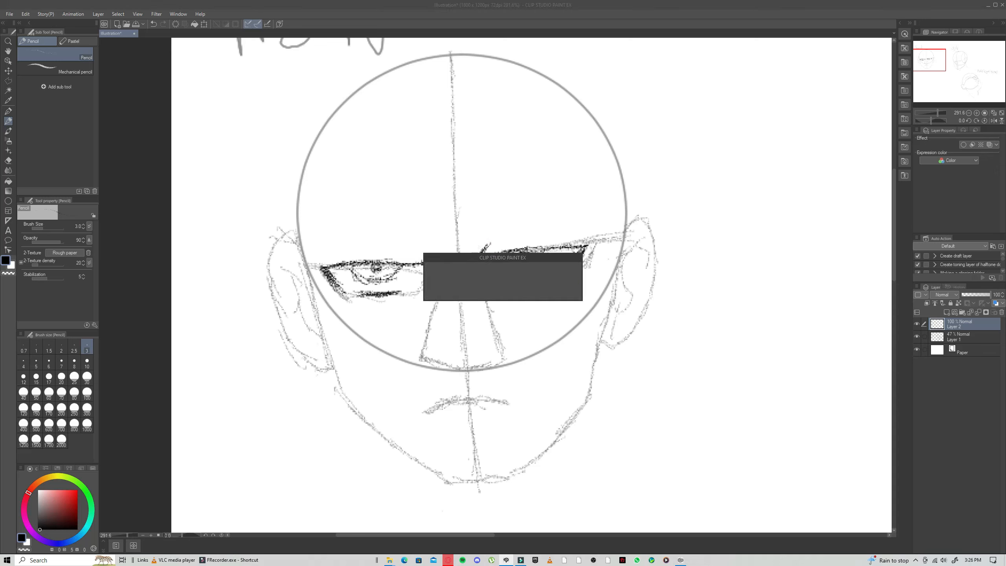
# Draw the eyelid creases above both eyes, rising from their inner corners
pyautogui.moveTo(480, 248); pyautogui.dragTo(515, 238)
pyautogui.moveTo(490, 240); pyautogui.dragTo(539, 232)
pyautogui.moveTo(429, 258); pyautogui.dragTo(420, 250)
pyautogui.moveTo(436, 262)
pyautogui.mouseDown()
pyautogui.moveTo(420, 249)
pyautogui.moveTo(393, 250)
pyautogui.mouseUp()
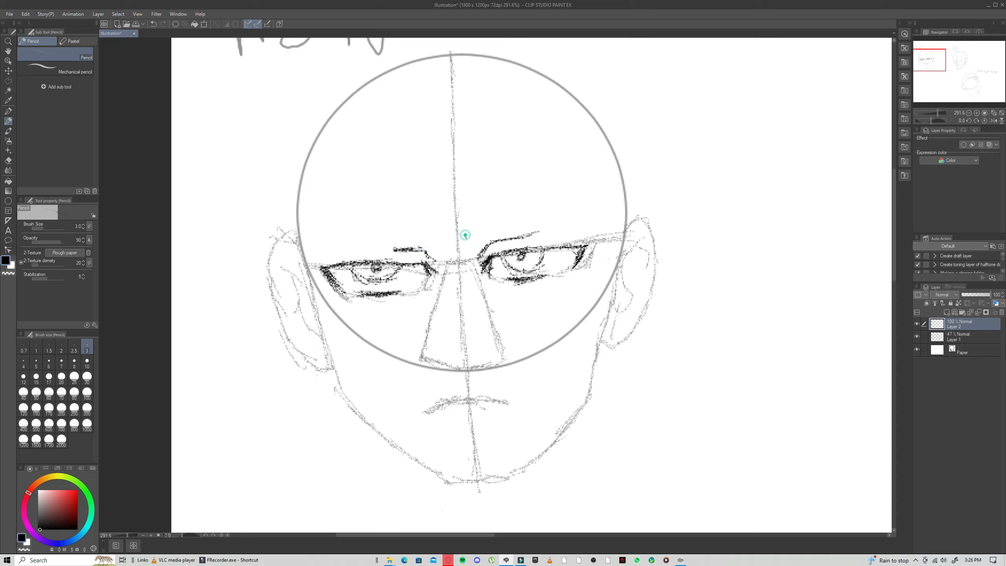
# Outline two angled eyebrows above the front view's eyes, sloping down toward the centre line
pyautogui.moveTo(466, 235)
pyautogui.mouseDown()
pyautogui.moveTo(474, 248)
pyautogui.moveTo(550, 203)
pyautogui.moveTo(591, 206)
pyautogui.mouseUp()
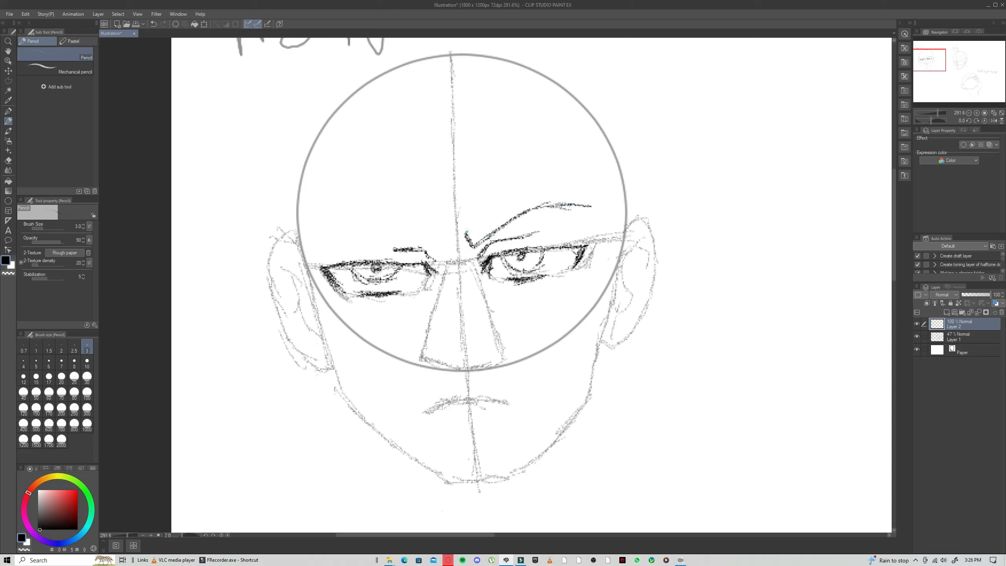
pyautogui.moveTo(466, 234)
pyautogui.mouseDown()
pyautogui.moveTo(550, 193)
pyautogui.moveTo(586, 202)
pyautogui.mouseUp()
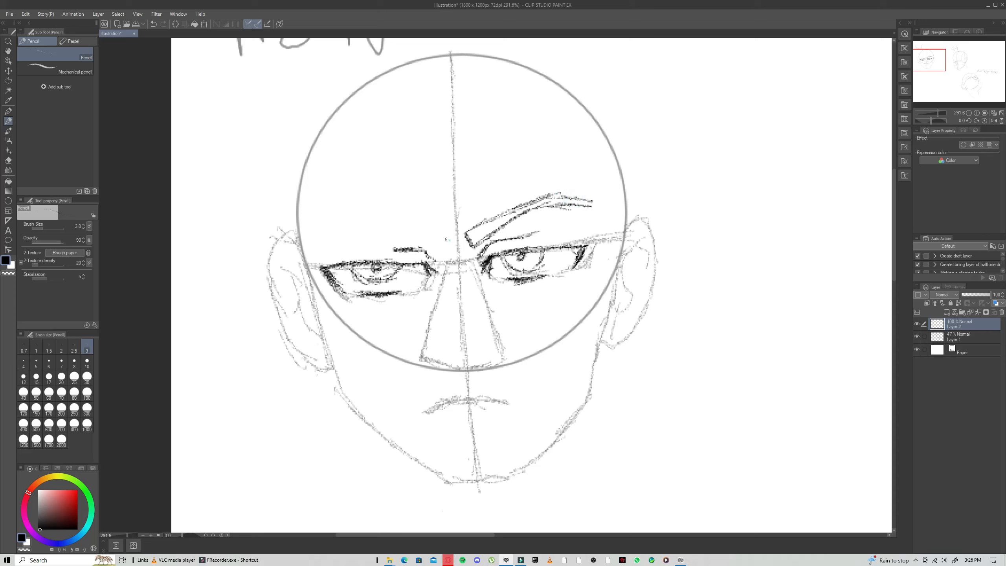
pyautogui.moveTo(443, 246)
pyautogui.mouseDown()
pyautogui.moveTo(450, 231)
pyautogui.moveTo(425, 241)
pyautogui.moveTo(326, 226)
pyautogui.moveTo(313, 237)
pyautogui.moveTo(335, 214)
pyautogui.moveTo(359, 211)
pyautogui.moveTo(440, 232)
pyautogui.mouseUp()
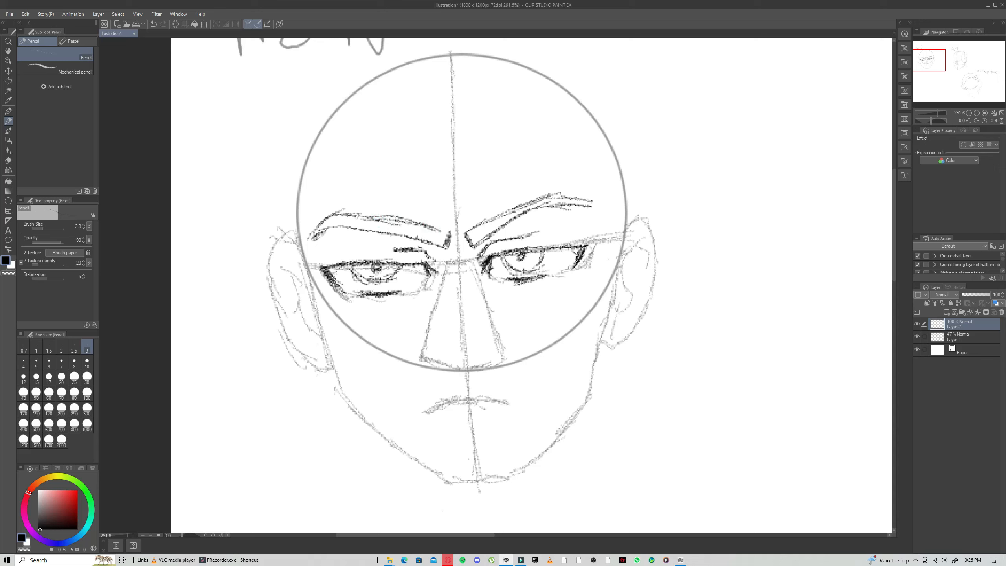
# Darken the left-hand eye's outer corner and draw the nostrils and a curved nose bridge line beside the centre guide
pyautogui.moveTo(334, 271); pyautogui.dragTo(339, 282)
pyautogui.moveTo(437, 357)
pyautogui.mouseDown()
pyautogui.moveTo(489, 352)
pyautogui.moveTo(461, 358)
pyautogui.moveTo(460, 295)
pyautogui.mouseUp()
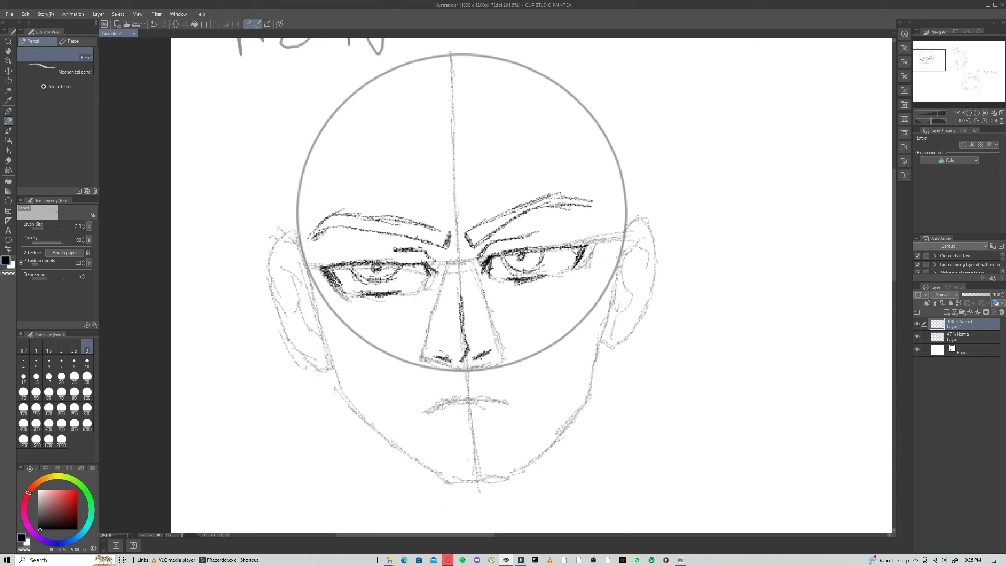
pyautogui.hotkey('ctrl', 'z')
pyautogui.hotkey('ctrl', 'z')
pyautogui.moveTo(459, 296)
pyautogui.mouseDown()
pyautogui.moveTo(451, 340)
pyautogui.moveTo(460, 364)
pyautogui.mouseUp()
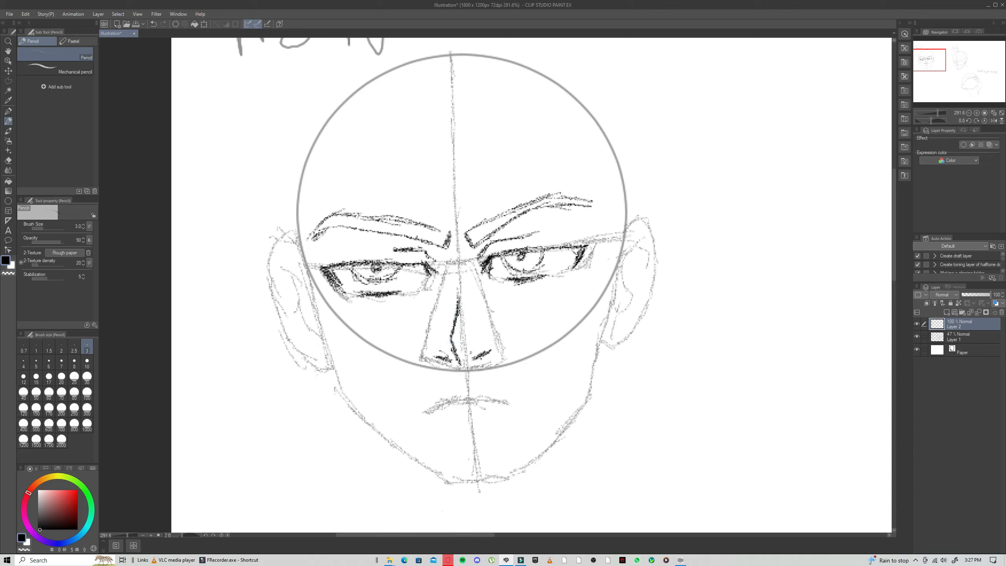
# Erase the sketched nostrils and replace them with two small solid black nostrils using the G-pen
pyautogui.press('e')
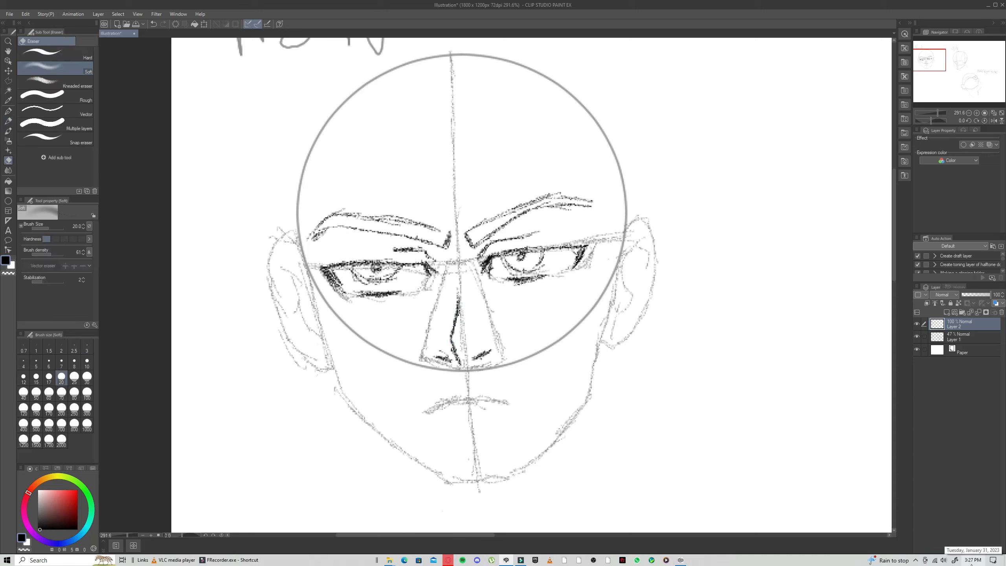
pyautogui.moveTo(501, 342)
pyautogui.mouseDown()
pyautogui.moveTo(485, 359)
pyautogui.moveTo(487, 349)
pyautogui.moveTo(443, 357)
pyautogui.moveTo(440, 368)
pyautogui.moveTo(448, 359)
pyautogui.mouseUp()
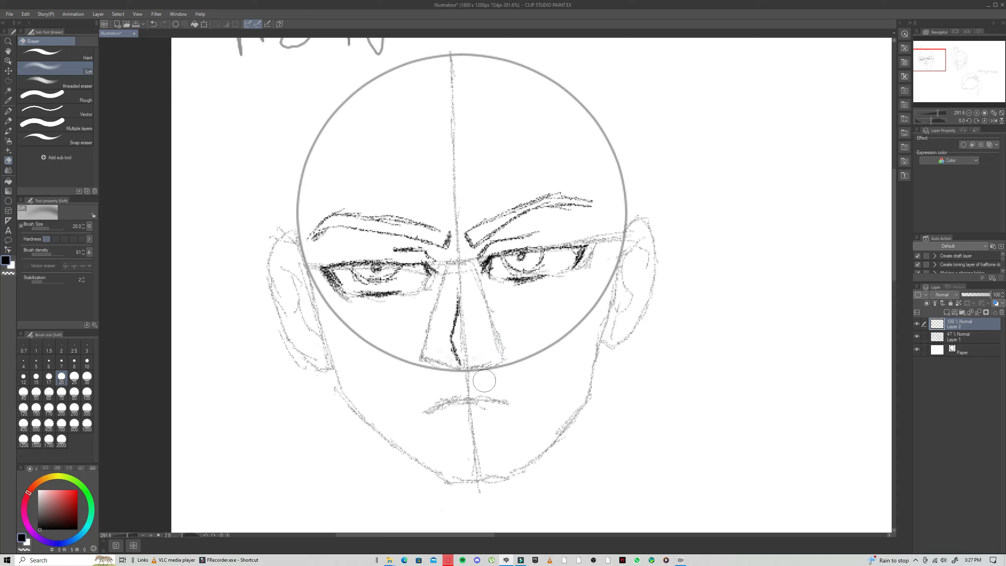
pyautogui.press('p')
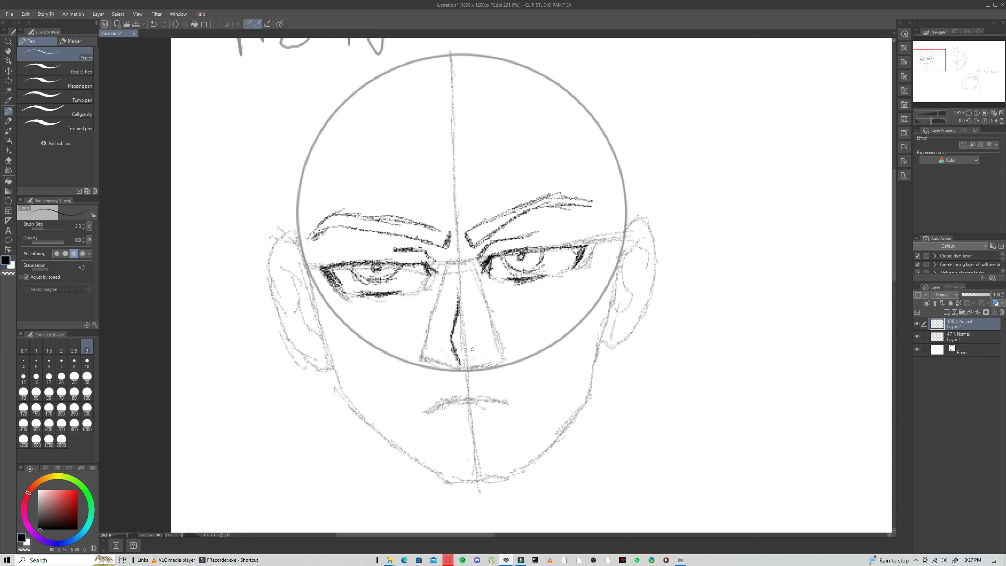
pyautogui.moveTo(467, 350)
pyautogui.mouseDown()
pyautogui.moveTo(475, 353)
pyautogui.moveTo(451, 349)
pyautogui.mouseUp()
# Darken the mouth line with the Pencil and trace the left-hand side of the face from the brow to the upper jaw
pyautogui.press('p')
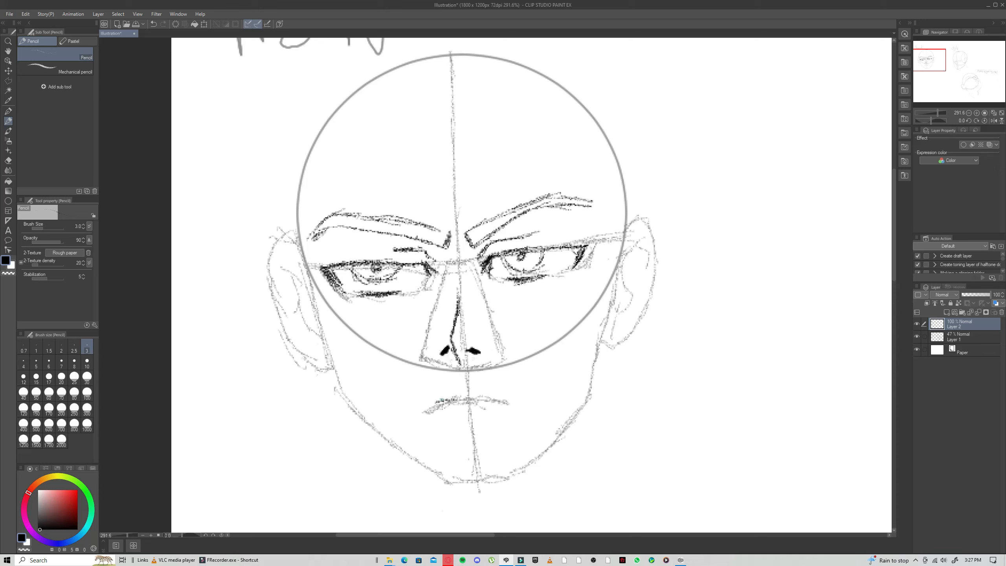
pyautogui.moveTo(436, 401)
pyautogui.mouseDown()
pyautogui.moveTo(488, 398)
pyautogui.moveTo(455, 398)
pyautogui.moveTo(484, 395)
pyautogui.moveTo(455, 398)
pyautogui.mouseUp()
pyautogui.moveTo(312, 262); pyautogui.dragTo(308, 253)
pyautogui.moveTo(315, 301); pyautogui.dragTo(307, 240)
pyautogui.moveTo(317, 326)
pyautogui.mouseDown()
pyautogui.moveTo(303, 233)
pyautogui.moveTo(328, 349)
pyautogui.mouseUp()
pyautogui.moveTo(310, 279)
pyautogui.mouseDown()
pyautogui.moveTo(330, 362)
pyautogui.moveTo(357, 407)
pyautogui.mouseUp()
pyautogui.moveTo(333, 364); pyautogui.dragTo(369, 423)
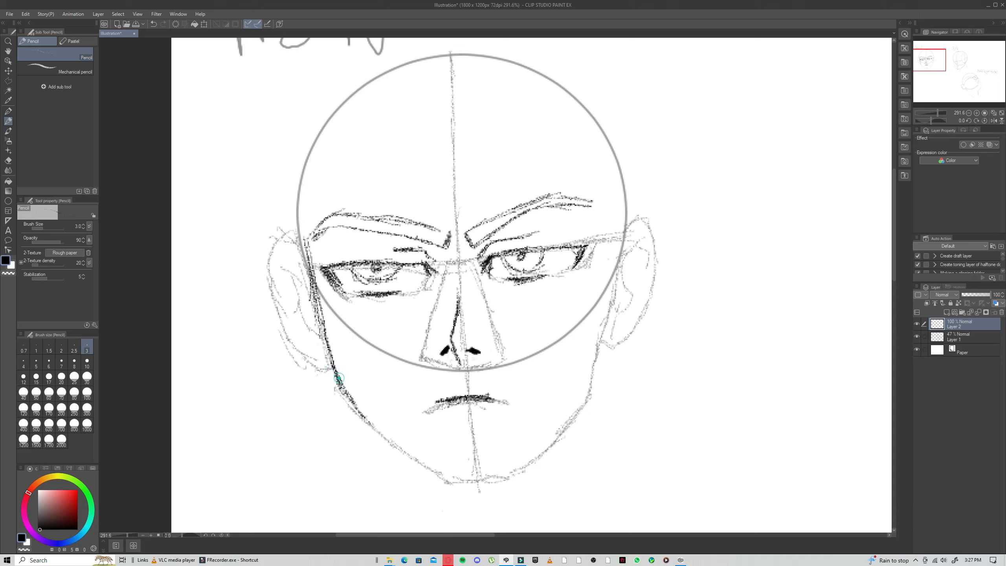
# Trace the jaw and chin, and continue the contour up the right-hand side of the face to the ear
pyautogui.moveTo(342, 380); pyautogui.dragTo(408, 459)
pyautogui.moveTo(348, 399)
pyautogui.mouseDown()
pyautogui.moveTo(402, 453)
pyautogui.moveTo(455, 483)
pyautogui.moveTo(445, 479)
pyautogui.moveTo(515, 476)
pyautogui.moveTo(564, 421)
pyautogui.mouseUp()
pyautogui.moveTo(523, 468); pyautogui.dragTo(578, 396)
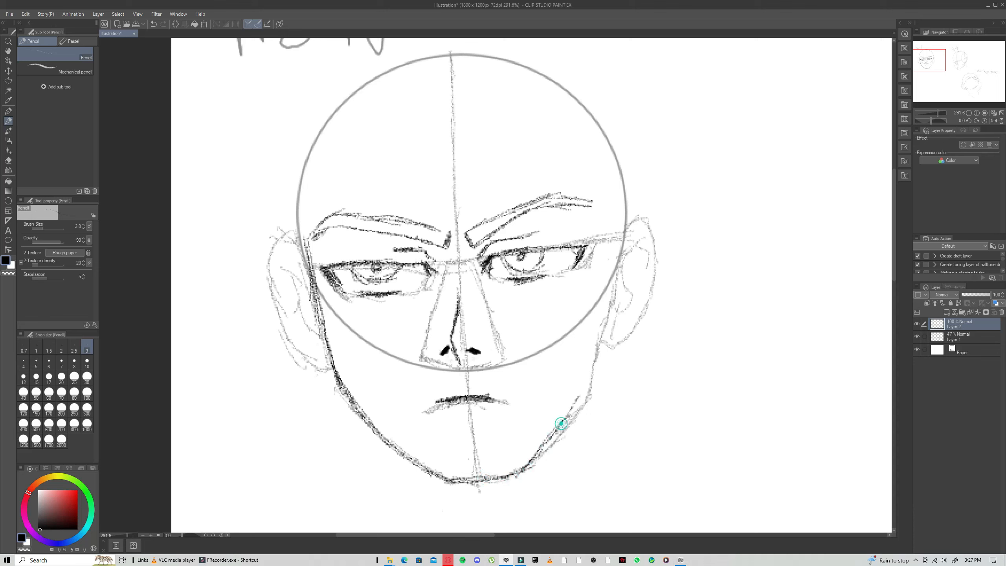
pyautogui.moveTo(555, 428); pyautogui.dragTo(587, 372)
pyautogui.moveTo(618, 233)
pyautogui.mouseDown()
pyautogui.moveTo(598, 347)
pyautogui.moveTo(600, 337)
pyautogui.moveTo(573, 405)
pyautogui.mouseUp()
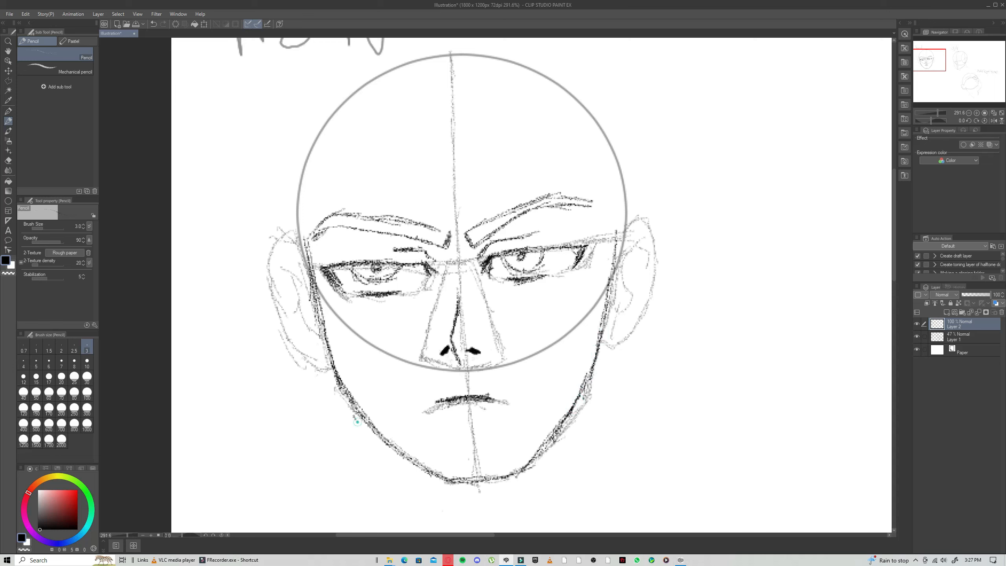
# Draw the neck lines below the jaw and outline the hairline across the forehead and down both temples
pyautogui.moveTo(356, 421); pyautogui.dragTo(369, 489)
pyautogui.moveTo(560, 421); pyautogui.dragTo(569, 511)
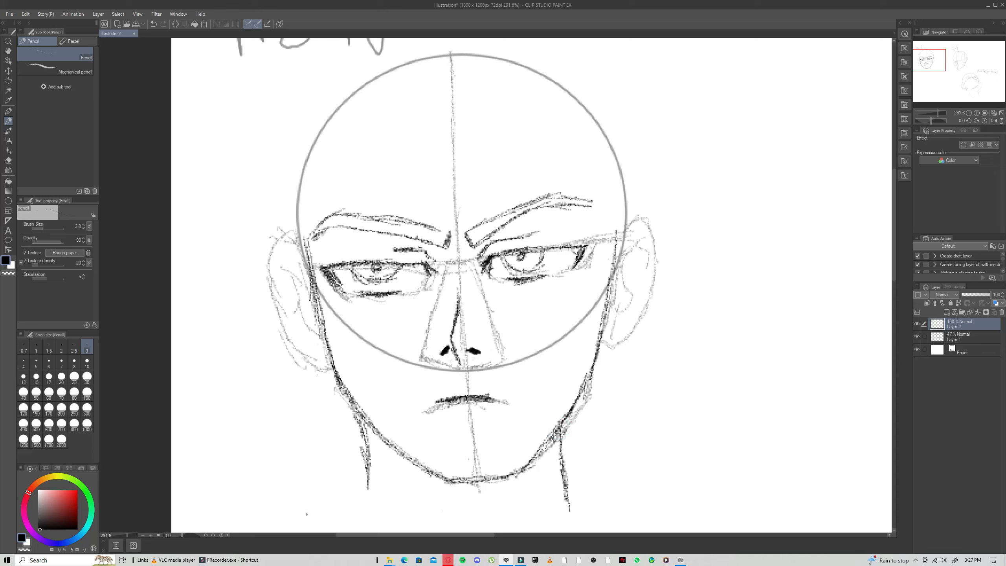
pyautogui.moveTo(370, 470); pyautogui.dragTo(368, 502)
pyautogui.moveTo(372, 95)
pyautogui.mouseDown()
pyautogui.moveTo(340, 101)
pyautogui.moveTo(451, 104)
pyautogui.moveTo(566, 86)
pyautogui.moveTo(350, 122)
pyautogui.moveTo(346, 101)
pyautogui.moveTo(313, 179)
pyautogui.moveTo(308, 269)
pyautogui.moveTo(323, 317)
pyautogui.mouseUp()
pyautogui.moveTo(558, 88)
pyautogui.mouseDown()
pyautogui.moveTo(559, 115)
pyautogui.moveTo(608, 217)
pyautogui.mouseUp()
pyautogui.moveTo(591, 139); pyautogui.dragTo(610, 232)
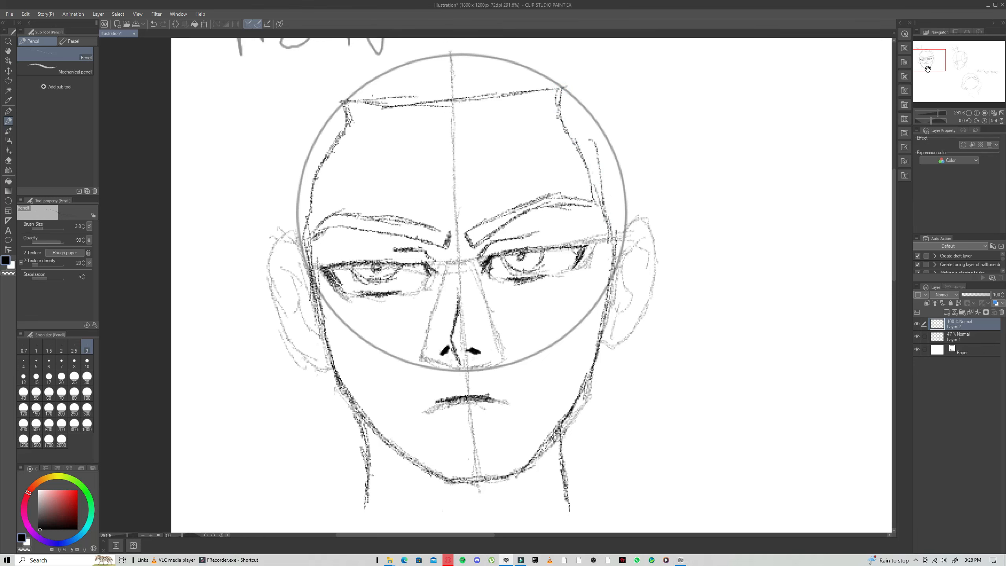
# Sketch long bangs hanging from the hairline across the forehead and over both eyes
pyautogui.moveTo(931, 64); pyautogui.dragTo(932, 59)
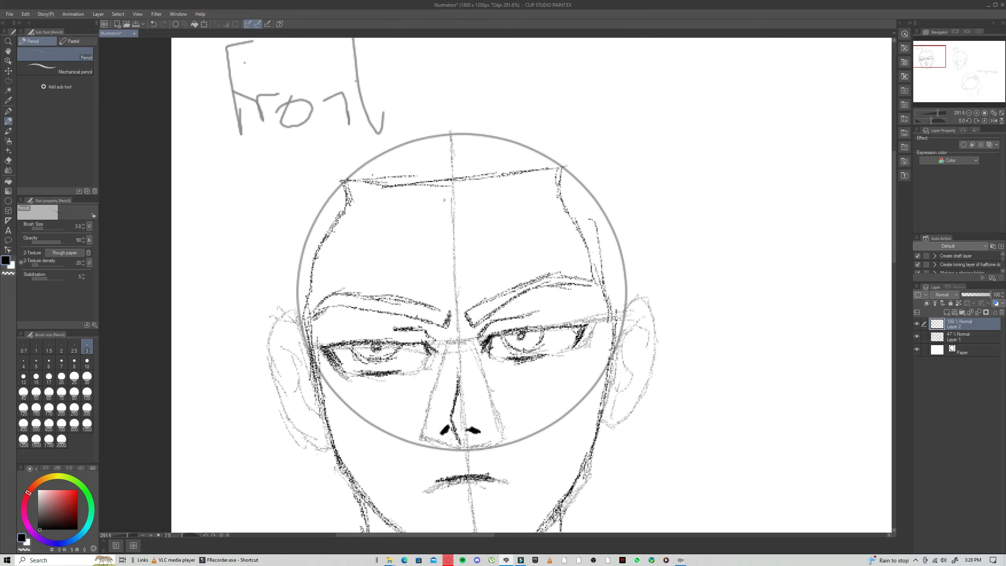
pyautogui.moveTo(449, 159)
pyautogui.mouseDown()
pyautogui.moveTo(466, 179)
pyautogui.moveTo(507, 301)
pyautogui.mouseUp()
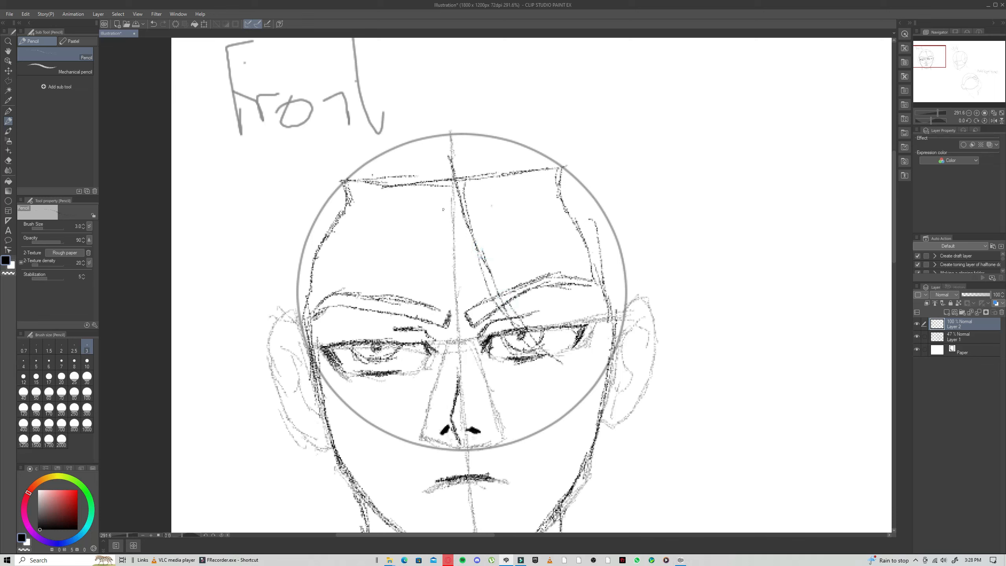
pyautogui.moveTo(430, 155); pyautogui.dragTo(467, 270)
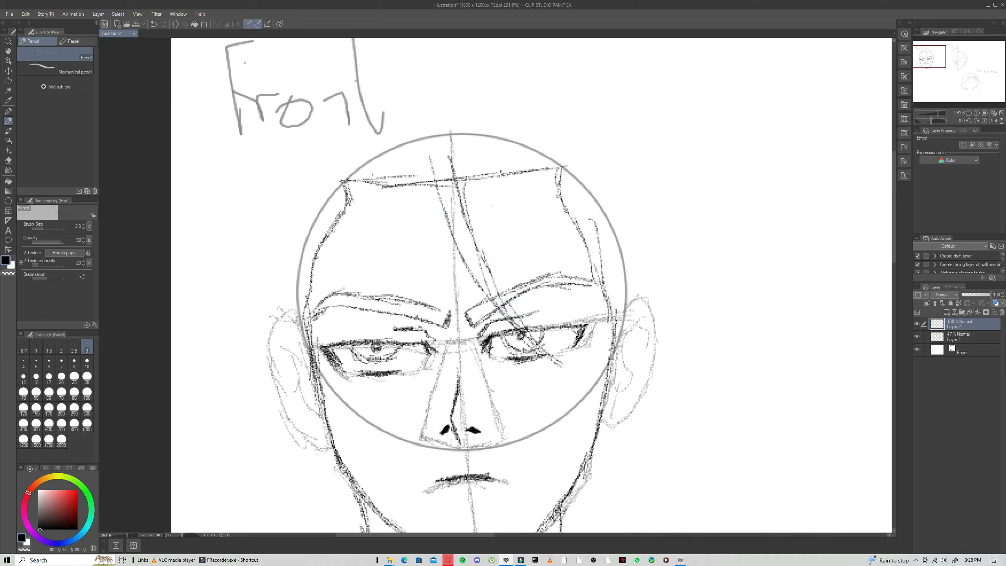
pyautogui.moveTo(528, 152); pyautogui.dragTo(564, 329)
pyautogui.moveTo(549, 233); pyautogui.dragTo(567, 379)
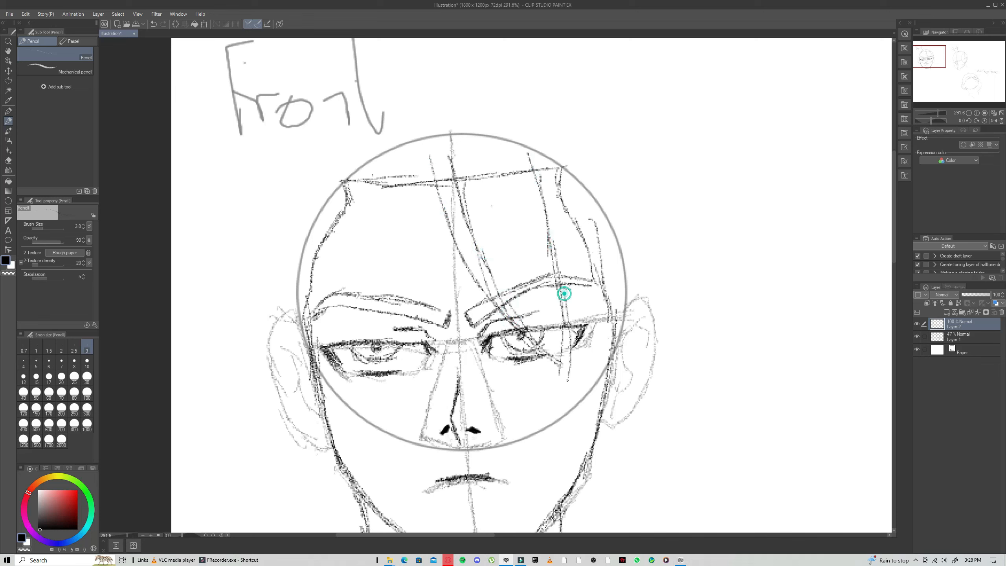
pyautogui.moveTo(437, 190); pyautogui.dragTo(387, 341)
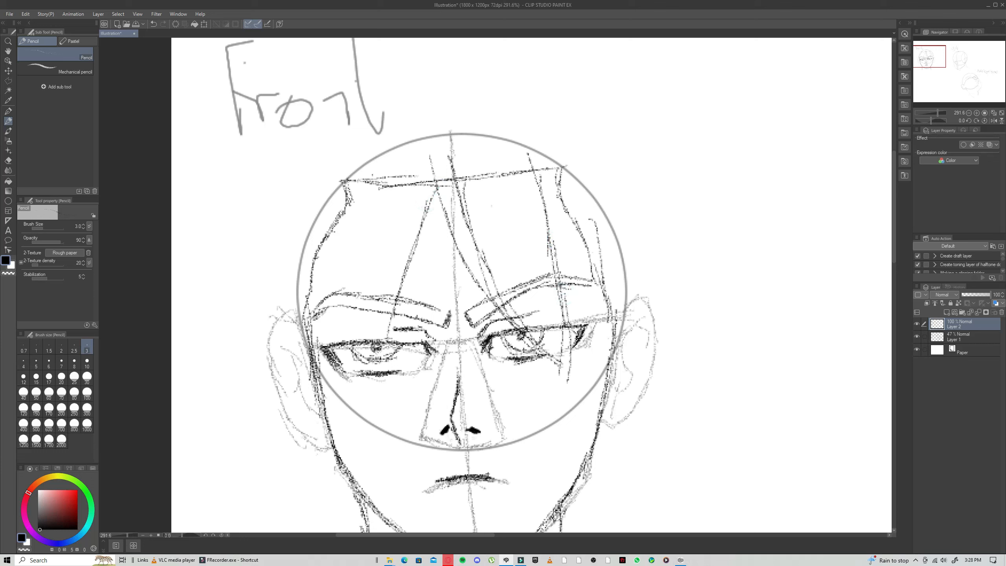
pyautogui.moveTo(396, 160); pyautogui.dragTo(388, 308)
pyautogui.moveTo(383, 232); pyautogui.dragTo(377, 341)
# Draw a side lock with jagged, pointed ends over the left-hand ear and curve its outer edge up to the hairline
pyautogui.moveTo(385, 268)
pyautogui.mouseDown()
pyautogui.moveTo(370, 343)
pyautogui.moveTo(330, 429)
pyautogui.mouseUp()
pyautogui.moveTo(355, 338); pyautogui.dragTo(332, 416)
pyautogui.moveTo(340, 373); pyautogui.dragTo(314, 475)
pyautogui.moveTo(333, 426); pyautogui.dragTo(293, 498)
pyautogui.moveTo(299, 463)
pyautogui.mouseDown()
pyautogui.moveTo(257, 501)
pyautogui.moveTo(278, 411)
pyautogui.moveTo(258, 433)
pyautogui.mouseUp()
pyautogui.moveTo(276, 413)
pyautogui.mouseDown()
pyautogui.moveTo(240, 449)
pyautogui.moveTo(291, 355)
pyautogui.mouseUp()
pyautogui.moveTo(268, 403); pyautogui.dragTo(283, 332)
pyautogui.moveTo(276, 377); pyautogui.dragTo(296, 246)
pyautogui.moveTo(285, 277)
pyautogui.mouseDown()
pyautogui.moveTo(332, 198)
pyautogui.moveTo(391, 166)
pyautogui.mouseUp()
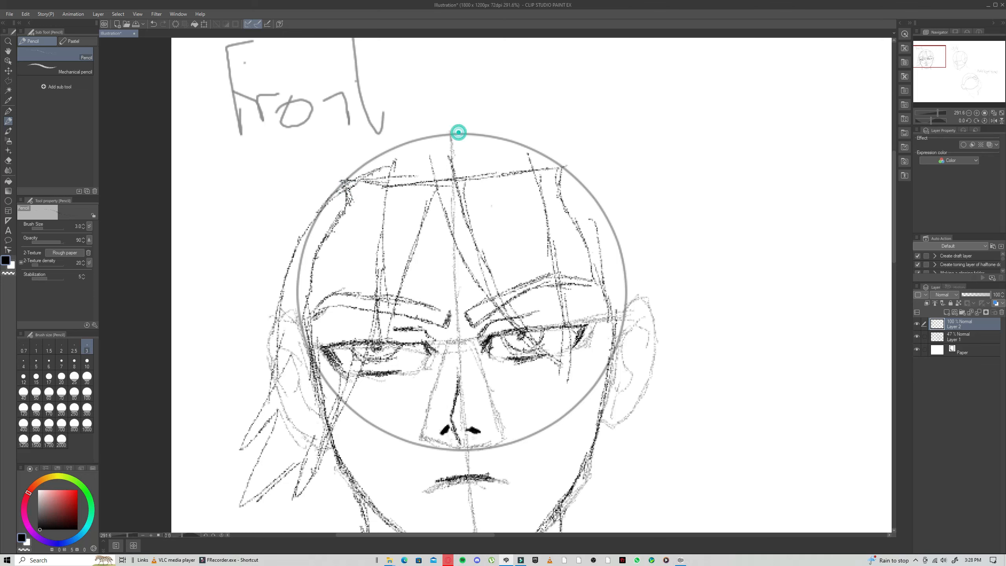
# Draw the hair parting above the head circle and sweep spiky locks up and out over the right-hand side
pyautogui.moveTo(457, 133); pyautogui.dragTo(423, 100)
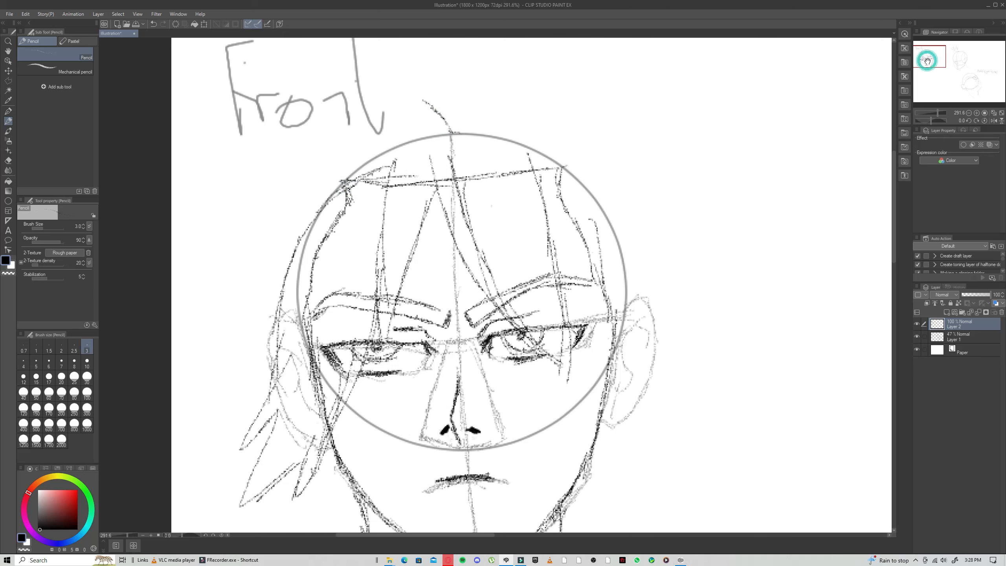
pyautogui.moveTo(928, 57); pyautogui.dragTo(932, 54)
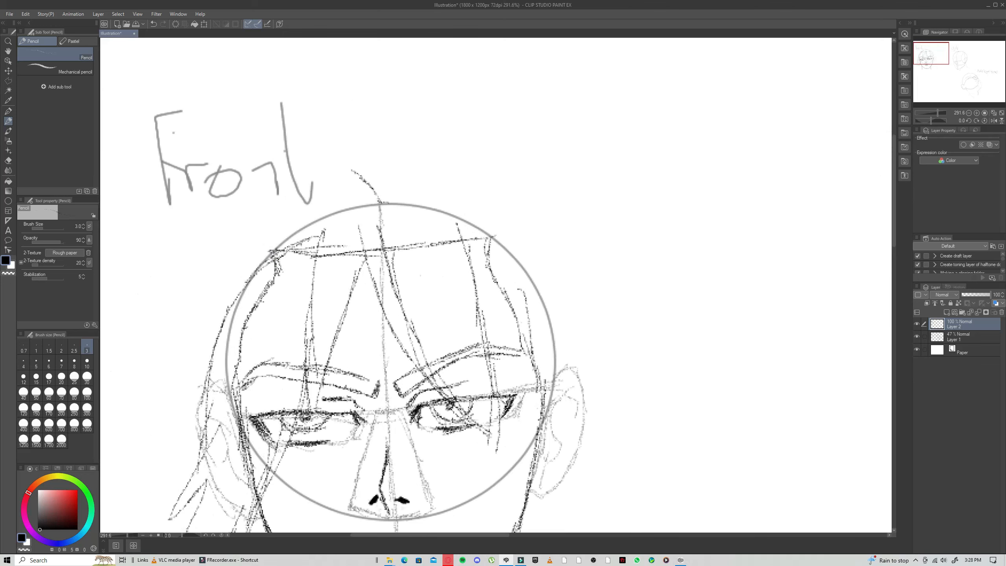
pyautogui.moveTo(381, 200)
pyautogui.mouseDown()
pyautogui.moveTo(408, 133)
pyautogui.moveTo(521, 92)
pyautogui.mouseUp()
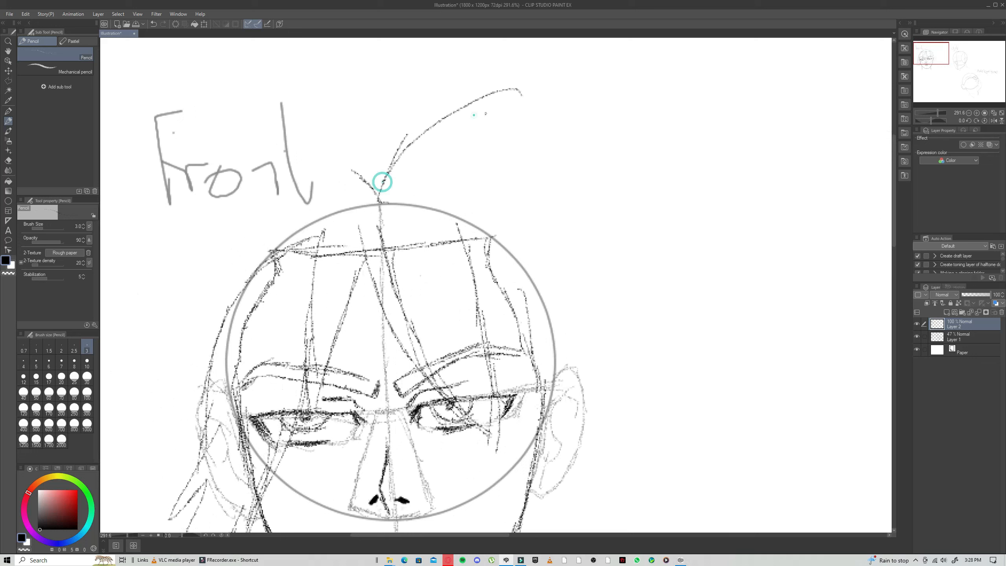
pyautogui.moveTo(473, 115); pyautogui.dragTo(554, 108)
pyautogui.moveTo(554, 108); pyautogui.dragTo(460, 135)
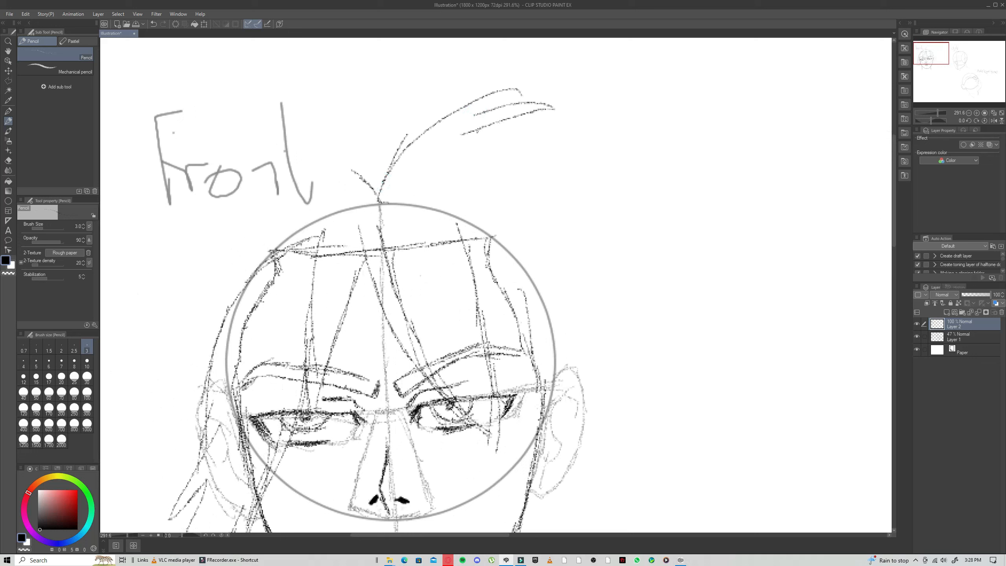
pyautogui.moveTo(347, 192); pyautogui.dragTo(362, 187)
pyautogui.moveTo(373, 185); pyautogui.dragTo(479, 101)
pyautogui.moveTo(408, 144); pyautogui.dragTo(539, 103)
pyautogui.moveTo(463, 115)
pyautogui.mouseDown()
pyautogui.moveTo(494, 142)
pyautogui.moveTo(590, 170)
pyautogui.mouseUp()
pyautogui.moveTo(495, 141)
pyautogui.mouseDown()
pyautogui.moveTo(586, 198)
pyautogui.moveTo(625, 275)
pyautogui.mouseUp()
pyautogui.moveTo(625, 276); pyautogui.dragTo(575, 242)
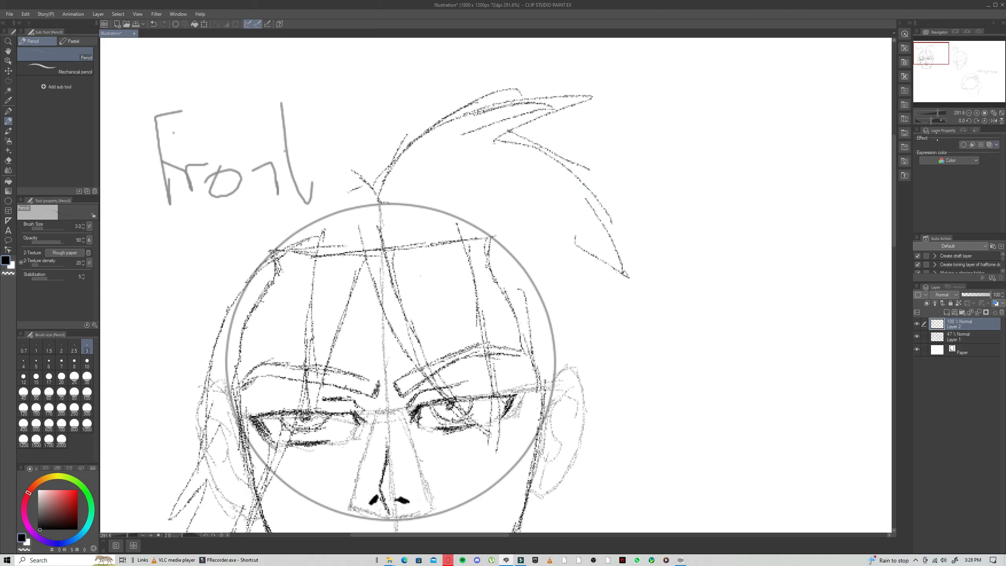
# Continue the outer hair contour in pointed spikes down past the right-hand ear to beside the jaw
pyautogui.moveTo(925, 60); pyautogui.dragTo(932, 66)
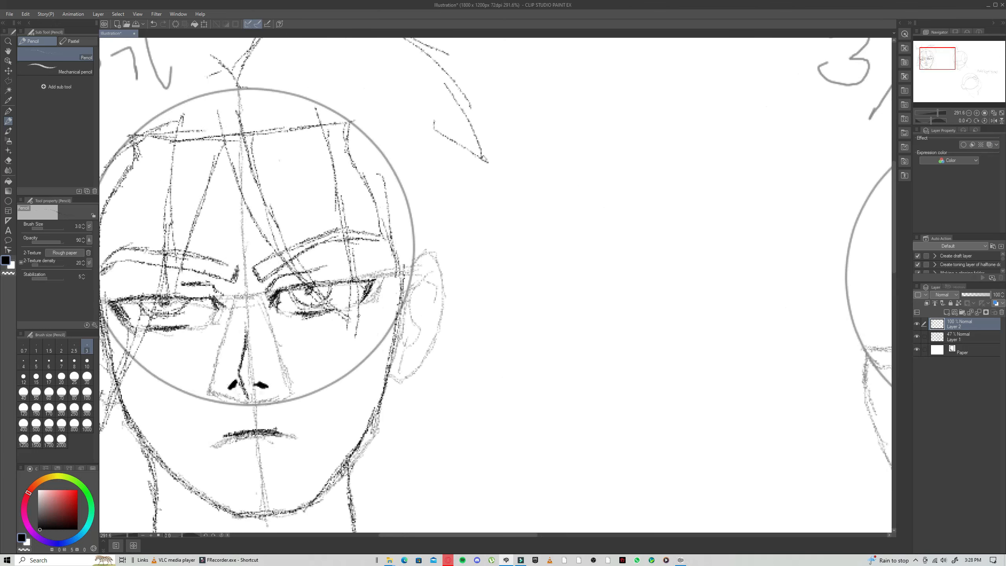
pyautogui.moveTo(454, 129); pyautogui.dragTo(484, 161)
pyautogui.moveTo(467, 172)
pyautogui.mouseDown()
pyautogui.moveTo(512, 232)
pyautogui.moveTo(523, 301)
pyautogui.mouseUp()
pyautogui.moveTo(480, 267); pyautogui.dragTo(498, 371)
pyautogui.moveTo(487, 454)
pyautogui.mouseDown()
pyautogui.moveTo(464, 373)
pyautogui.moveTo(452, 475)
pyautogui.mouseUp()
pyautogui.moveTo(453, 378); pyautogui.dragTo(458, 509)
pyautogui.moveTo(462, 341)
pyautogui.mouseDown()
pyautogui.moveTo(467, 484)
pyautogui.moveTo(441, 474)
pyautogui.moveTo(446, 532)
pyautogui.mouseUp()
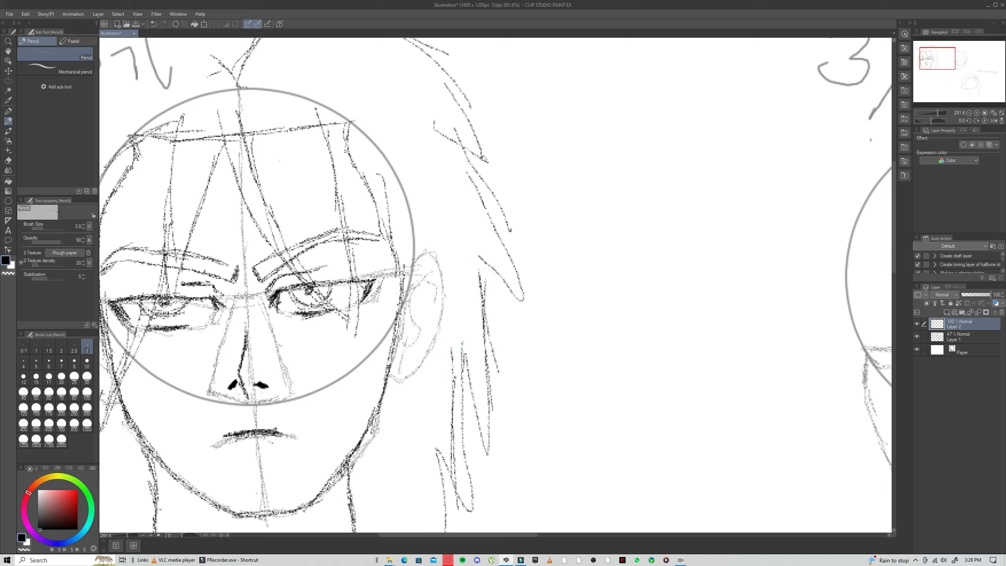
# Close the lower ends of the hair with pointed locks on both sides of the neck
pyautogui.moveTo(949, 62); pyautogui.dragTo(943, 68)
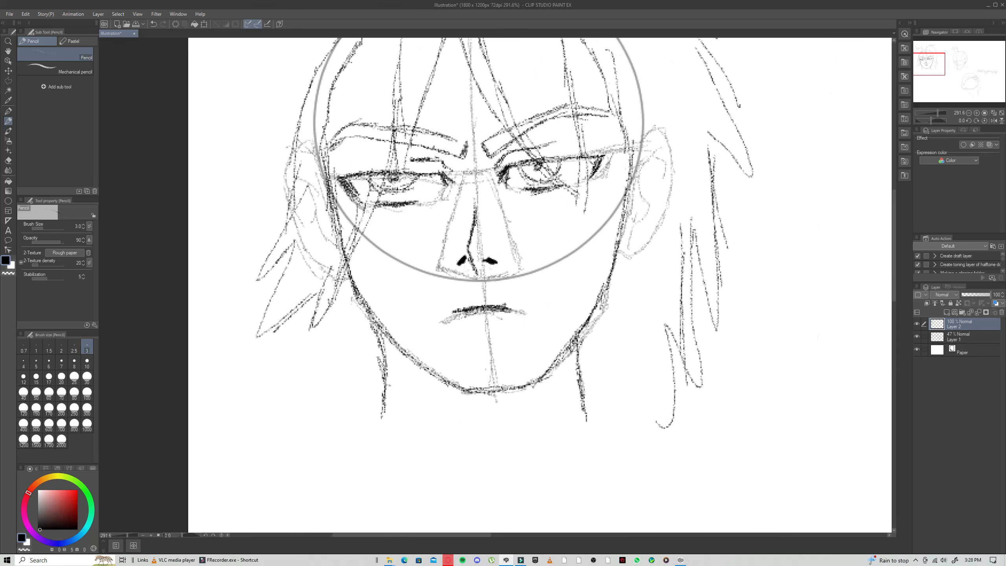
pyautogui.moveTo(582, 379); pyautogui.dragTo(642, 423)
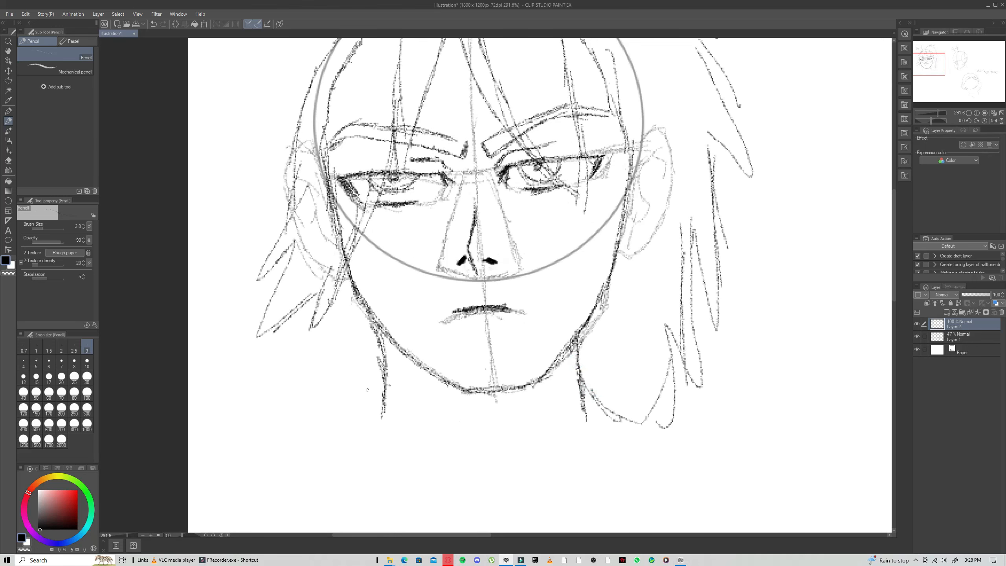
pyautogui.moveTo(379, 368); pyautogui.dragTo(343, 427)
pyautogui.moveTo(362, 389)
pyautogui.mouseDown()
pyautogui.moveTo(324, 340)
pyautogui.moveTo(254, 410)
pyautogui.mouseUp()
pyautogui.moveTo(287, 355); pyautogui.dragTo(254, 349)
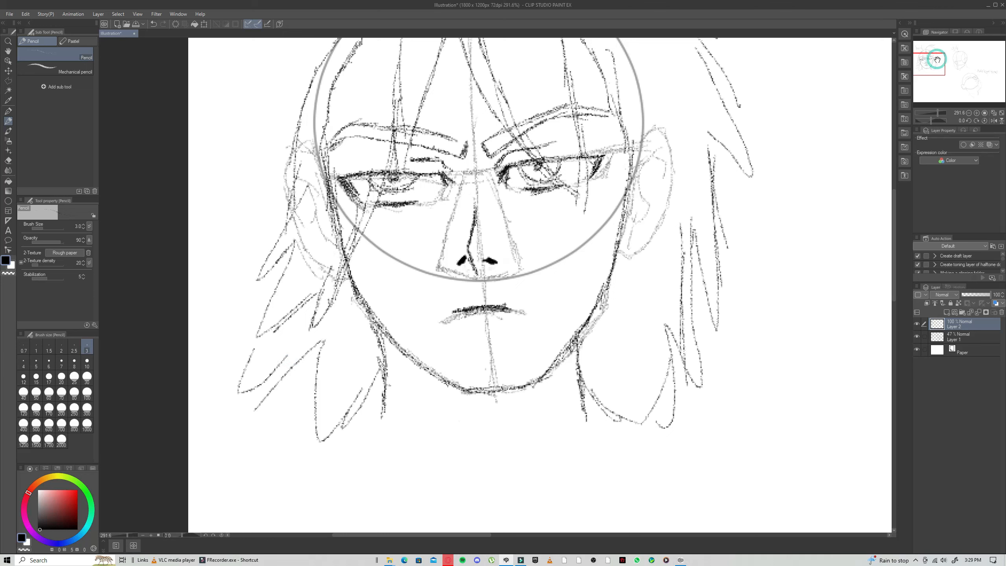
# Draw the left-hand outer hair contour from the parting through pointed spikes down to the side locks
pyautogui.moveTo(935, 68); pyautogui.dragTo(929, 56)
pyautogui.moveTo(525, 129); pyautogui.dragTo(427, 65)
pyautogui.moveTo(464, 86)
pyautogui.mouseDown()
pyautogui.moveTo(347, 60)
pyautogui.moveTo(420, 94)
pyautogui.moveTo(269, 169)
pyautogui.mouseUp()
pyautogui.moveTo(331, 123)
pyautogui.mouseDown()
pyautogui.moveTo(280, 175)
pyautogui.moveTo(332, 187)
pyautogui.mouseUp()
pyautogui.moveTo(329, 174); pyautogui.dragTo(298, 333)
pyautogui.moveTo(307, 255); pyautogui.dragTo(290, 411)
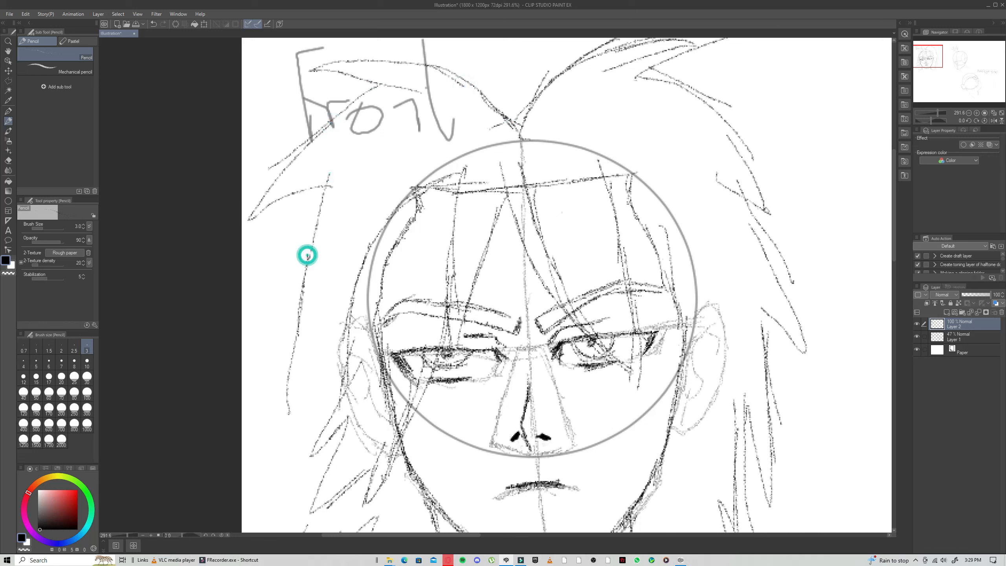
pyautogui.moveTo(293, 368)
pyautogui.mouseDown()
pyautogui.moveTo(299, 470)
pyautogui.moveTo(320, 420)
pyautogui.mouseUp()
pyautogui.moveTo(318, 475); pyautogui.dragTo(306, 464)
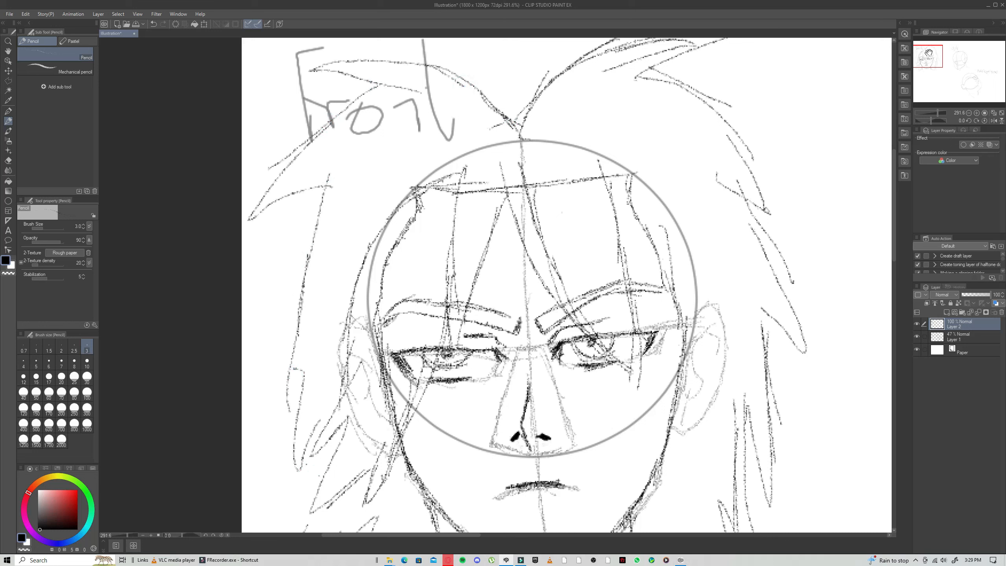
# Trace the outer rim and inner folds of the right-hand ear over the faded sketch
pyautogui.moveTo(927, 53); pyautogui.dragTo(935, 60)
pyautogui.moveTo(600, 311); pyautogui.dragTo(608, 291)
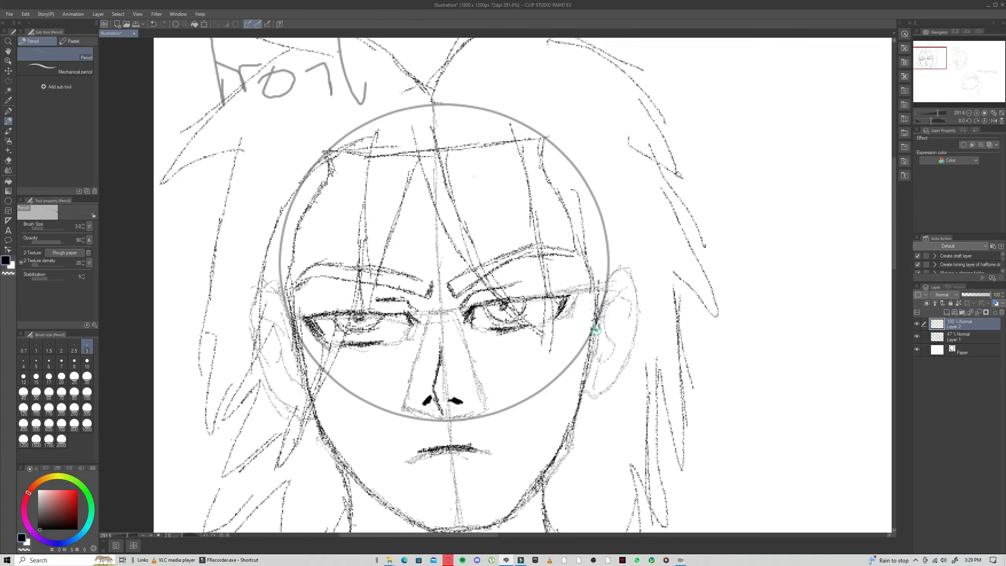
pyautogui.moveTo(596, 329); pyautogui.dragTo(615, 286)
pyautogui.moveTo(601, 308)
pyautogui.mouseDown()
pyautogui.moveTo(628, 274)
pyautogui.moveTo(635, 317)
pyautogui.moveTo(617, 372)
pyautogui.moveTo(582, 392)
pyautogui.moveTo(600, 398)
pyautogui.moveTo(614, 302)
pyautogui.moveTo(630, 283)
pyautogui.mouseUp()
pyautogui.moveTo(616, 341)
pyautogui.mouseDown()
pyautogui.moveTo(606, 349)
pyautogui.moveTo(624, 348)
pyautogui.mouseUp()
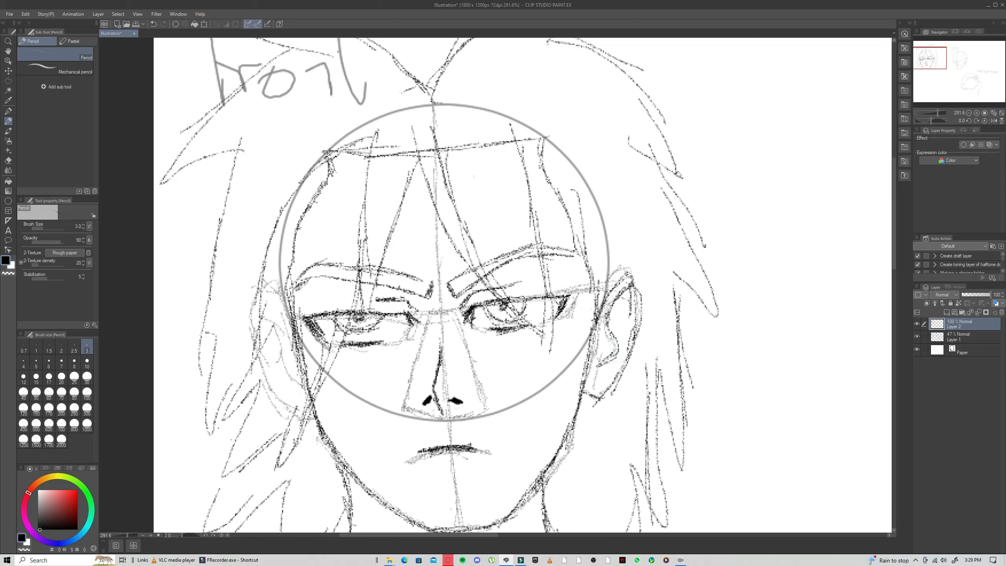
# Hide Layer 1 and erase the hairline, face contour, brow and eye lines that overlap the bangs with the Soft eraser
pyautogui.click(917, 336)
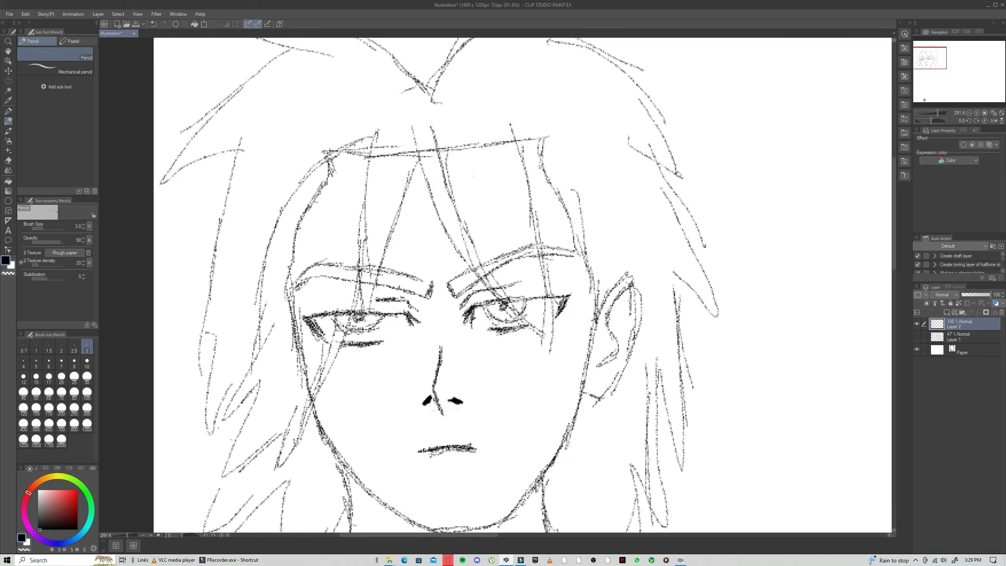
pyautogui.click(967, 112)
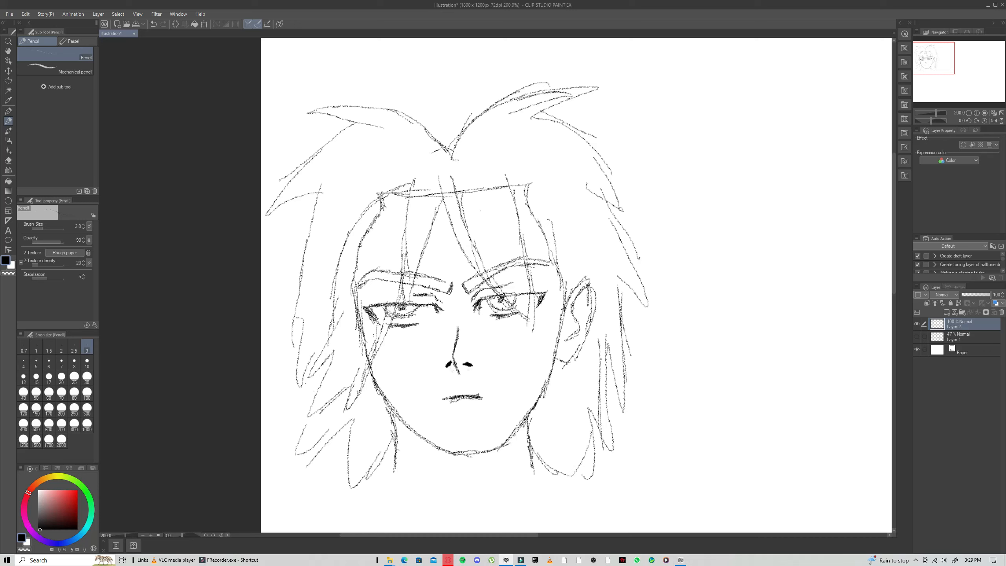
pyautogui.press('e')
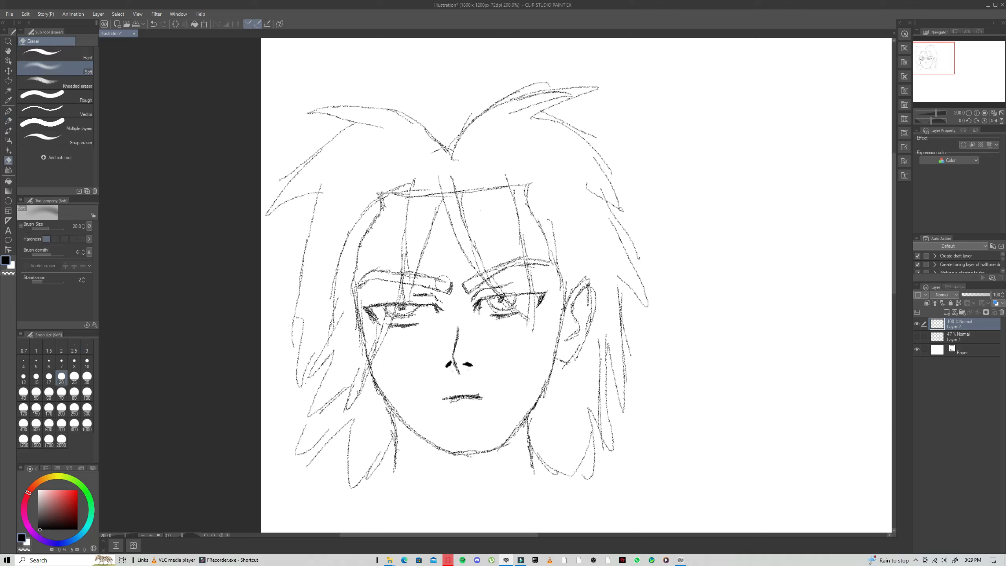
pyautogui.moveTo(384, 215)
pyautogui.mouseDown()
pyautogui.moveTo(367, 262)
pyautogui.moveTo(359, 251)
pyautogui.moveTo(350, 329)
pyautogui.moveTo(359, 340)
pyautogui.moveTo(388, 250)
pyautogui.moveTo(392, 281)
pyautogui.moveTo(387, 318)
pyautogui.moveTo(390, 274)
pyautogui.moveTo(368, 329)
pyautogui.moveTo(370, 238)
pyautogui.moveTo(380, 207)
pyautogui.moveTo(398, 197)
pyautogui.moveTo(394, 207)
pyautogui.moveTo(381, 181)
pyautogui.moveTo(376, 197)
pyautogui.moveTo(383, 186)
pyautogui.moveTo(435, 206)
pyautogui.moveTo(419, 194)
pyautogui.moveTo(420, 183)
pyautogui.moveTo(435, 198)
pyautogui.mouseUp()
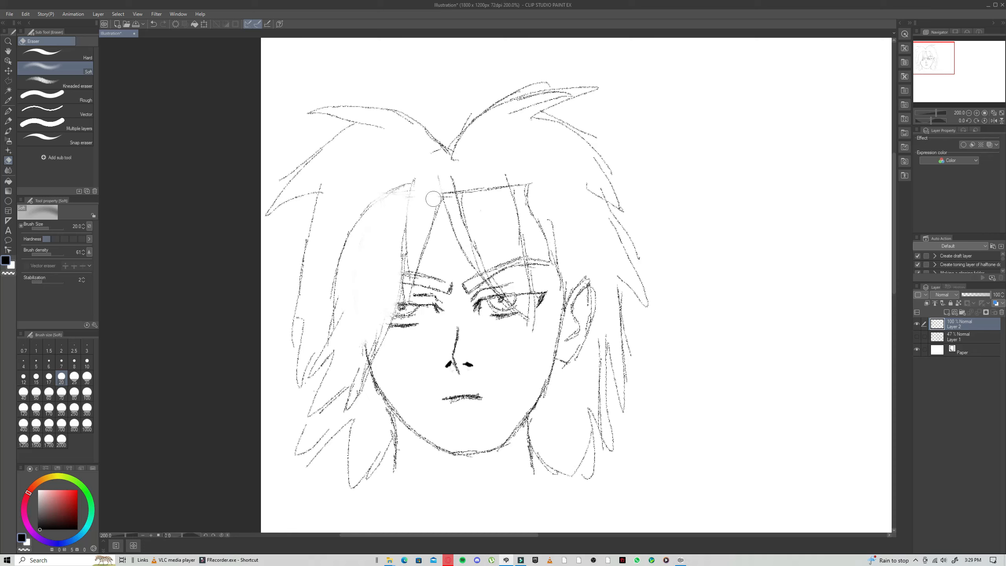
pyautogui.click(469, 185)
pyautogui.moveTo(483, 238)
pyautogui.mouseDown()
pyautogui.moveTo(493, 290)
pyautogui.moveTo(498, 207)
pyautogui.moveTo(512, 243)
pyautogui.mouseUp()
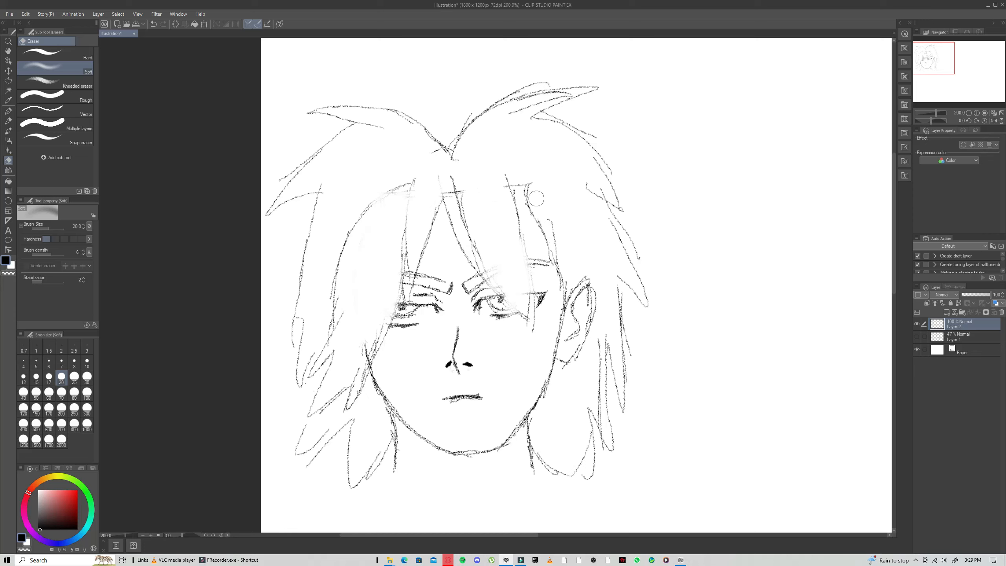
pyautogui.moveTo(533, 198)
pyautogui.mouseDown()
pyautogui.moveTo(517, 168)
pyautogui.moveTo(559, 276)
pyautogui.moveTo(541, 220)
pyautogui.mouseUp()
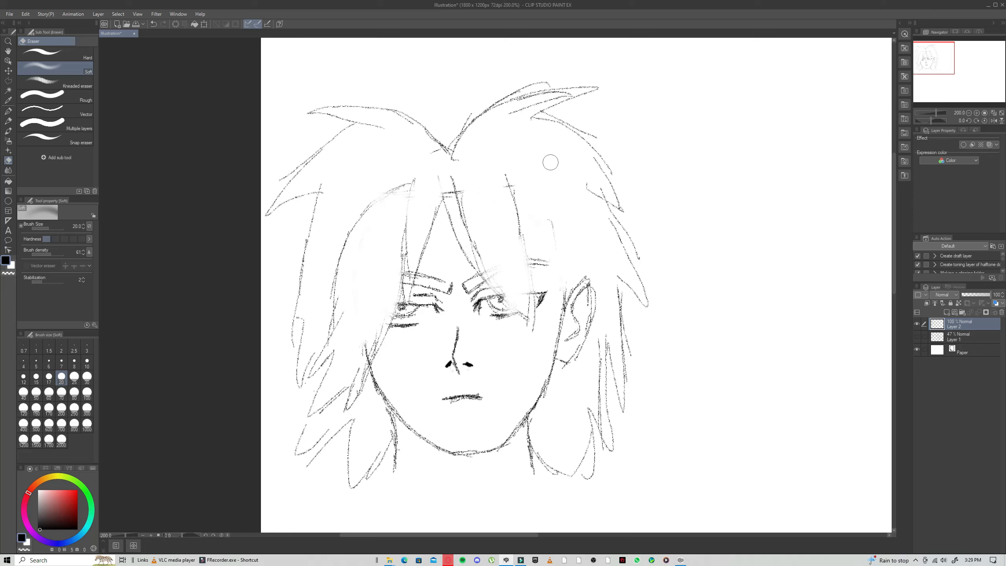
pyautogui.press('p')
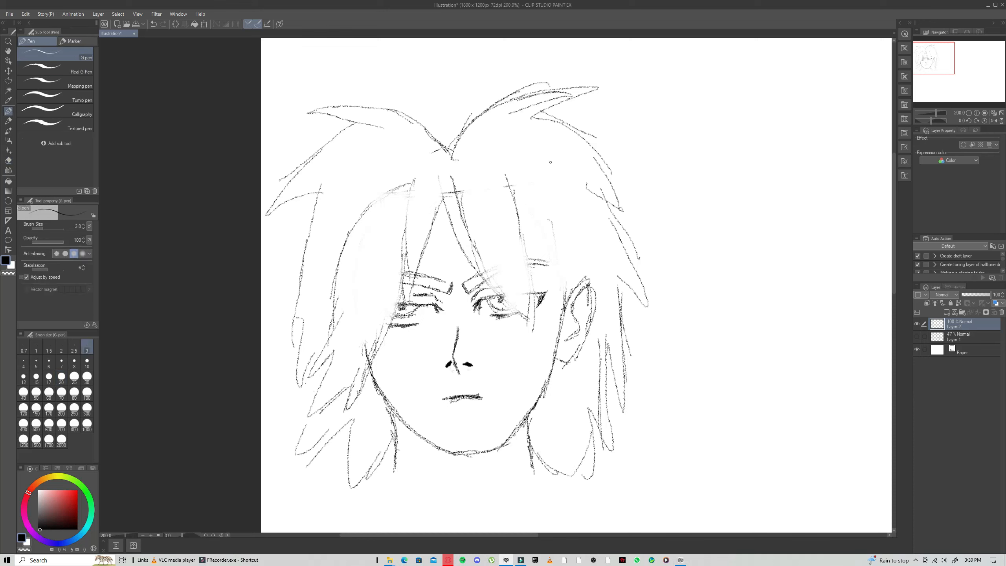
pyautogui.moveTo(513, 180); pyautogui.dragTo(549, 270)
pyautogui.hotkey('ctrl', 'z')
# Redraw the hair strands beside the right-hand eye and ear and along the left-hand side of the face with the Pencil
pyautogui.press('p')
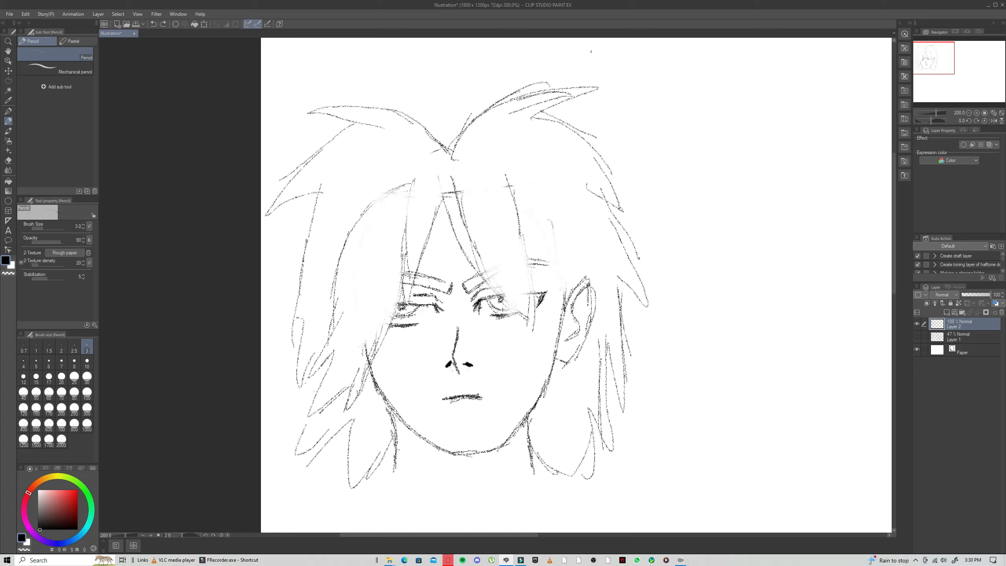
pyautogui.moveTo(514, 185)
pyautogui.mouseDown()
pyautogui.moveTo(550, 263)
pyautogui.moveTo(551, 297)
pyautogui.mouseUp()
pyautogui.moveTo(548, 202); pyautogui.dragTo(556, 318)
pyautogui.moveTo(543, 238); pyautogui.dragTo(552, 265)
pyautogui.moveTo(551, 258); pyautogui.dragTo(564, 341)
pyautogui.moveTo(560, 301); pyautogui.dragTo(577, 272)
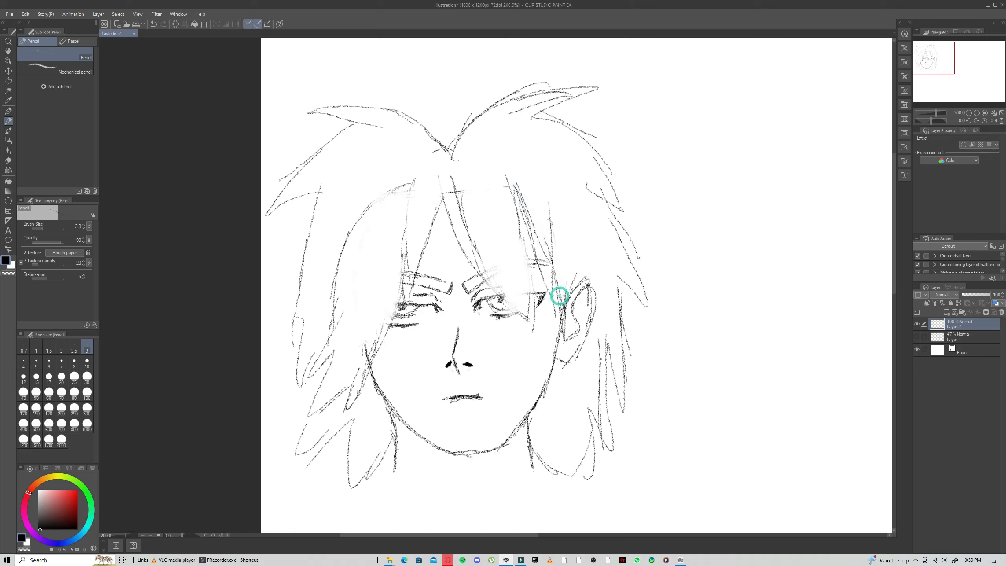
pyautogui.moveTo(398, 274); pyautogui.dragTo(374, 348)
pyautogui.moveTo(399, 289); pyautogui.dragTo(369, 376)
pyautogui.moveTo(327, 350); pyautogui.dragTo(334, 259)
# Show Layer 1 again and bring the 3/4 head's face into close view at 400%
pyautogui.moveTo(932, 70)
pyautogui.mouseDown()
pyautogui.moveTo(998, 68)
pyautogui.moveTo(953, 70)
pyautogui.moveTo(973, 80)
pyautogui.moveTo(965, 73)
pyautogui.mouseUp()
pyautogui.click(916, 336)
pyautogui.click(976, 113)
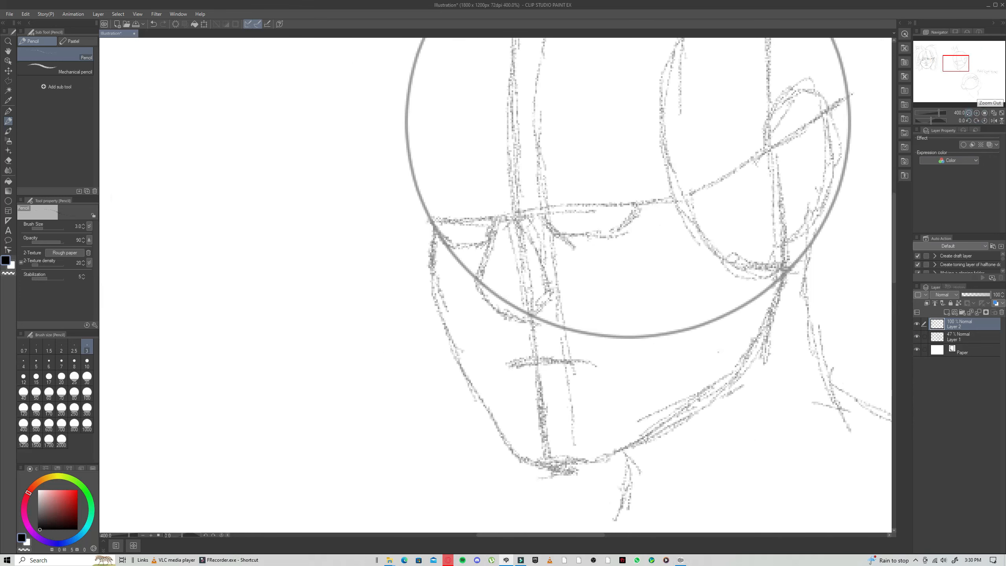
pyautogui.click(969, 112)
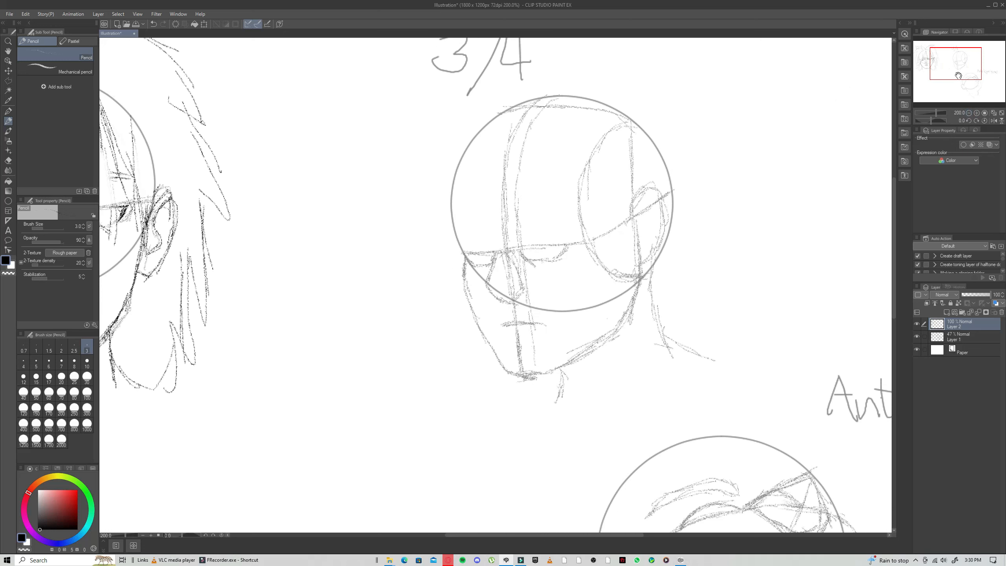
pyautogui.moveTo(958, 75); pyautogui.dragTo(964, 77)
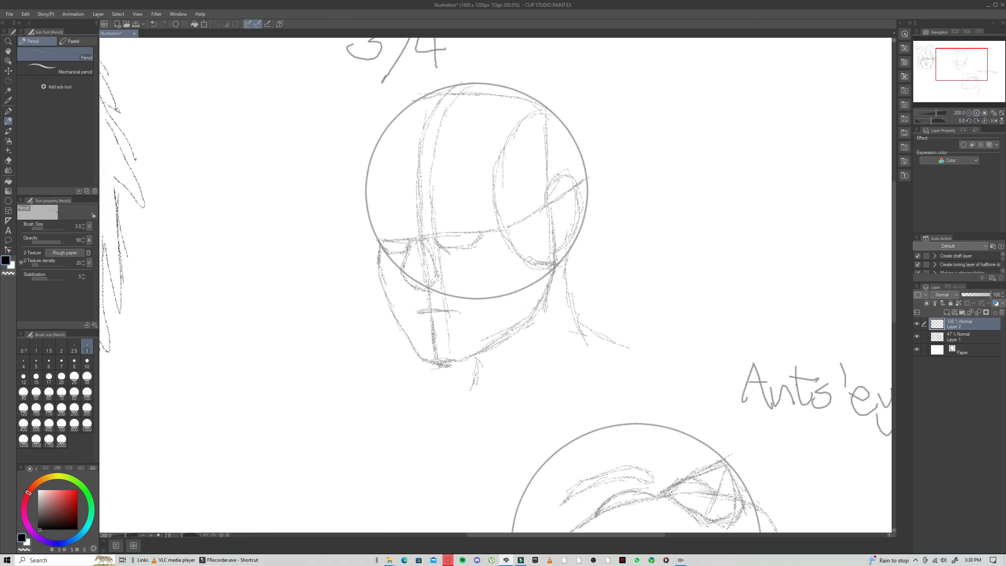
pyautogui.click(976, 112)
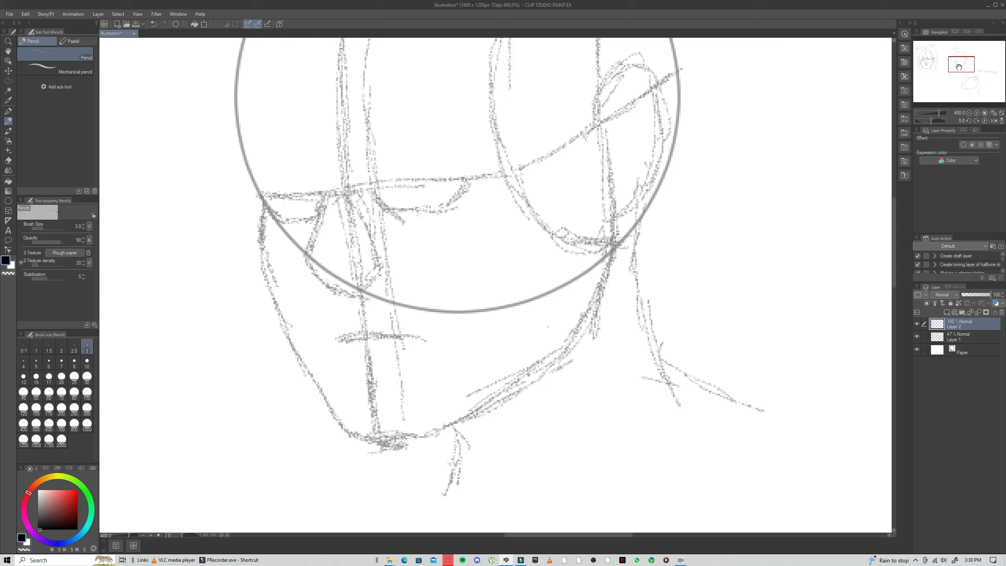
# Draw the 3/4 head's right-hand eye with dark lids and iris over the faded sketch at 200% zoom
pyautogui.moveTo(956, 59); pyautogui.dragTo(955, 57)
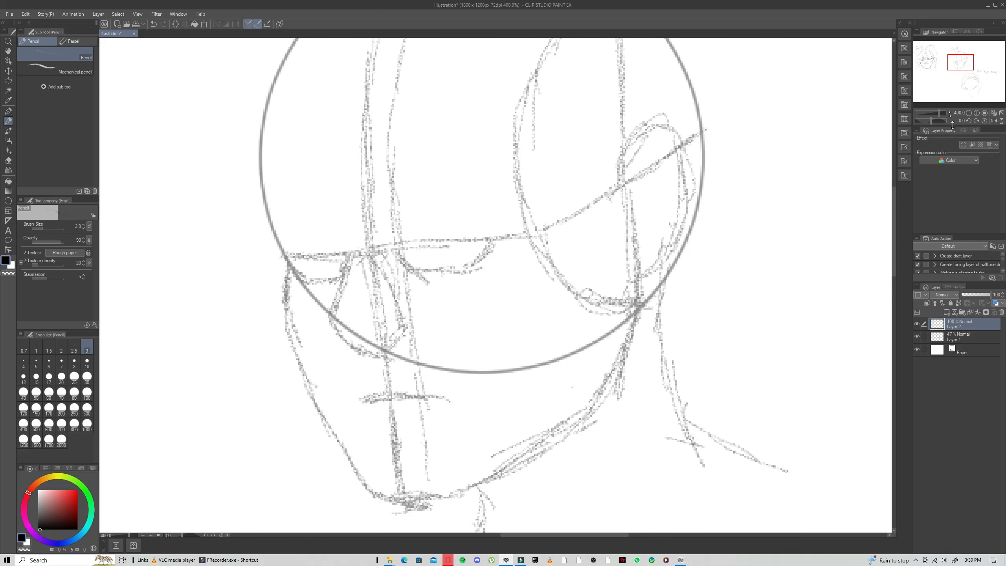
pyautogui.click(969, 112)
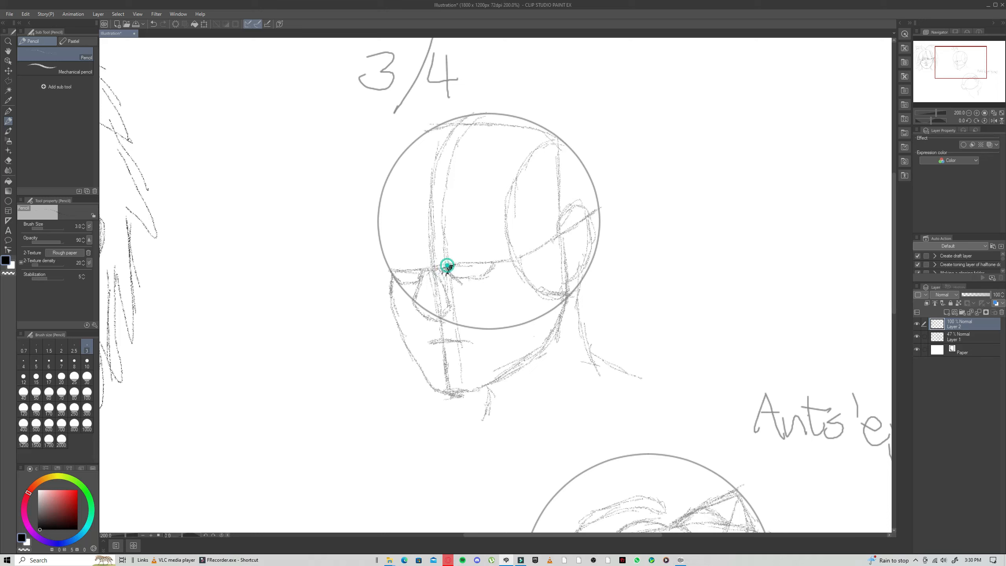
pyautogui.click(451, 266)
pyautogui.moveTo(493, 263); pyautogui.dragTo(470, 282)
pyautogui.click(459, 282)
pyautogui.moveTo(460, 265); pyautogui.dragTo(480, 269)
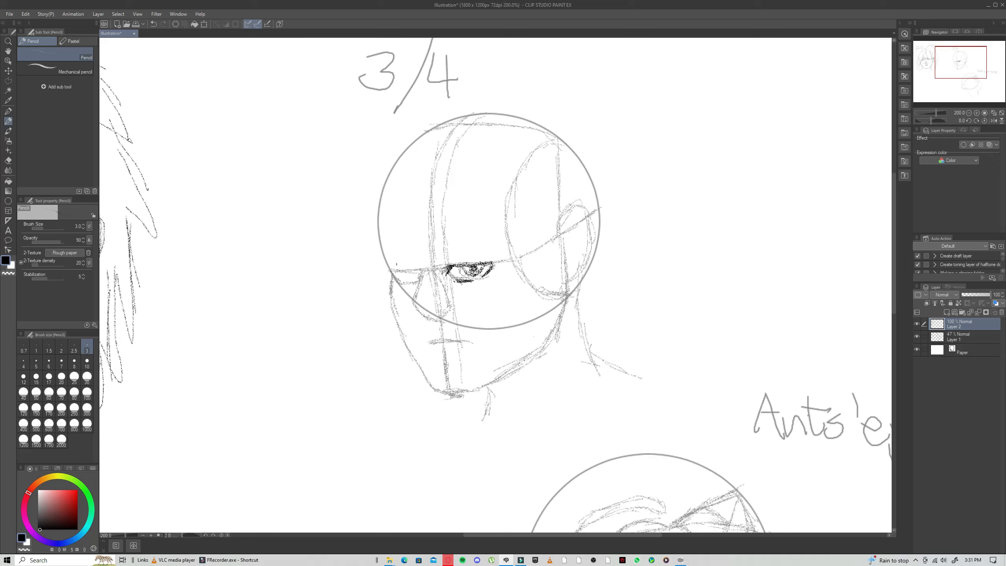
# Draw the 3/4 head's left-hand eye with its upper crease, and add the lid crease above the right-hand eye
pyautogui.moveTo(391, 268)
pyautogui.mouseDown()
pyautogui.moveTo(396, 282)
pyautogui.moveTo(404, 270)
pyautogui.moveTo(418, 273)
pyautogui.moveTo(405, 282)
pyautogui.moveTo(413, 281)
pyautogui.mouseUp()
pyautogui.moveTo(445, 268); pyautogui.dragTo(482, 252)
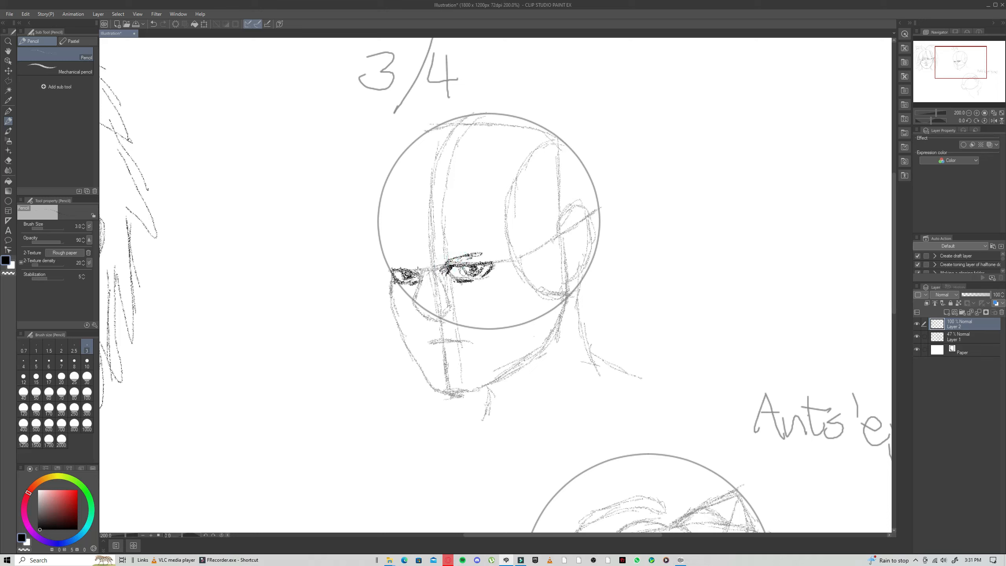
pyautogui.moveTo(420, 272); pyautogui.dragTo(398, 264)
pyautogui.moveTo(419, 268)
pyautogui.mouseDown()
pyautogui.moveTo(383, 266)
pyautogui.moveTo(430, 268)
pyautogui.mouseUp()
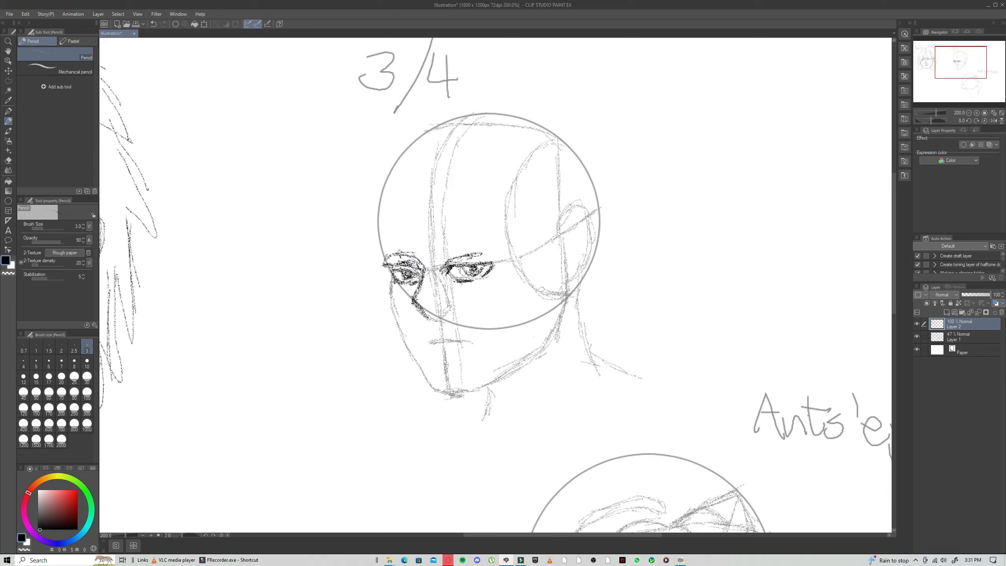
# Draw the 3/4 head's nose contour and nostril wing, and sketch the angled eyebrows
pyautogui.moveTo(412, 295)
pyautogui.mouseDown()
pyautogui.moveTo(431, 319)
pyautogui.moveTo(437, 310)
pyautogui.mouseUp()
pyautogui.moveTo(448, 278); pyautogui.dragTo(456, 289)
pyautogui.moveTo(443, 260)
pyautogui.mouseDown()
pyautogui.moveTo(498, 245)
pyautogui.moveTo(473, 234)
pyautogui.moveTo(448, 249)
pyautogui.moveTo(464, 238)
pyautogui.mouseUp()
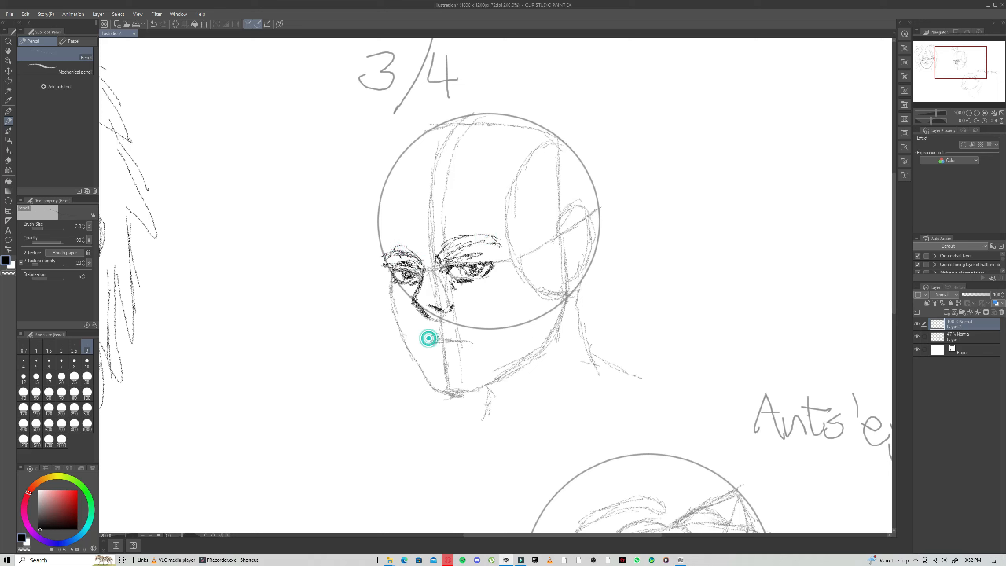
# Draw the 3/4 head's downturned mouth and trace the face contour from the left-hand cheek around the chin and along the jaw
pyautogui.moveTo(427, 338); pyautogui.dragTo(469, 343)
pyautogui.moveTo(396, 276); pyautogui.dragTo(403, 338)
pyautogui.moveTo(391, 306); pyautogui.dragTo(407, 348)
pyautogui.moveTo(391, 310); pyautogui.dragTo(420, 367)
pyautogui.moveTo(395, 317); pyautogui.dragTo(437, 392)
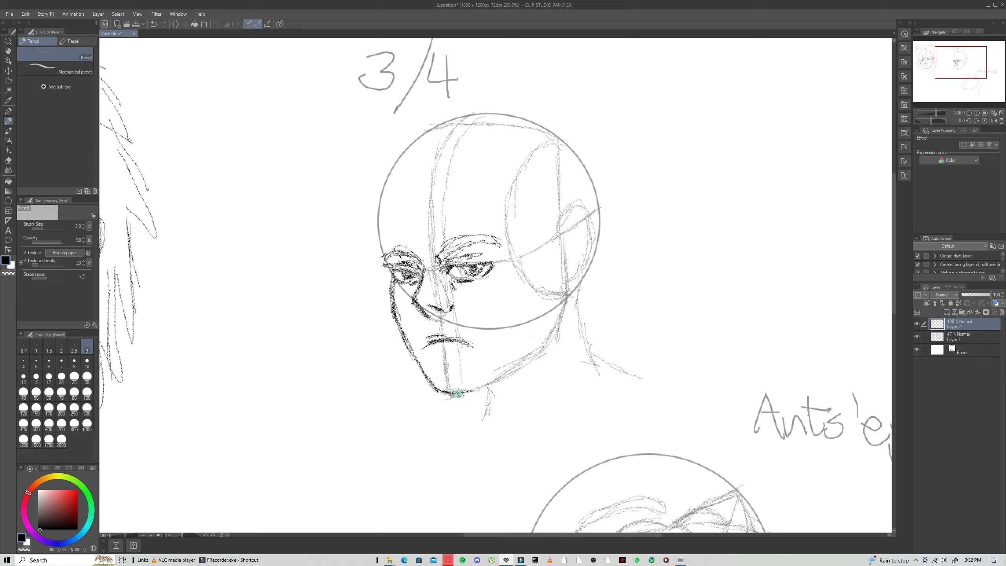
pyautogui.moveTo(482, 387); pyautogui.dragTo(504, 374)
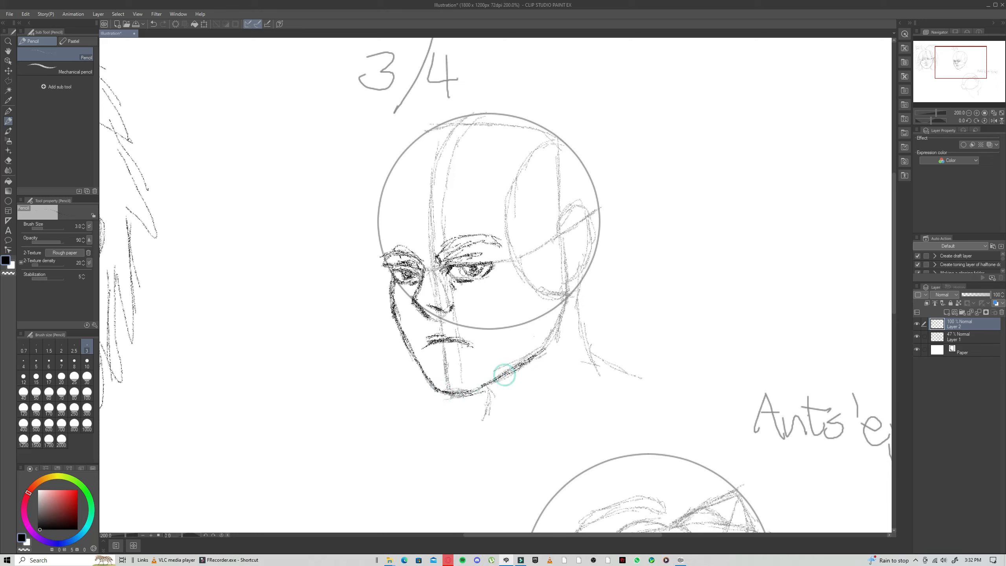
# Trace the 3/4 head's rear jawline up to the ear and draw the ear's outer rim and inner folds
pyautogui.moveTo(550, 332)
pyautogui.mouseDown()
pyautogui.moveTo(535, 355)
pyautogui.moveTo(581, 273)
pyautogui.moveTo(592, 230)
pyautogui.moveTo(570, 227)
pyautogui.mouseUp()
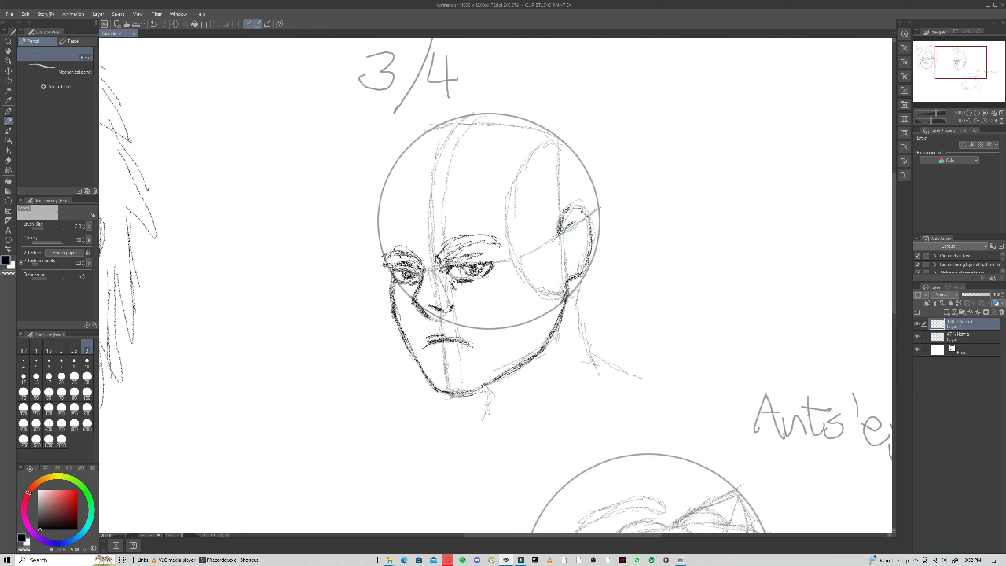
pyautogui.click(564, 265)
pyautogui.click(564, 265)
pyautogui.moveTo(575, 265); pyautogui.dragTo(569, 243)
pyautogui.moveTo(564, 240)
pyautogui.mouseDown()
pyautogui.moveTo(574, 254)
pyautogui.moveTo(565, 245)
pyautogui.mouseUp()
# Trace the skull outline of the 3/4 head along the construction circle from the left-hand brow to behind the ear
pyautogui.moveTo(383, 218)
pyautogui.mouseDown()
pyautogui.moveTo(381, 250)
pyautogui.moveTo(385, 185)
pyautogui.mouseUp()
pyautogui.moveTo(384, 202)
pyautogui.mouseDown()
pyautogui.moveTo(398, 158)
pyautogui.moveTo(439, 127)
pyautogui.moveTo(483, 117)
pyautogui.mouseUp()
pyautogui.moveTo(424, 135)
pyautogui.mouseDown()
pyautogui.moveTo(490, 112)
pyautogui.moveTo(541, 126)
pyautogui.moveTo(586, 184)
pyautogui.mouseUp()
pyautogui.moveTo(580, 155)
pyautogui.mouseDown()
pyautogui.moveTo(599, 200)
pyautogui.moveTo(593, 251)
pyautogui.mouseUp()
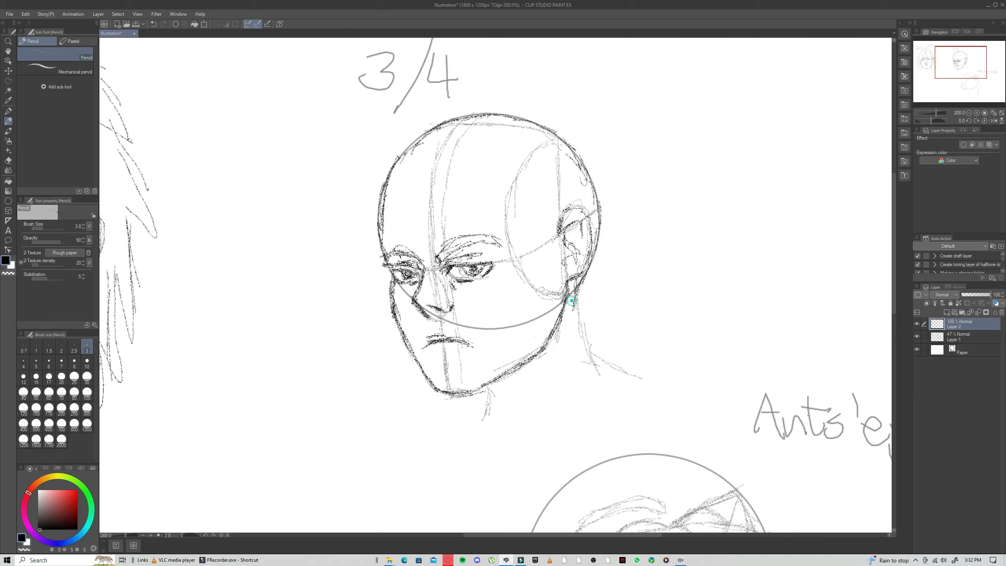
# Draw the 3/4 head's neck and shoulder lines, and check the linework with Layer 1 briefly hidden
pyautogui.moveTo(571, 300)
pyautogui.mouseDown()
pyautogui.moveTo(590, 372)
pyautogui.moveTo(591, 352)
pyautogui.moveTo(641, 380)
pyautogui.mouseUp()
pyautogui.moveTo(480, 383)
pyautogui.mouseDown()
pyautogui.moveTo(496, 405)
pyautogui.moveTo(468, 434)
pyautogui.mouseUp()
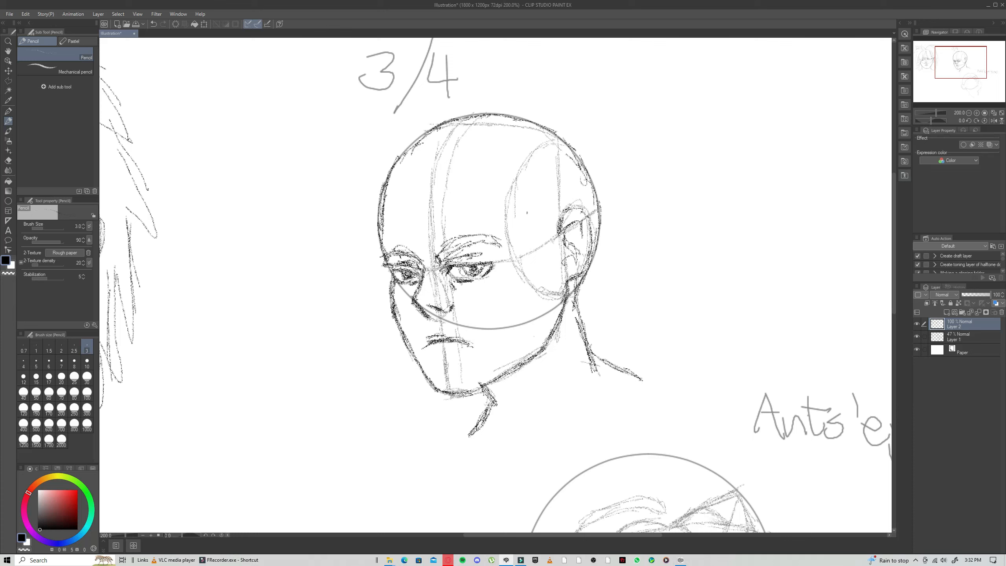
pyautogui.click(916, 336)
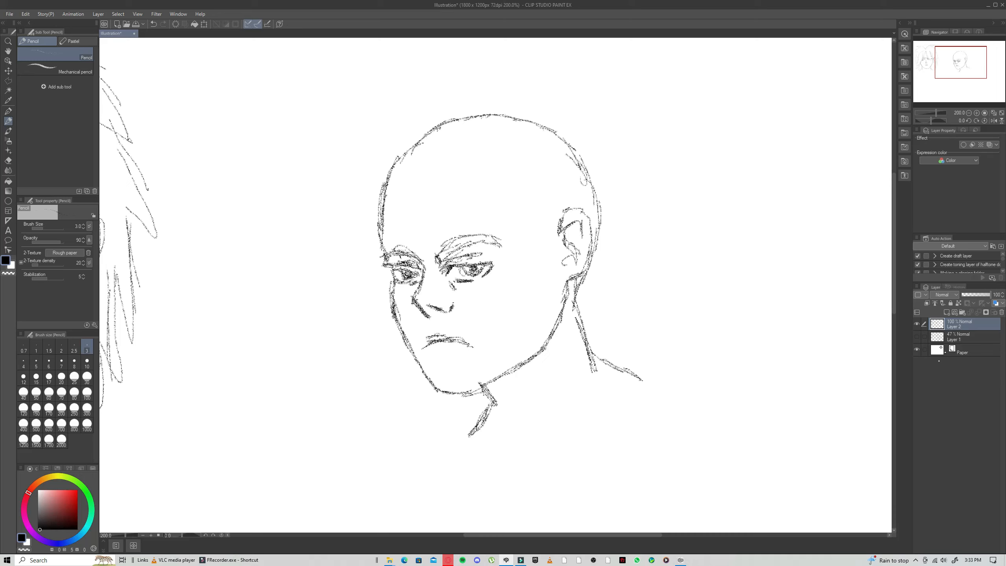
pyautogui.click(916, 336)
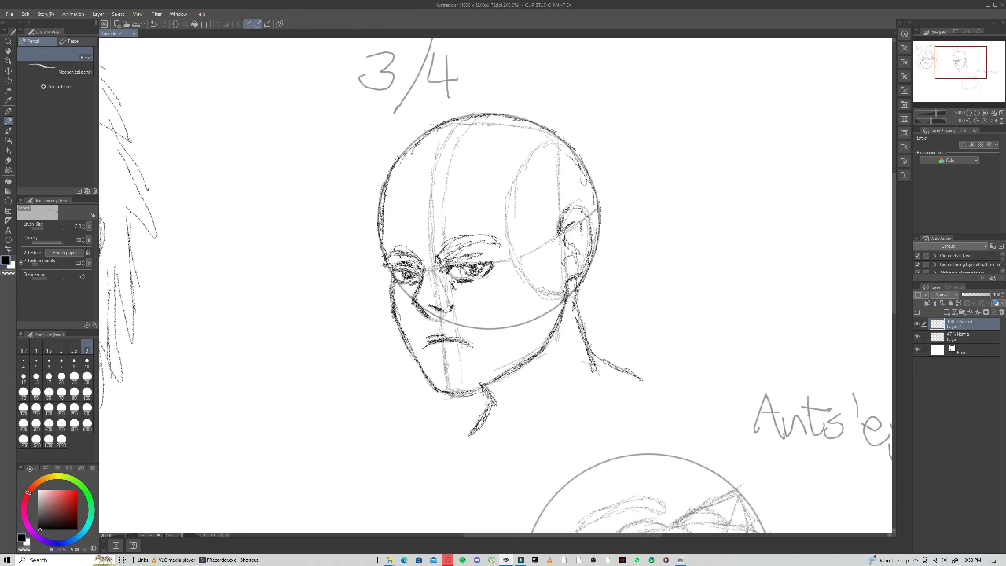
# Bring the ants' eye view head into view and save the illustration as "hed angles" in Pictures in CLIP STUDIO FORMAT
pyautogui.moveTo(960, 61); pyautogui.dragTo(964, 75)
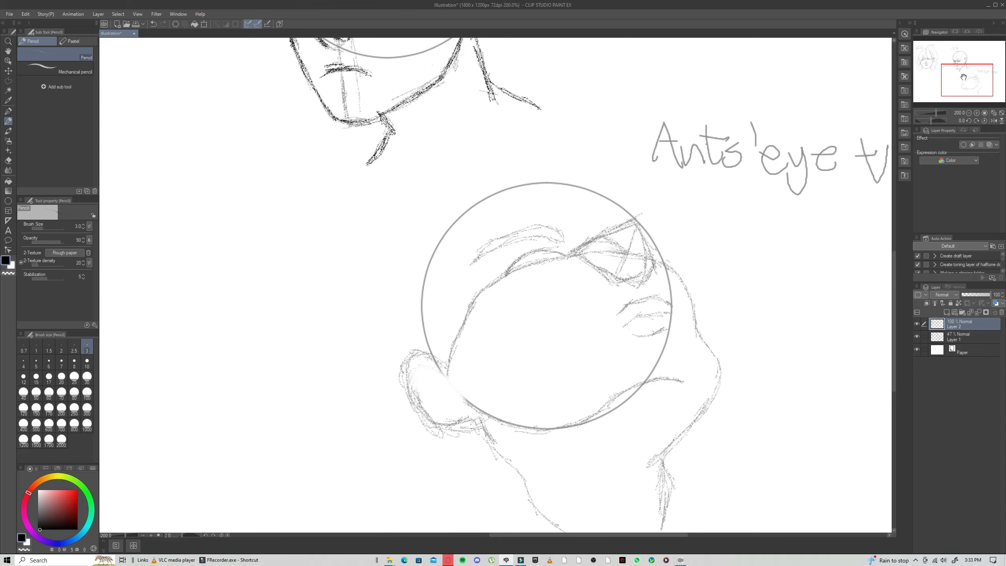
pyautogui.moveTo(964, 77); pyautogui.dragTo(964, 81)
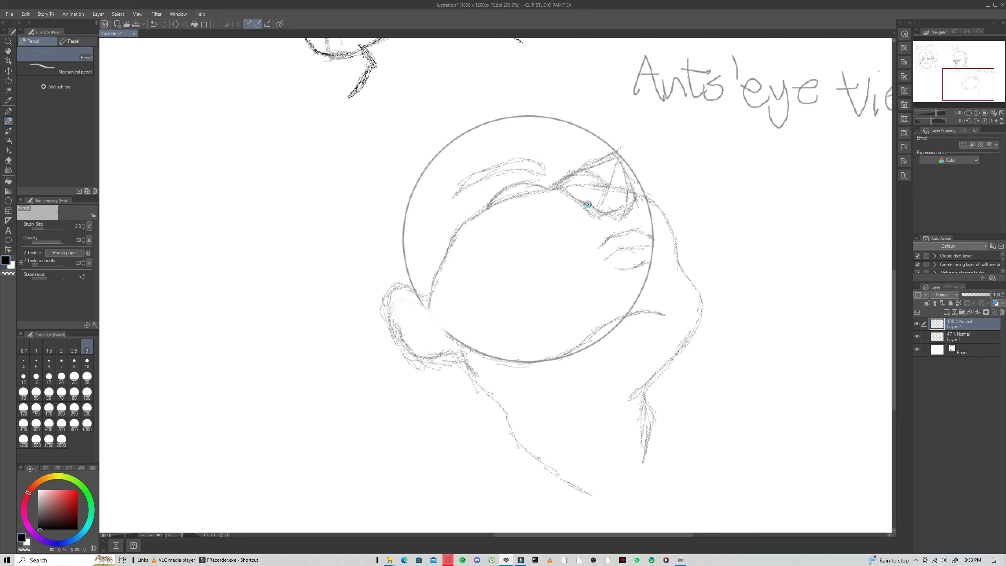
pyautogui.hotkey('ctrl', 's')
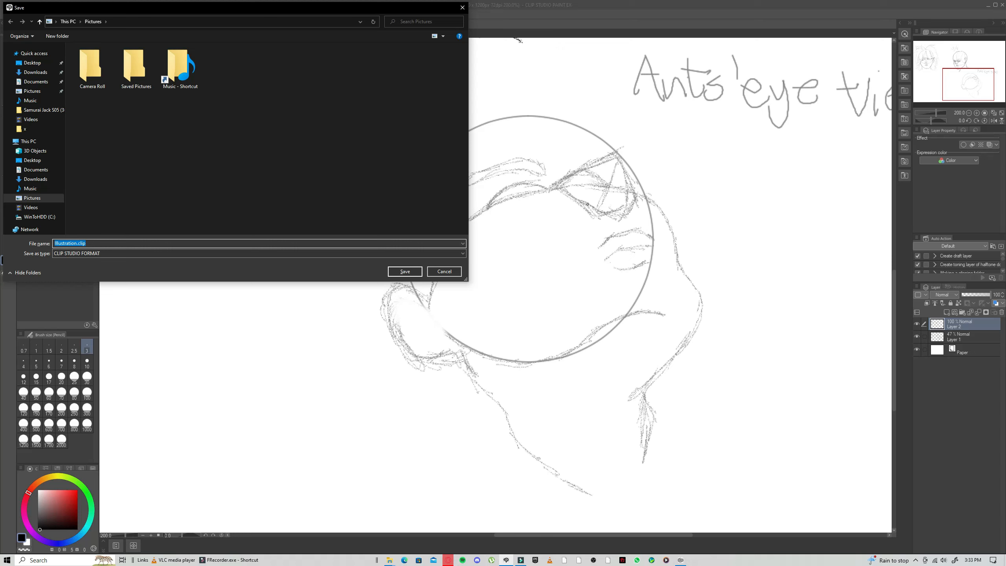
pyautogui.write('h')
pyautogui.press('BackSpace')
pyautogui.write('d ang')
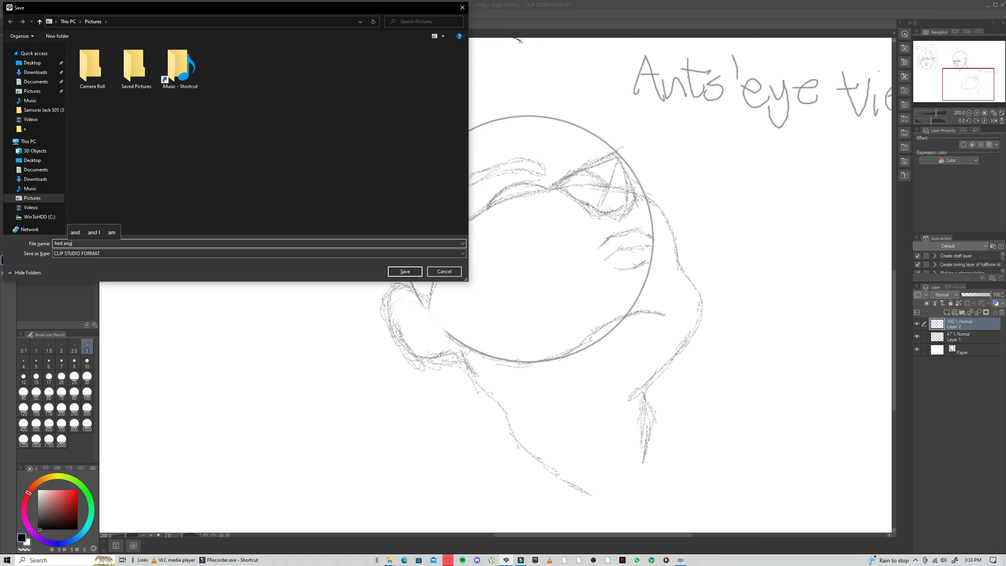
pyautogui.write('les')
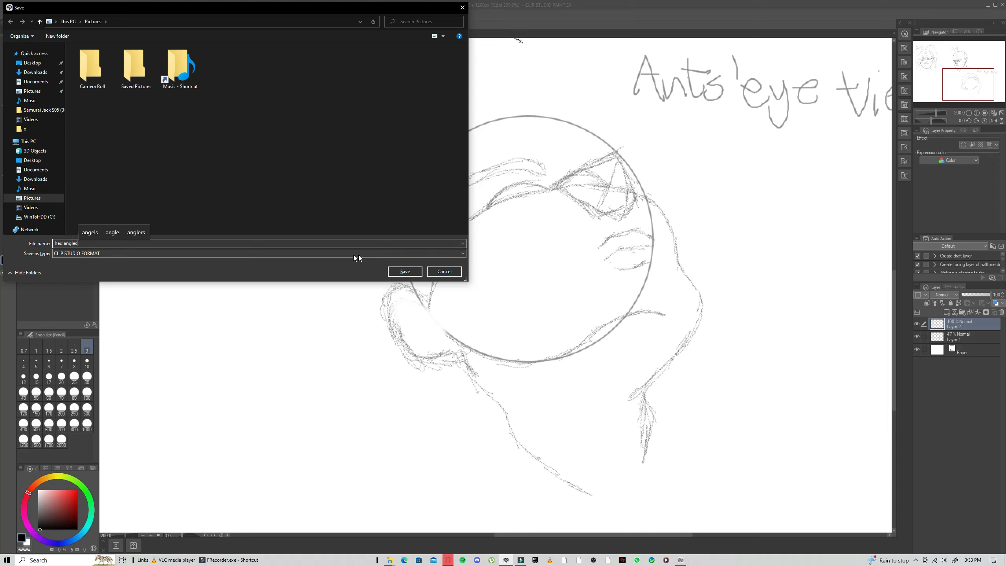
pyautogui.click(394, 272)
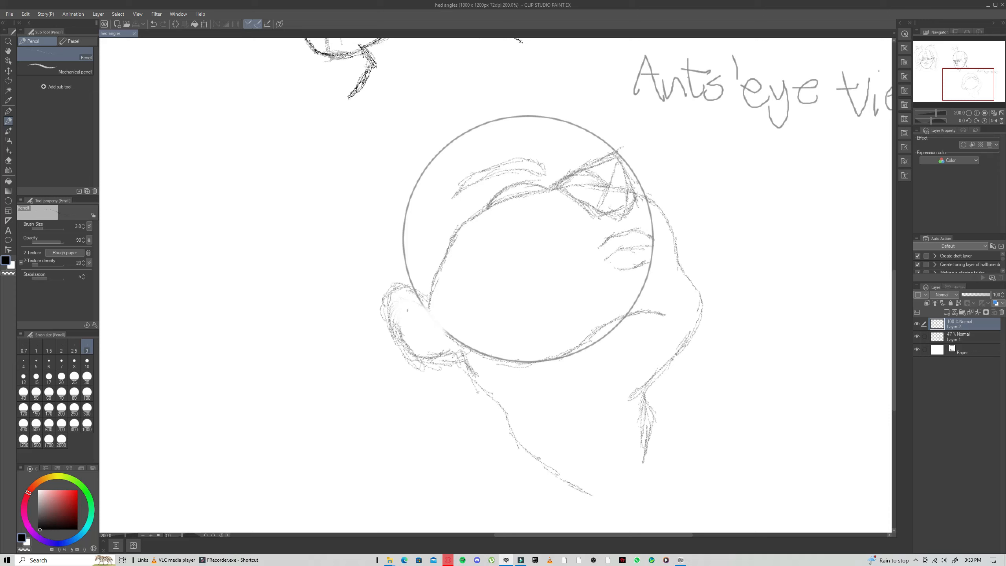
# Trace the ants' eye head's left-hand eye with a dark upper lid, lower lid line and iris
pyautogui.click(487, 204)
pyautogui.moveTo(489, 202)
pyautogui.mouseDown()
pyautogui.moveTo(480, 213)
pyautogui.moveTo(515, 184)
pyautogui.moveTo(548, 187)
pyautogui.mouseUp()
pyautogui.click(484, 207)
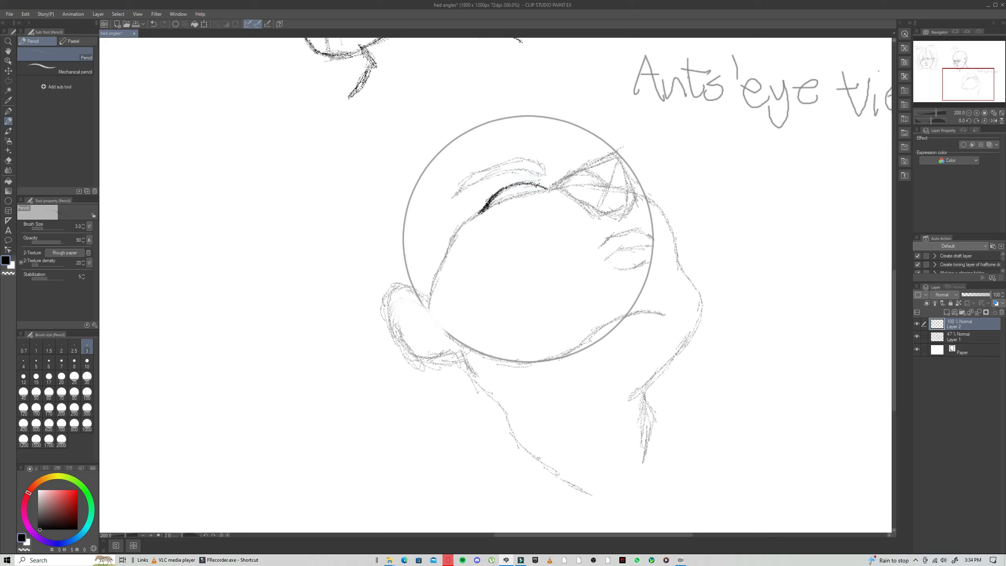
pyautogui.moveTo(480, 212)
pyautogui.mouseDown()
pyautogui.moveTo(542, 188)
pyautogui.moveTo(514, 194)
pyautogui.mouseUp()
pyautogui.moveTo(503, 189); pyautogui.dragTo(516, 195)
pyautogui.hotkey('ctrl', 'z')
pyautogui.moveTo(512, 190); pyautogui.dragTo(507, 188)
# Trace the arched eyebrow and lid crease above the ants' eye head's eye, and add short strokes below the lower lid
pyautogui.click(455, 196)
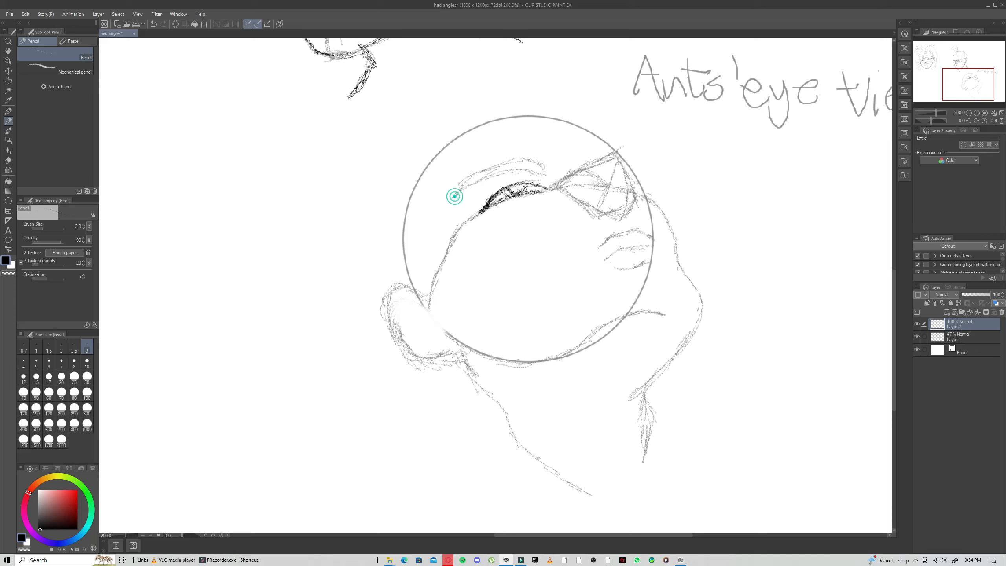
pyautogui.moveTo(447, 197)
pyautogui.mouseDown()
pyautogui.moveTo(545, 167)
pyautogui.moveTo(501, 164)
pyautogui.moveTo(462, 184)
pyautogui.mouseUp()
pyautogui.moveTo(532, 171)
pyautogui.mouseDown()
pyautogui.moveTo(539, 179)
pyautogui.moveTo(508, 184)
pyautogui.moveTo(537, 174)
pyautogui.mouseUp()
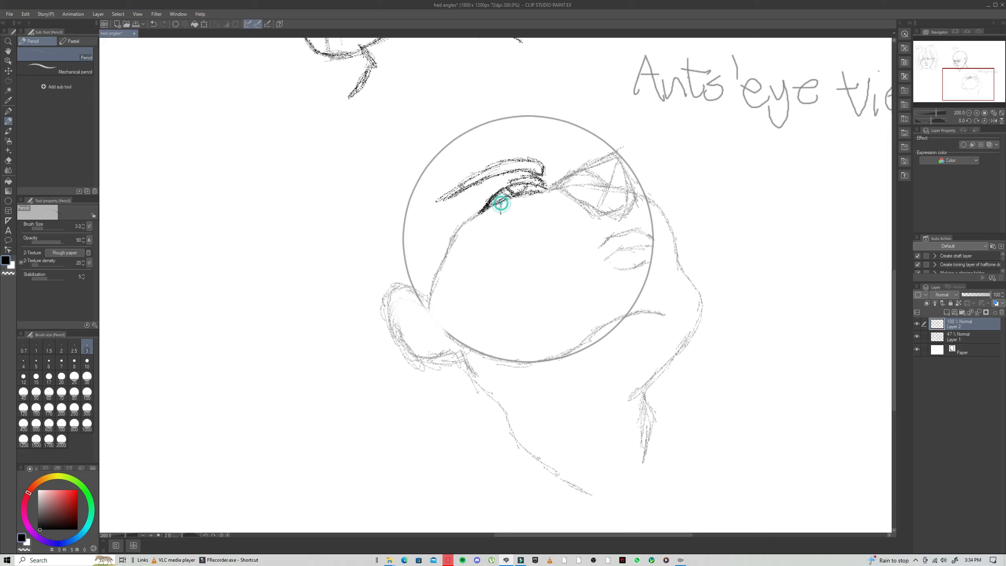
pyautogui.moveTo(508, 202); pyautogui.dragTo(508, 201)
# Draw the ants' eye head's nose with its bridge, tip, underside and dark nostrils
pyautogui.moveTo(549, 190)
pyautogui.mouseDown()
pyautogui.moveTo(616, 152)
pyautogui.moveTo(627, 189)
pyautogui.moveTo(619, 159)
pyautogui.moveTo(574, 170)
pyautogui.moveTo(614, 154)
pyautogui.moveTo(623, 183)
pyautogui.moveTo(614, 202)
pyautogui.mouseUp()
pyautogui.click(610, 150)
pyautogui.click(603, 159)
pyautogui.click(618, 156)
pyautogui.click(617, 154)
pyautogui.click(619, 161)
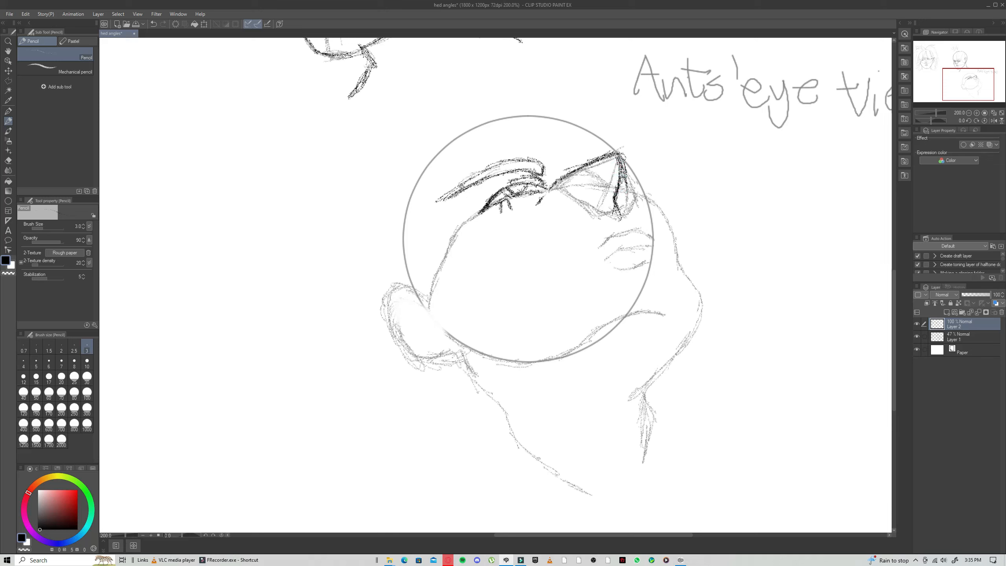
pyautogui.moveTo(614, 198)
pyautogui.mouseDown()
pyautogui.moveTo(620, 220)
pyautogui.moveTo(589, 204)
pyautogui.moveTo(629, 204)
pyautogui.mouseUp()
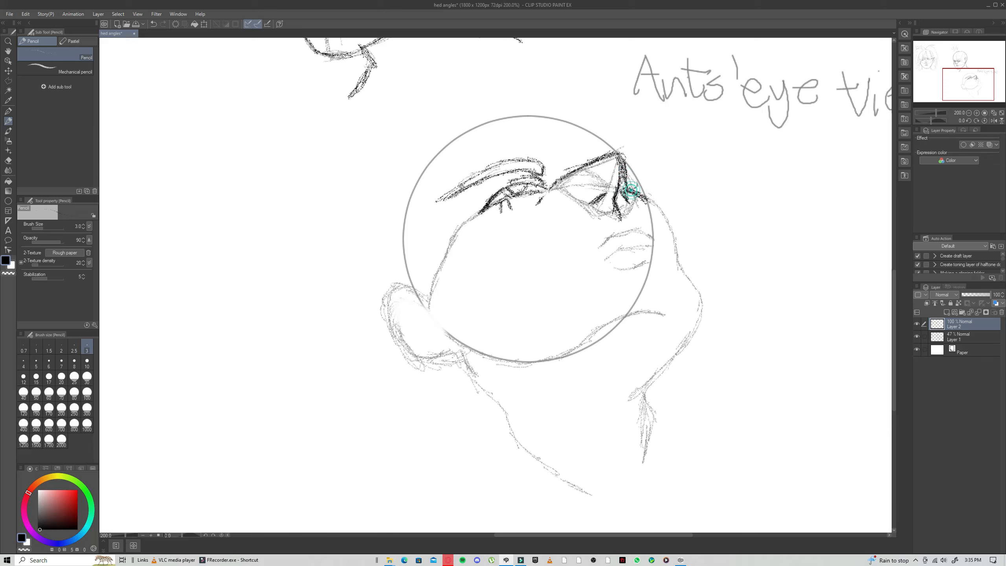
pyautogui.moveTo(635, 174)
pyautogui.mouseDown()
pyautogui.moveTo(639, 193)
pyautogui.moveTo(626, 169)
pyautogui.moveTo(638, 187)
pyautogui.mouseUp()
# Trace the ants' eye head's upper and lower lips and add a small crease mark between brow and nose bridge
pyautogui.moveTo(598, 250); pyautogui.dragTo(630, 230)
pyautogui.moveTo(606, 261)
pyautogui.mouseDown()
pyautogui.moveTo(652, 243)
pyautogui.moveTo(634, 256)
pyautogui.moveTo(652, 254)
pyautogui.mouseUp()
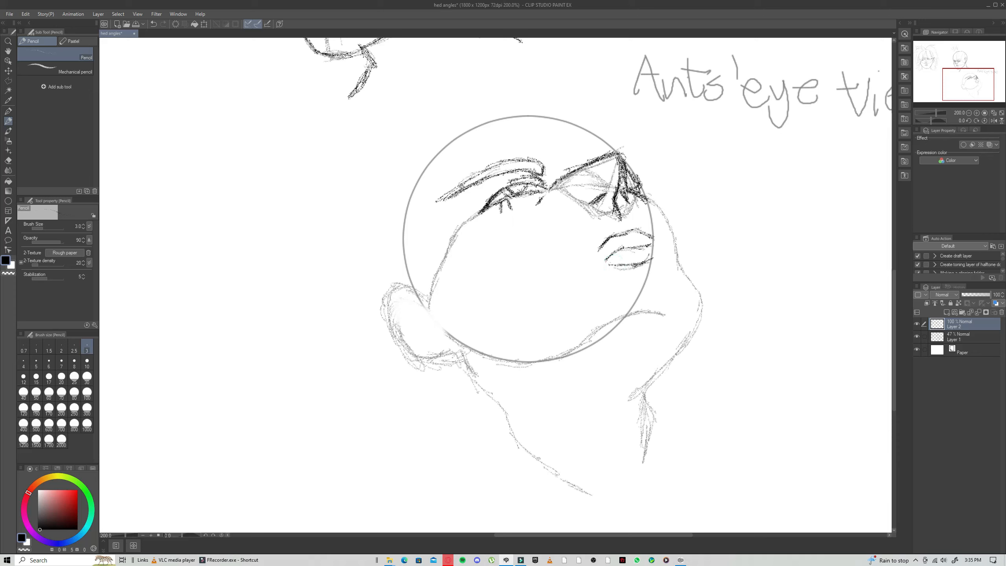
pyautogui.moveTo(553, 166); pyautogui.dragTo(558, 176)
# Trace the ants' eye head's skull along the construction circle from above the ear over to the nose tip
pyautogui.moveTo(405, 276); pyautogui.dragTo(426, 310)
pyautogui.moveTo(405, 258); pyautogui.dragTo(425, 308)
pyautogui.moveTo(401, 234)
pyautogui.mouseDown()
pyautogui.moveTo(412, 285)
pyautogui.moveTo(410, 194)
pyautogui.moveTo(429, 165)
pyautogui.moveTo(410, 182)
pyautogui.moveTo(476, 127)
pyautogui.moveTo(556, 116)
pyautogui.moveTo(616, 152)
pyautogui.mouseUp()
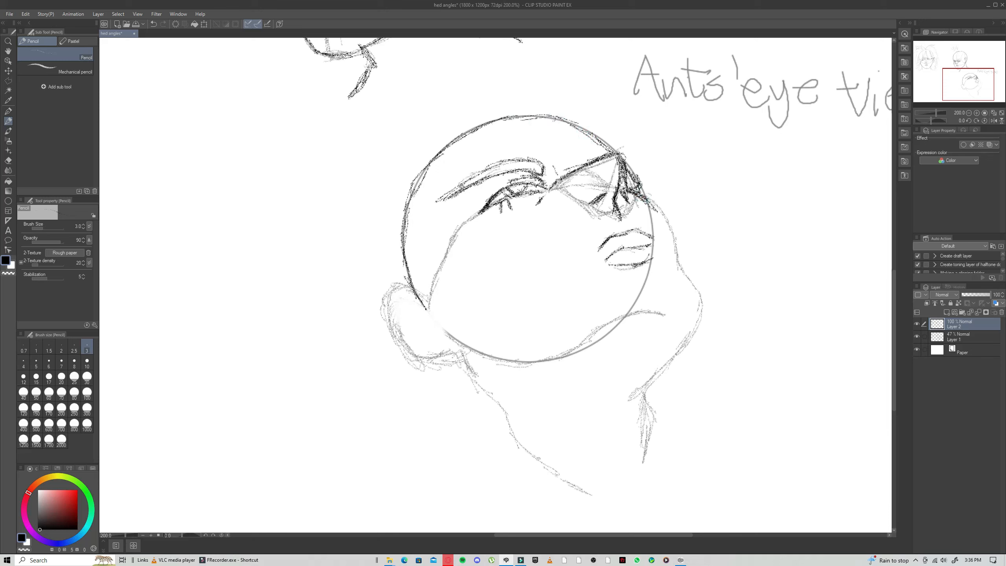
# Trace the ants' eye head's profile from the nose past the chin, and draw the front and back lines of the neck
pyautogui.moveTo(645, 195); pyautogui.dragTo(700, 296)
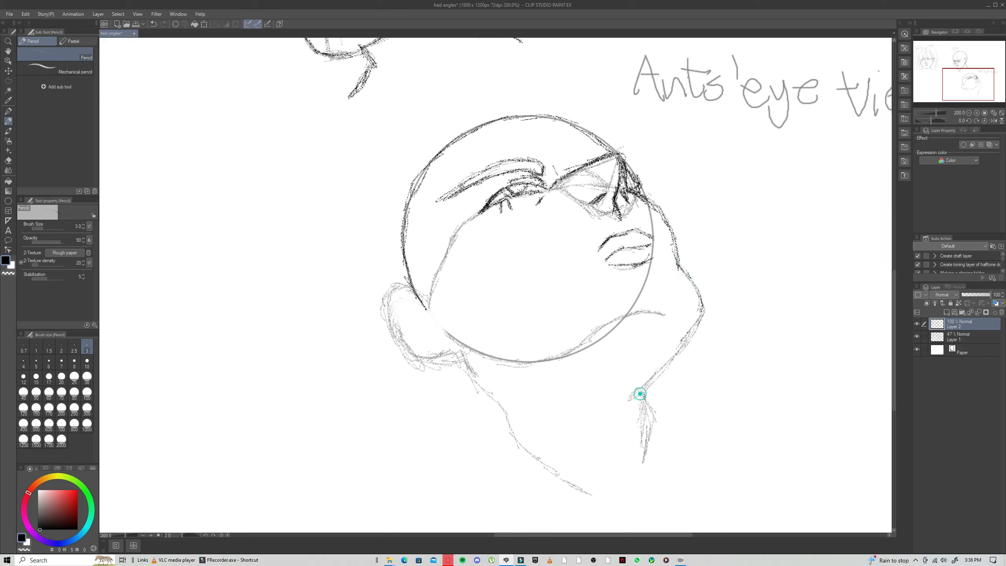
pyautogui.moveTo(640, 393); pyautogui.dragTo(700, 323)
pyautogui.moveTo(652, 404)
pyautogui.mouseDown()
pyautogui.moveTo(645, 393)
pyautogui.moveTo(653, 420)
pyautogui.mouseUp()
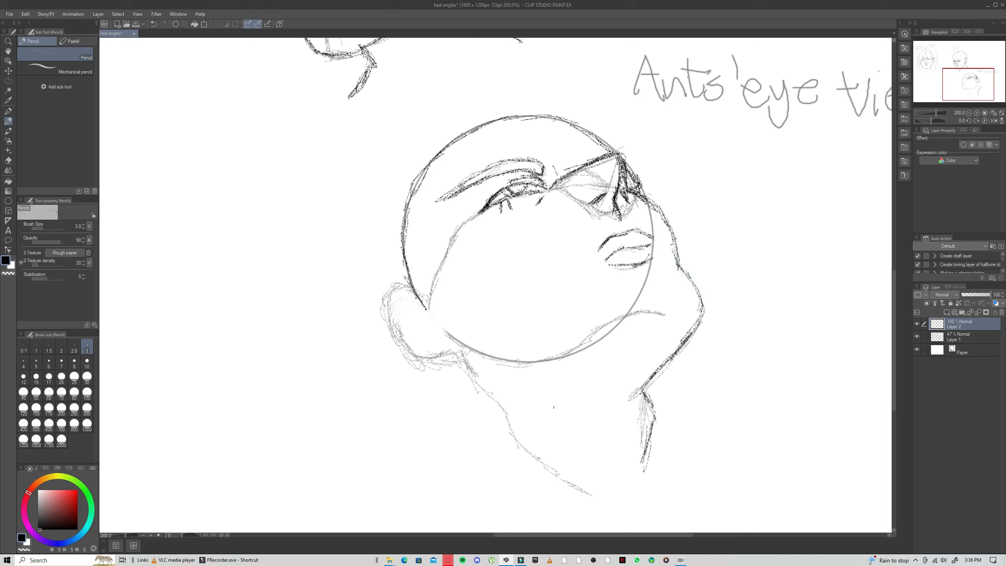
pyautogui.moveTo(450, 349); pyautogui.dragTo(498, 404)
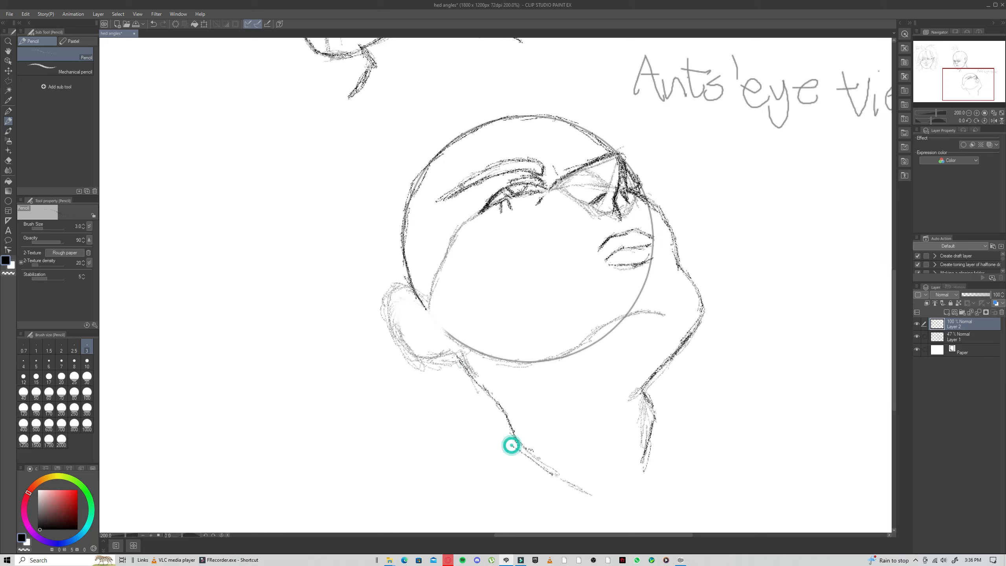
pyautogui.moveTo(510, 445); pyautogui.dragTo(592, 495)
# Trace the ants' eye head's ear with its inner folds, and the jawline running from the ear towards the chin
pyautogui.moveTo(445, 341)
pyautogui.mouseDown()
pyautogui.moveTo(457, 355)
pyautogui.moveTo(438, 354)
pyautogui.mouseUp()
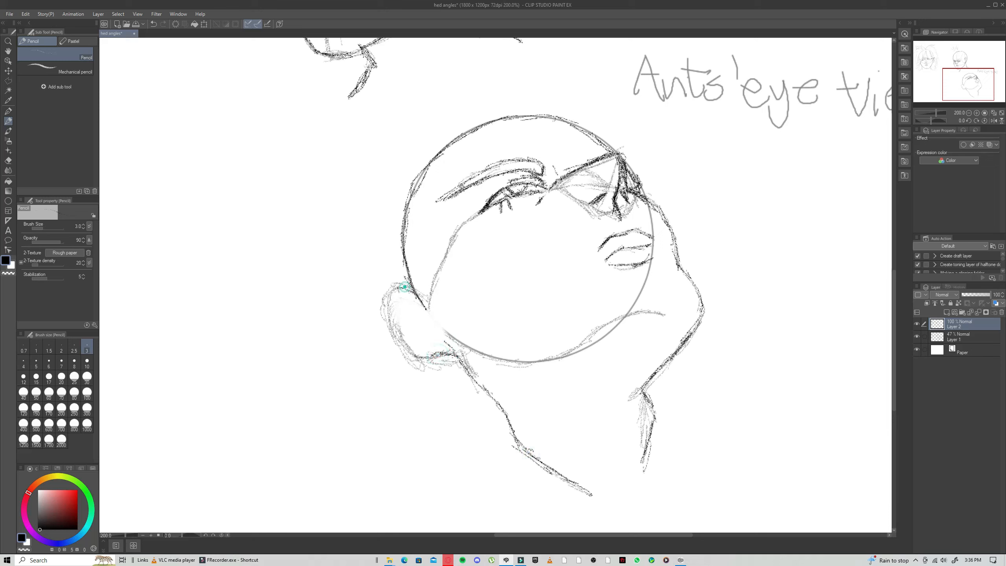
pyautogui.moveTo(391, 288)
pyautogui.mouseDown()
pyautogui.moveTo(382, 298)
pyautogui.moveTo(420, 358)
pyautogui.moveTo(460, 352)
pyautogui.moveTo(446, 343)
pyautogui.moveTo(513, 360)
pyautogui.moveTo(564, 350)
pyautogui.moveTo(610, 323)
pyautogui.mouseUp()
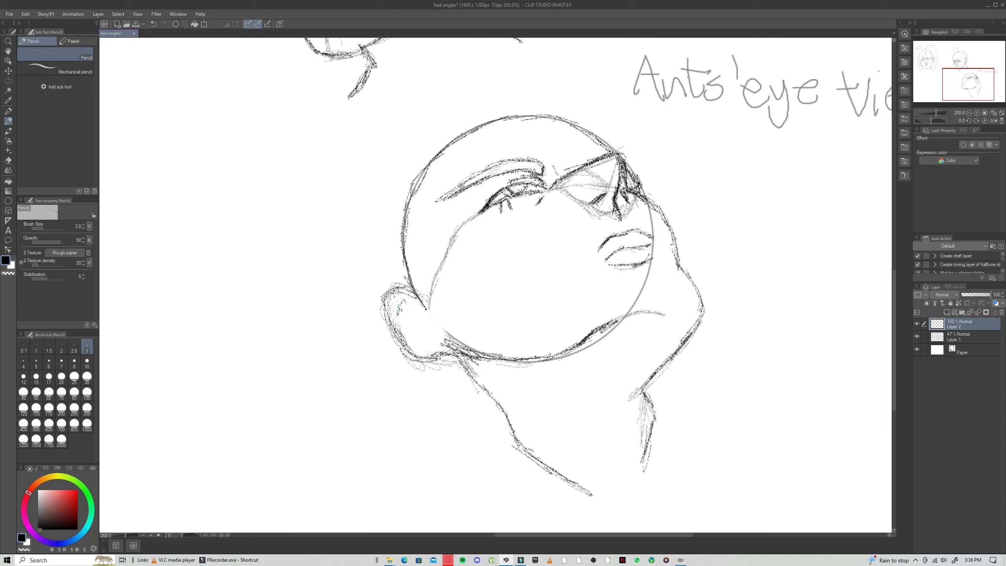
pyautogui.moveTo(400, 304)
pyautogui.mouseDown()
pyautogui.moveTo(435, 331)
pyautogui.moveTo(401, 330)
pyautogui.moveTo(410, 332)
pyautogui.moveTo(405, 317)
pyautogui.moveTo(429, 342)
pyautogui.mouseUp()
# Check the ants' eye head's jawline against the faded sketch and leave Layer 1 hidden
pyautogui.click(916, 336)
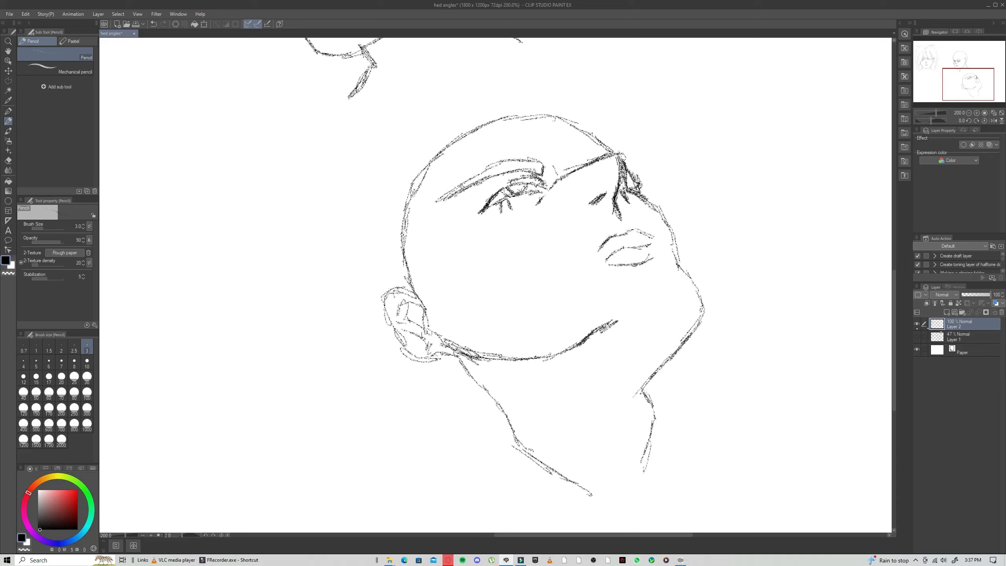
pyautogui.click(916, 338)
pyautogui.moveTo(607, 329); pyautogui.dragTo(625, 317)
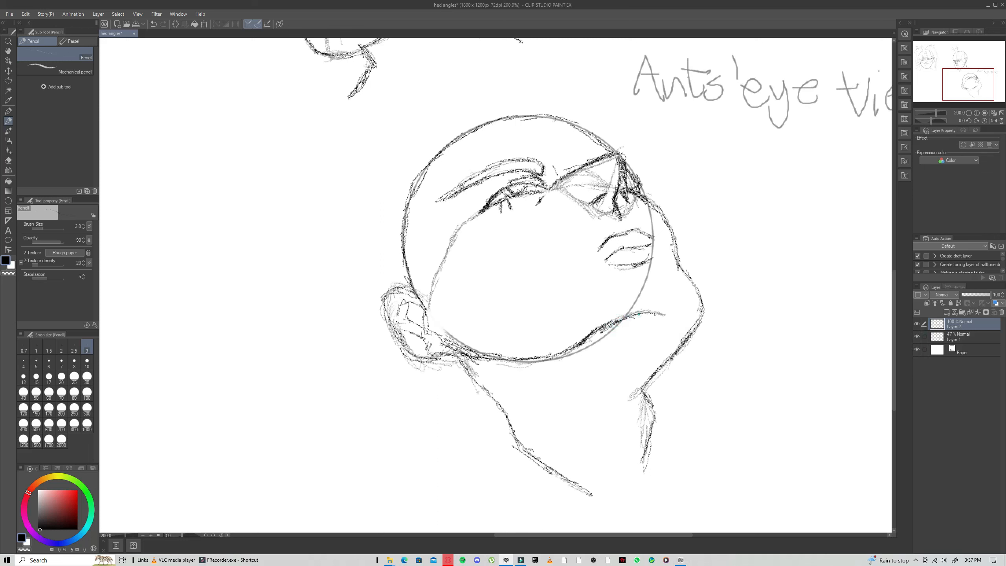
pyautogui.click(913, 338)
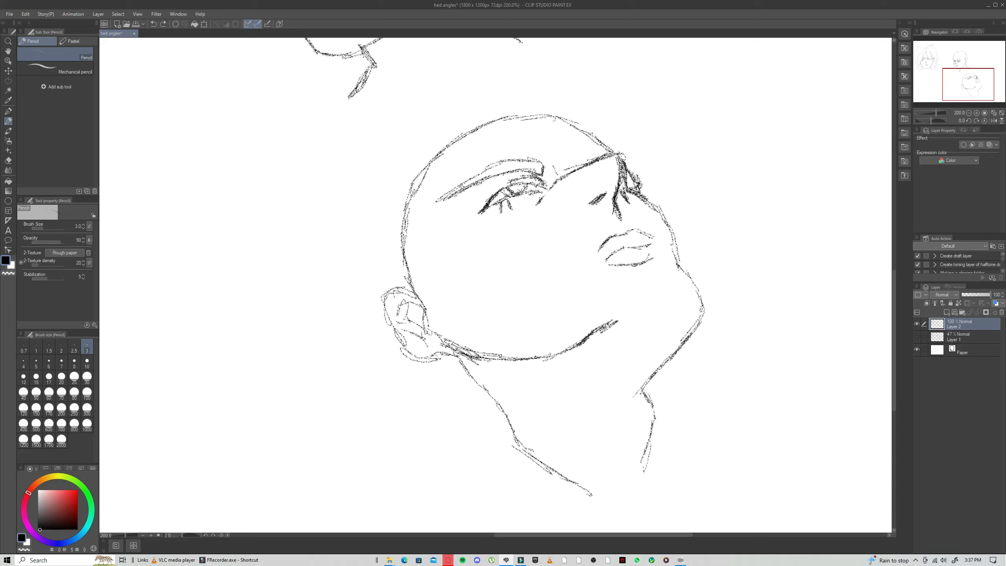
pyautogui.click(915, 560)
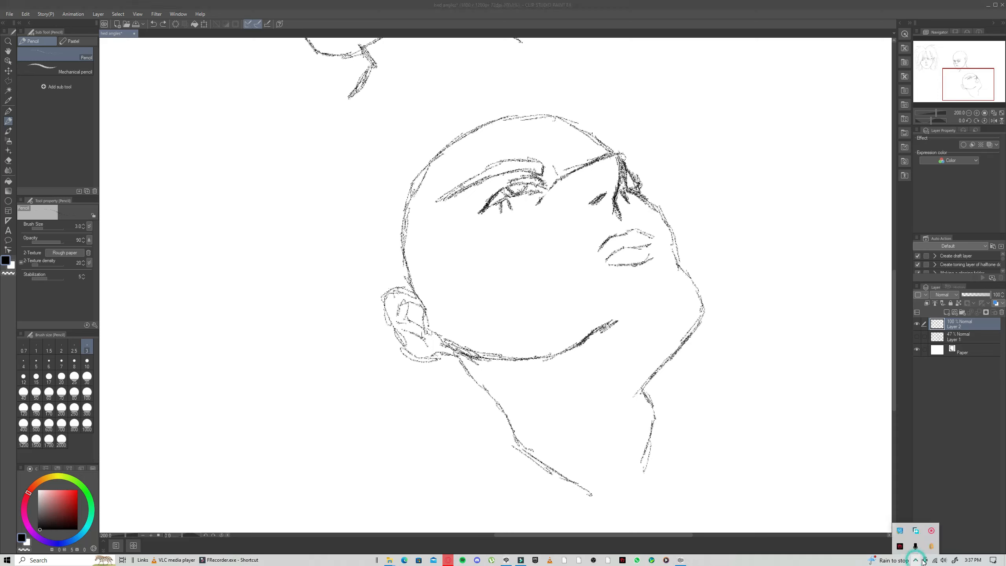
pyautogui.click(932, 531)
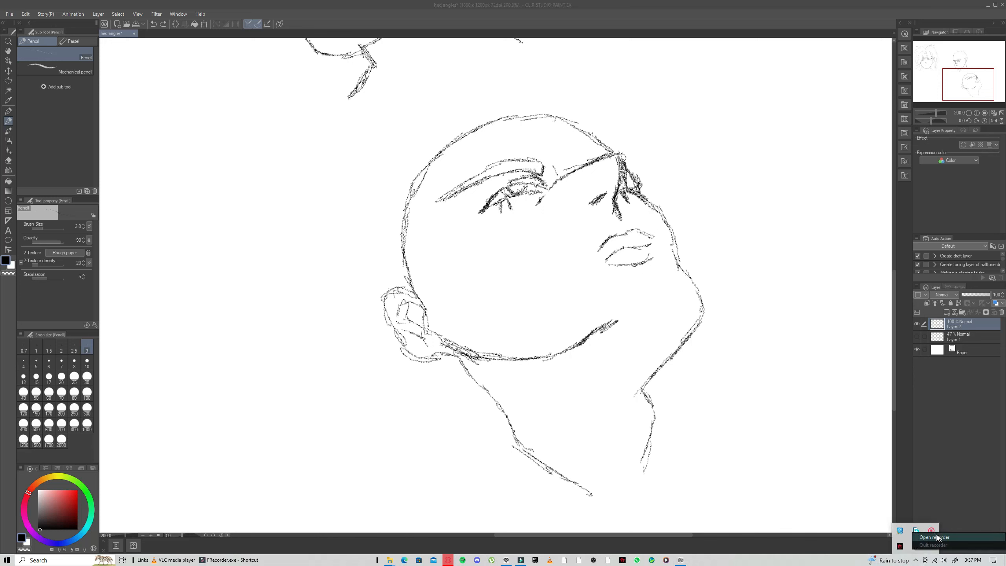
pyautogui.click(899, 544)
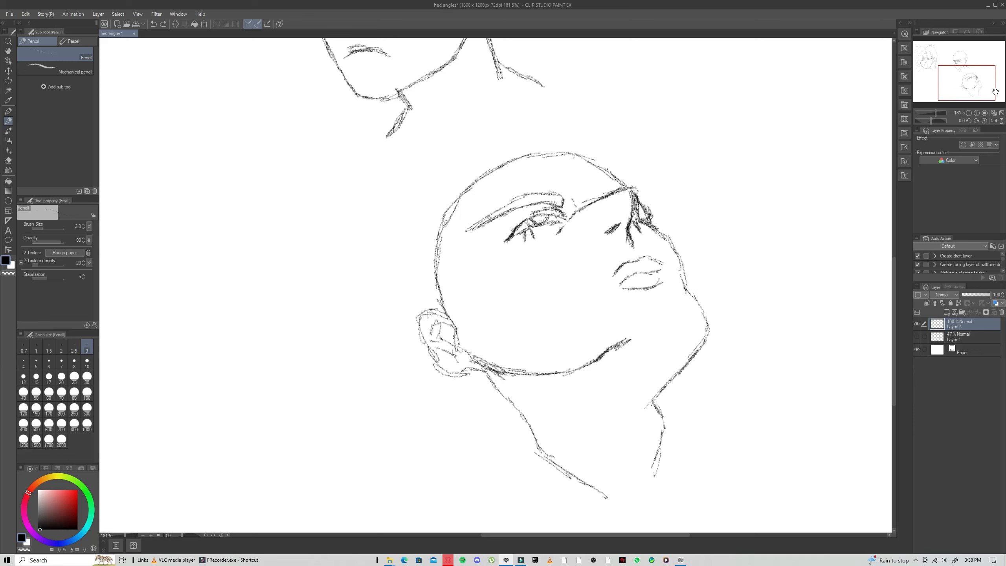
pyautogui.moveTo(948, 84)
pyautogui.mouseDown()
pyautogui.moveTo(922, 65)
pyautogui.moveTo(959, 84)
pyautogui.mouseUp()
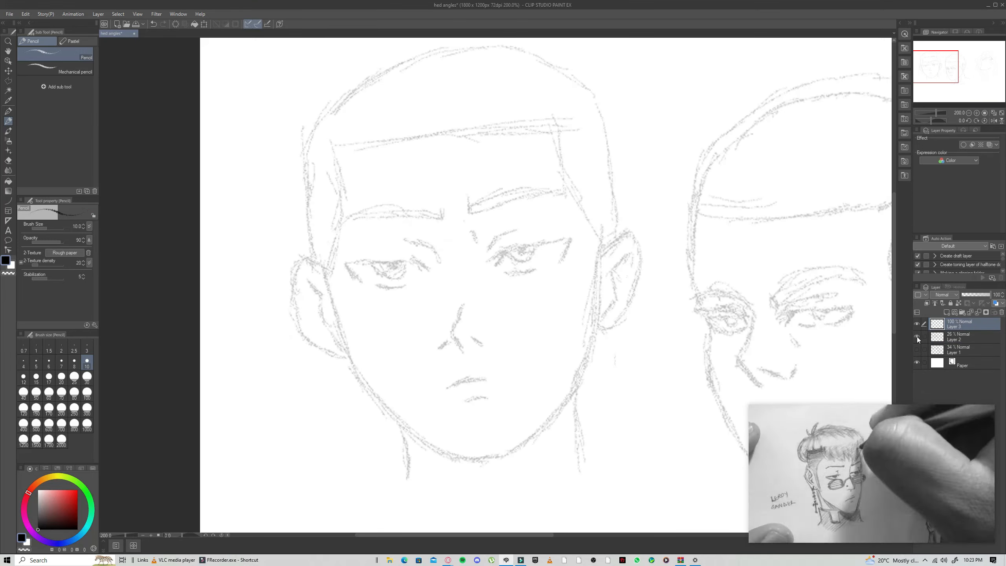
# Sketch a hairstyle with a jagged fringe on the front head over its faded construction sketch
pyautogui.moveTo(566, 180); pyautogui.dragTo(590, 147)
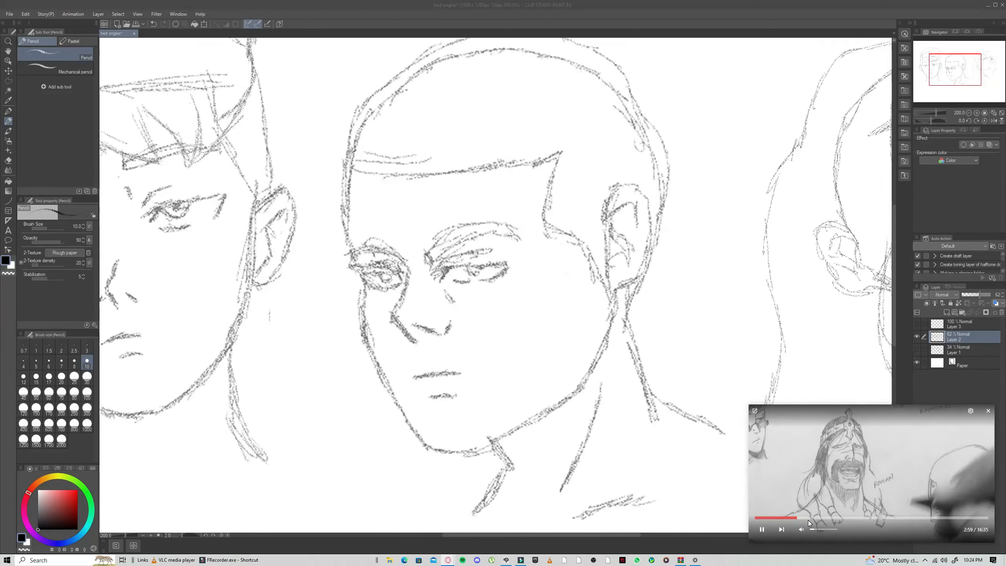
pyautogui.moveTo(835, 526)
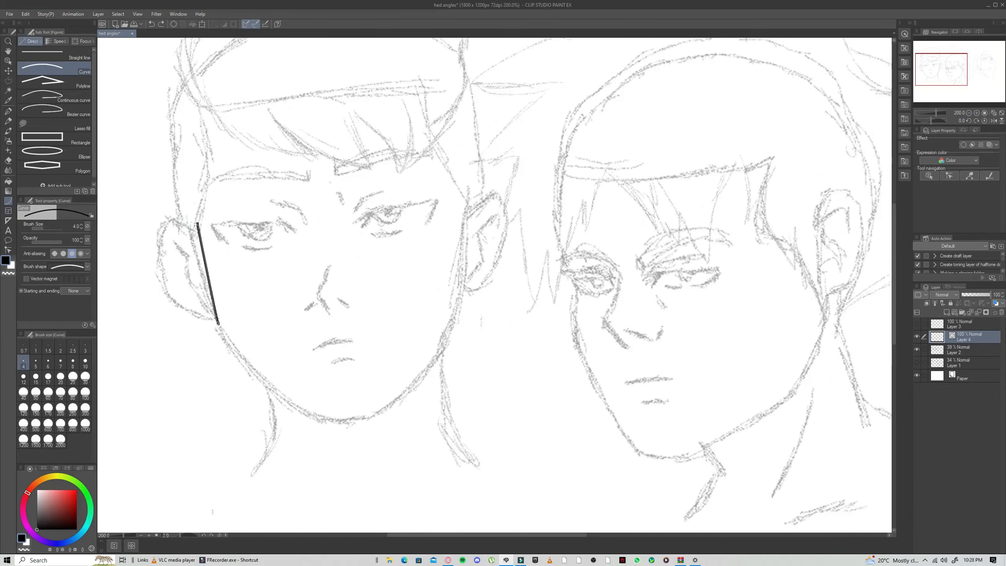
# Ink the front head's face outline, both ears, neck and shaved side hair with the Curve tool at size 4 on Layer 4
pyautogui.click(464, 226)
pyautogui.moveTo(466, 215); pyautogui.dragTo(495, 192)
pyautogui.moveTo(441, 348); pyautogui.dragTo(447, 439)
pyautogui.moveTo(170, 220); pyautogui.dragTo(168, 296)
pyautogui.moveTo(174, 166); pyautogui.dragTo(184, 85)
pyautogui.moveTo(207, 166); pyautogui.dragTo(198, 106)
pyautogui.moveTo(472, 234); pyautogui.dragTo(499, 216)
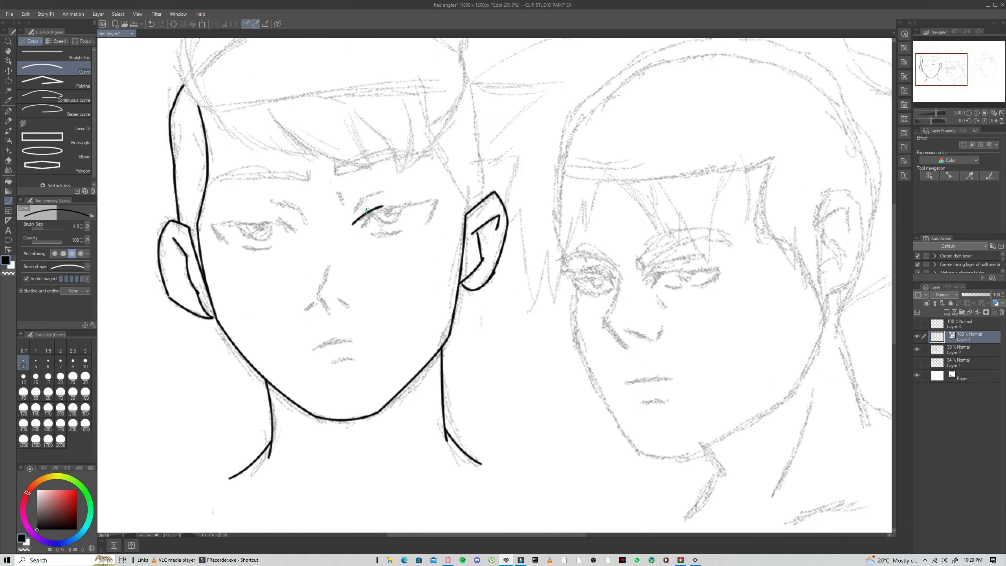
# Ink the front head's eyes with their lid folds, the nose and the mouth over the faded sketch
pyautogui.moveTo(376, 207); pyautogui.dragTo(435, 201)
pyautogui.moveTo(374, 216)
pyautogui.mouseDown()
pyautogui.moveTo(401, 210)
pyautogui.moveTo(382, 192)
pyautogui.mouseUp()
pyautogui.moveTo(329, 262); pyautogui.dragTo(320, 293)
pyautogui.moveTo(312, 350)
pyautogui.mouseDown()
pyautogui.moveTo(352, 341)
pyautogui.moveTo(352, 360)
pyautogui.mouseUp()
pyautogui.moveTo(210, 222)
pyautogui.mouseDown()
pyautogui.moveTo(281, 221)
pyautogui.moveTo(272, 234)
pyautogui.mouseUp()
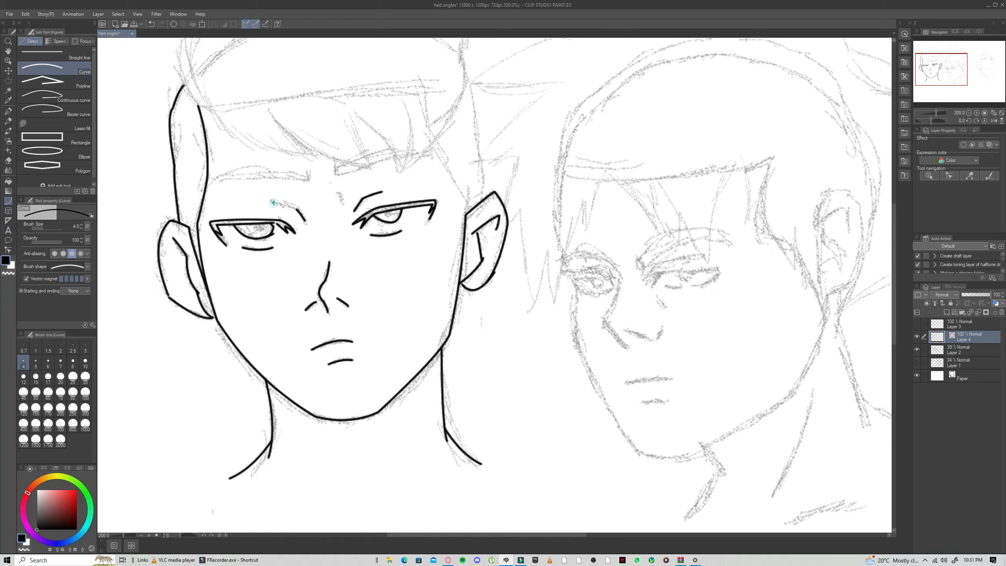
# Ink the front head's eyebrows, the pointed fringe strands and the rounded outline of the hair on top
pyautogui.moveTo(209, 188); pyautogui.dragTo(309, 182)
pyautogui.moveTo(335, 174); pyautogui.dragTo(361, 168)
pyautogui.moveTo(318, 117); pyautogui.dragTo(348, 248)
pyautogui.moveTo(233, 230); pyautogui.dragTo(349, 286)
pyautogui.moveTo(299, 245); pyautogui.dragTo(349, 286)
pyautogui.moveTo(381, 239); pyautogui.dragTo(428, 303)
pyautogui.moveTo(401, 92); pyautogui.dragTo(492, 113)
pyautogui.moveTo(239, 153); pyautogui.dragTo(401, 92)
pyautogui.moveTo(496, 203); pyautogui.dragTo(512, 331)
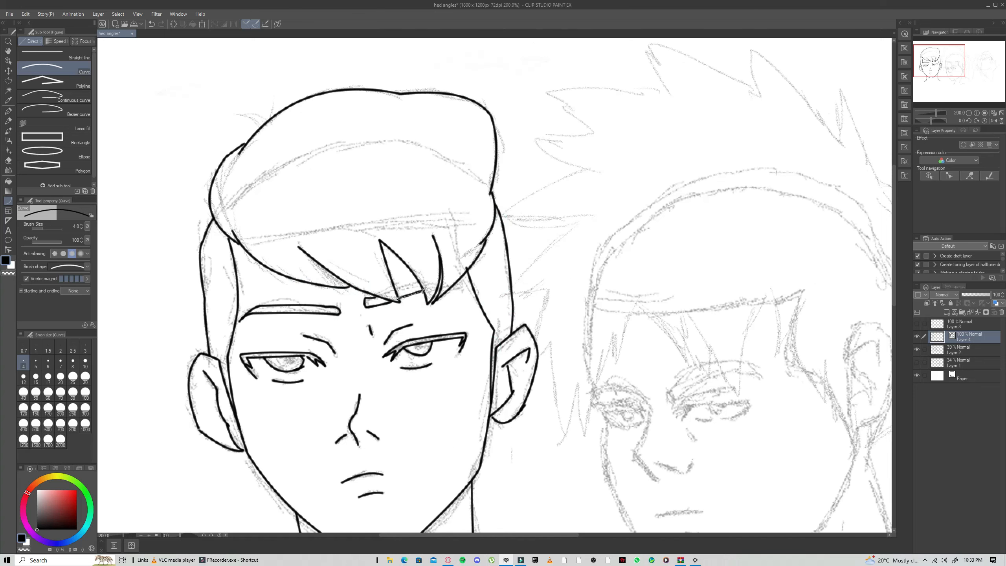
# Ink the small hair tuft on the front head and begin the 3/4 head's spiky fringe and front hair spikes
pyautogui.hotkey('ctrl', '-')
pyautogui.moveTo(328, 85); pyautogui.dragTo(345, 95)
pyautogui.moveTo(554, 237)
pyautogui.mouseDown()
pyautogui.moveTo(516, 279)
pyautogui.moveTo(536, 365)
pyautogui.mouseUp()
pyautogui.moveTo(590, 271); pyautogui.dragTo(628, 317)
pyautogui.moveTo(544, 207); pyautogui.dragTo(496, 258)
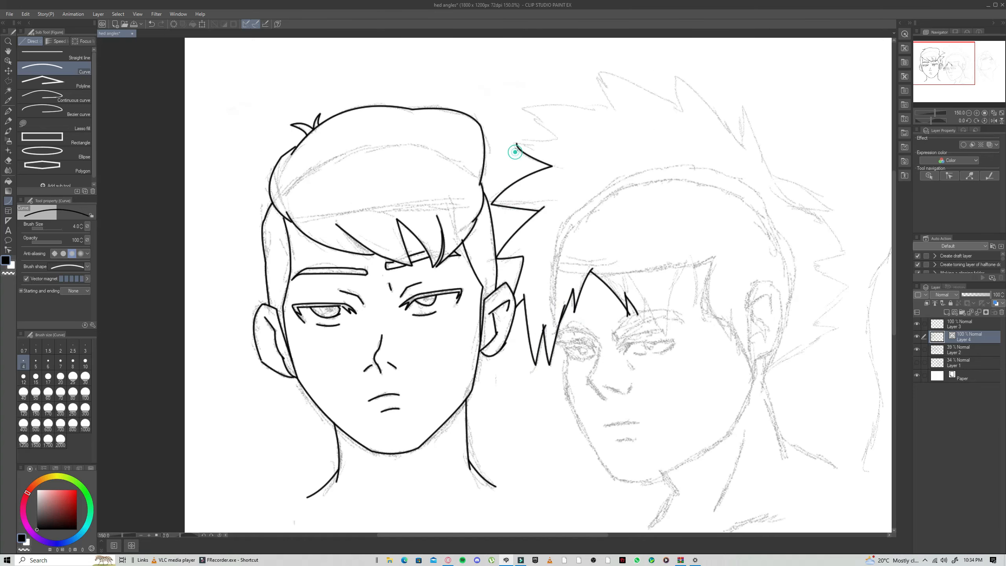
# Ink the remaining hair spikes over the top and back of the 3/4 head, its side fringe and its ear
pyautogui.moveTo(524, 111); pyautogui.dragTo(611, 108)
pyautogui.moveTo(594, 277); pyautogui.dragTo(544, 209)
pyautogui.moveTo(575, 225)
pyautogui.mouseDown()
pyautogui.moveTo(593, 254)
pyautogui.moveTo(640, 187)
pyautogui.mouseUp()
pyautogui.moveTo(658, 233); pyautogui.dragTo(701, 303)
pyautogui.moveTo(708, 210); pyautogui.dragTo(720, 282)
pyautogui.moveTo(712, 302)
pyautogui.mouseDown()
pyautogui.moveTo(770, 268)
pyautogui.moveTo(793, 224)
pyautogui.mouseUp()
# Ink the 3/4 head's cheek and jaw outline, eyes, nose and mouth with curves
pyautogui.hotkey('ctrl', '+')
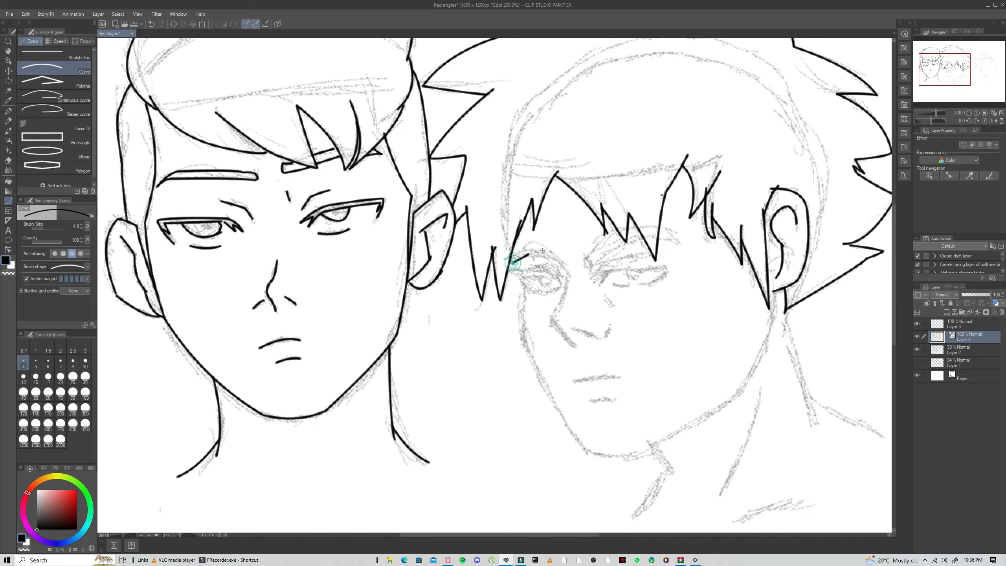
pyautogui.moveTo(511, 255); pyautogui.dragTo(568, 274)
pyautogui.moveTo(519, 281)
pyautogui.mouseDown()
pyautogui.moveTo(562, 285)
pyautogui.moveTo(567, 427)
pyautogui.mouseUp()
pyautogui.moveTo(593, 453); pyautogui.dragTo(750, 377)
pyautogui.moveTo(574, 327); pyautogui.dragTo(598, 338)
pyautogui.moveTo(598, 273); pyautogui.dragTo(671, 264)
pyautogui.moveTo(567, 273); pyautogui.dragTo(574, 344)
pyautogui.moveTo(575, 381); pyautogui.dragTo(620, 377)
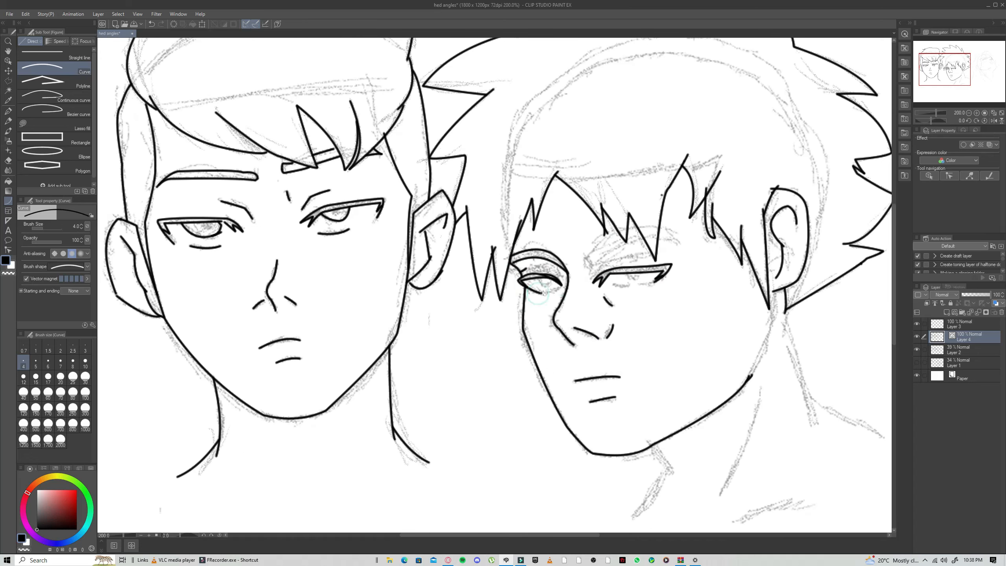
# Ink the 3/4 head's near eyebrow, lower eyelid details, and neck and shoulder lines
pyautogui.moveTo(586, 258); pyautogui.dragTo(615, 232)
pyautogui.moveTo(613, 285); pyautogui.dragTo(630, 287)
pyautogui.moveTo(760, 390); pyautogui.dragTo(716, 498)
pyautogui.moveTo(652, 444); pyautogui.dragTo(670, 471)
pyautogui.moveTo(786, 322); pyautogui.dragTo(813, 425)
# Ink the ants' eye head's inner hairline, brow-to-nose line, nostril and face profile down past the chin
pyautogui.moveTo(752, 238); pyautogui.dragTo(270, 297)
pyautogui.moveTo(556, 338)
pyautogui.mouseDown()
pyautogui.moveTo(612, 115)
pyautogui.moveTo(672, 174)
pyautogui.mouseUp()
pyautogui.moveTo(667, 178); pyautogui.dragTo(725, 152)
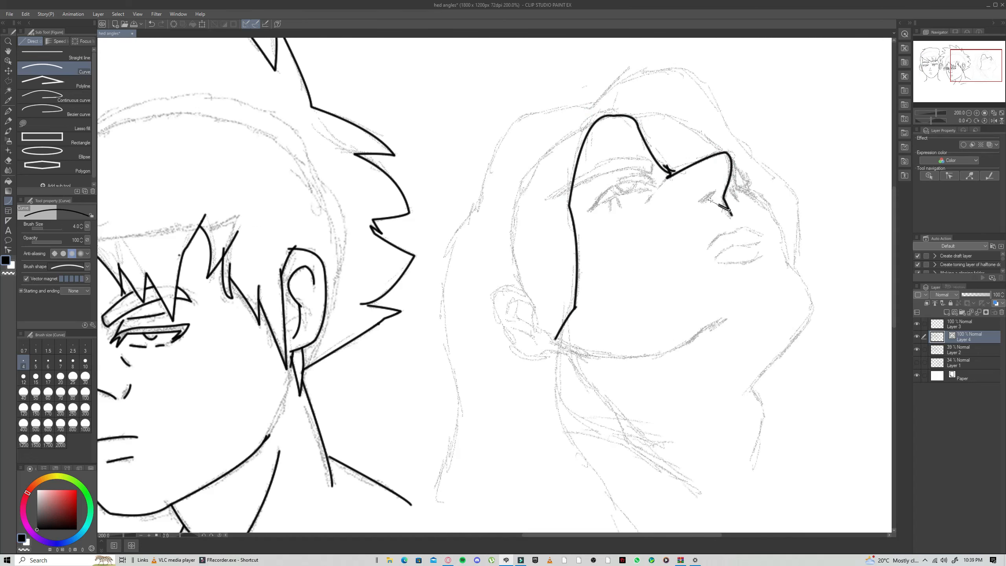
pyautogui.moveTo(699, 200); pyautogui.dragTo(713, 189)
pyautogui.moveTo(607, 115); pyautogui.dragTo(723, 150)
pyautogui.moveTo(742, 186); pyautogui.dragTo(789, 266)
pyautogui.moveTo(811, 313); pyautogui.dragTo(750, 389)
# Ink the ants' eye head's neck lines, the outer contour of the long hair and the mouth
pyautogui.moveTo(565, 317); pyautogui.dragTo(638, 446)
pyautogui.moveTo(634, 277); pyautogui.dragTo(470, 284)
pyautogui.moveTo(427, 88)
pyautogui.mouseDown()
pyautogui.moveTo(483, 50)
pyautogui.moveTo(551, 80)
pyautogui.mouseUp()
pyautogui.moveTo(546, 227)
pyautogui.mouseDown()
pyautogui.moveTo(563, 205)
pyautogui.moveTo(558, 215)
pyautogui.mouseUp()
# Ink the ants' eye head's jawline, the visible part of the ear, the eyebrow and the eye
pyautogui.moveTo(410, 332); pyautogui.dragTo(563, 300)
pyautogui.moveTo(330, 274); pyautogui.dragTo(354, 268)
pyautogui.moveTo(410, 160); pyautogui.dragTo(488, 140)
pyautogui.moveTo(424, 186); pyautogui.dragTo(490, 165)
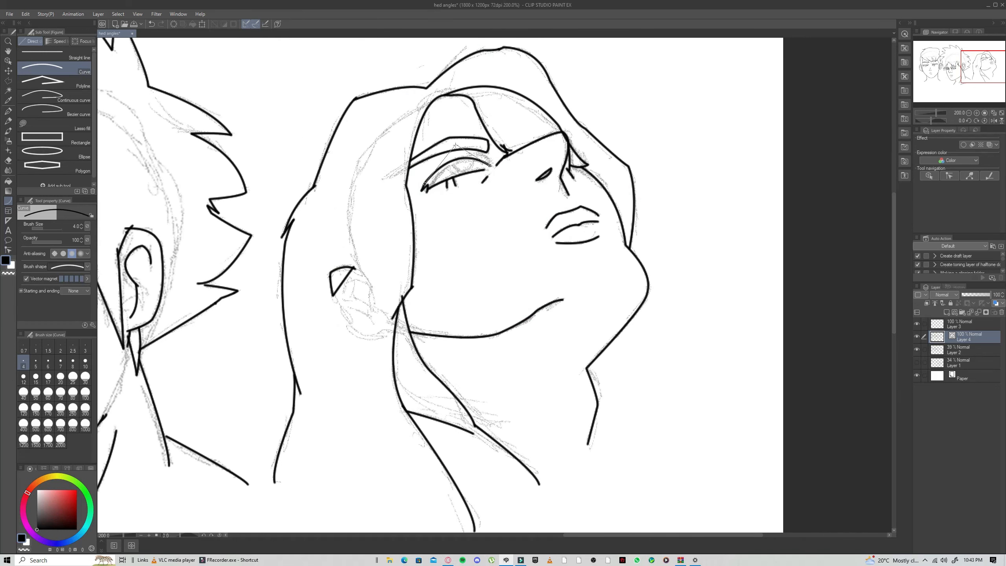
# Erase the ants' eye head's surplus skull line across the forehead, touch up the nose wing and leave Layer 2 hidden
pyautogui.click(917, 349)
pyautogui.click(8, 160)
pyautogui.click(50, 229)
pyautogui.moveTo(455, 93); pyautogui.dragTo(543, 112)
pyautogui.click(54, 54)
pyautogui.moveTo(570, 145); pyautogui.dragTo(587, 166)
pyautogui.click(917, 350)
pyautogui.scroll(-3, 494, 285)
# Add a layer beneath the line art and fill it with dark grey as a backdrop for the heads
pyautogui.click(8, 61)
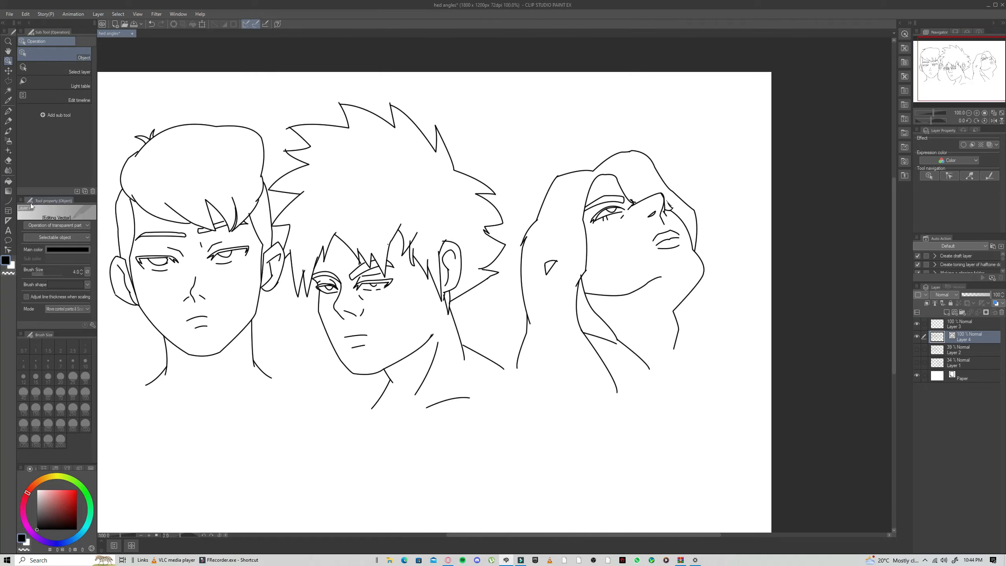
pyautogui.click(947, 312)
pyautogui.scroll(2, 363, 443)
pyautogui.click(8, 90)
pyautogui.click(217, 278)
pyautogui.click(54, 467)
# Add a skin colour layer and close the open neck bases of the 3/4 and ants' eye heads with peach curves
pyautogui.click(946, 312)
pyautogui.click(84, 513)
pyautogui.click(409, 400)
pyautogui.moveTo(220, 434); pyautogui.dragTo(420, 369)
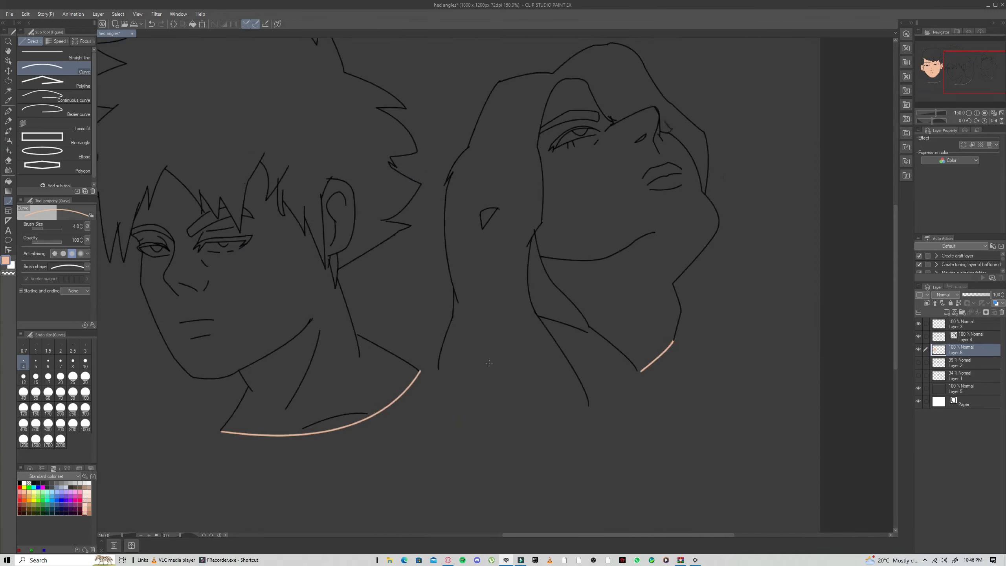
pyautogui.click(593, 161)
pyautogui.click(652, 360)
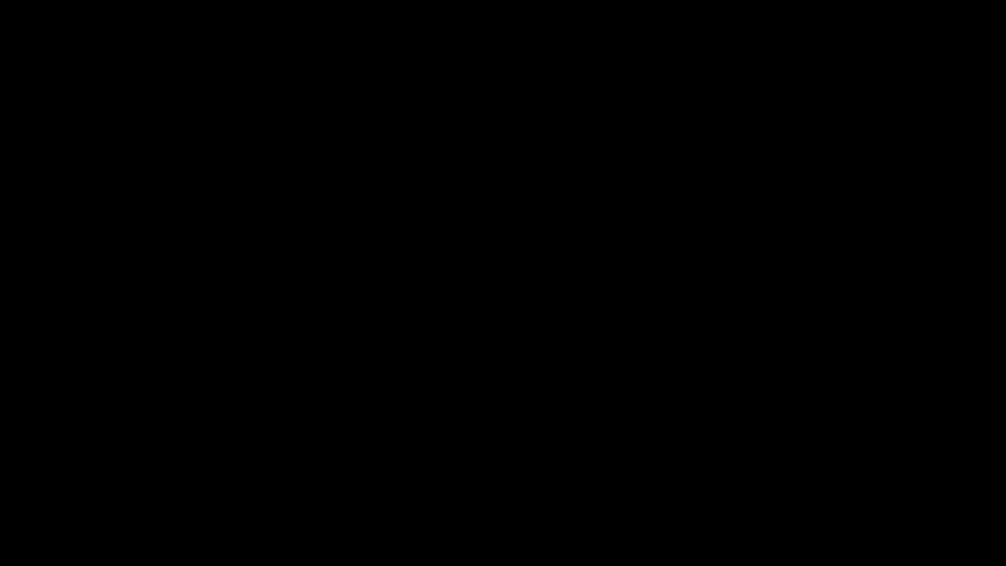